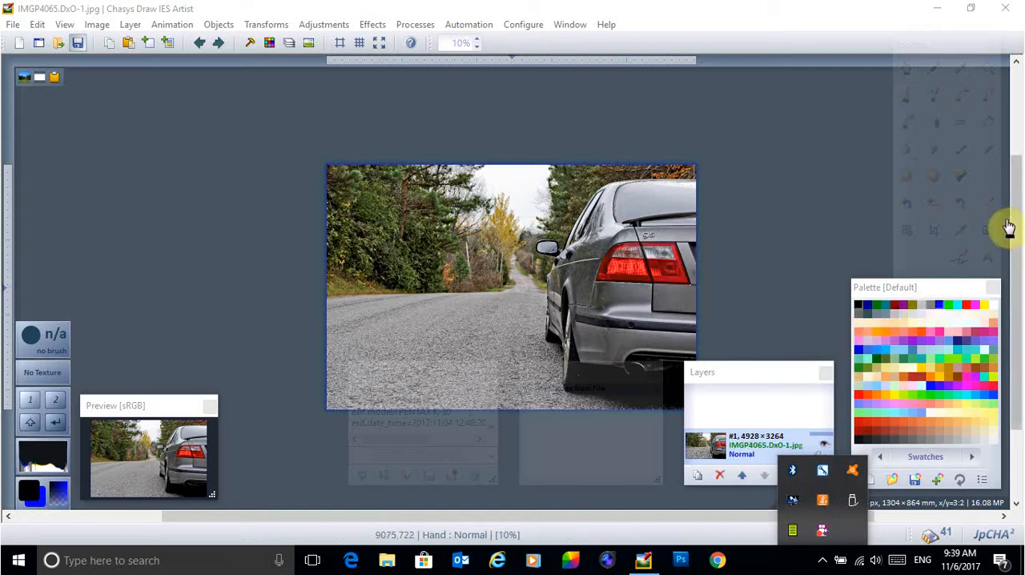
{"action": "left_click_drag", "start_coordinate": [1014, 223], "coordinate": [1013, 248]}
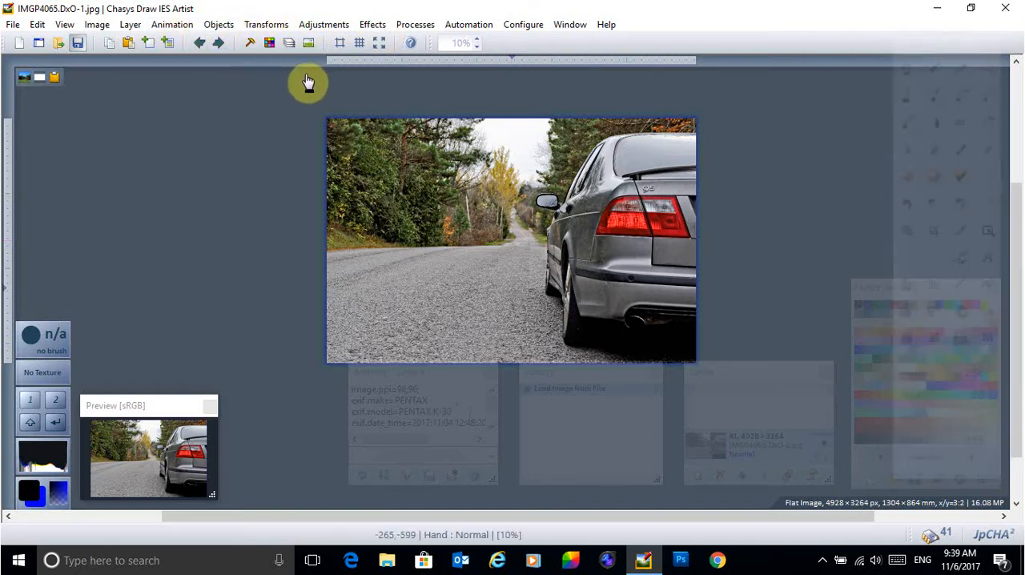
{"action": "left_click", "coordinate": [371, 25]}
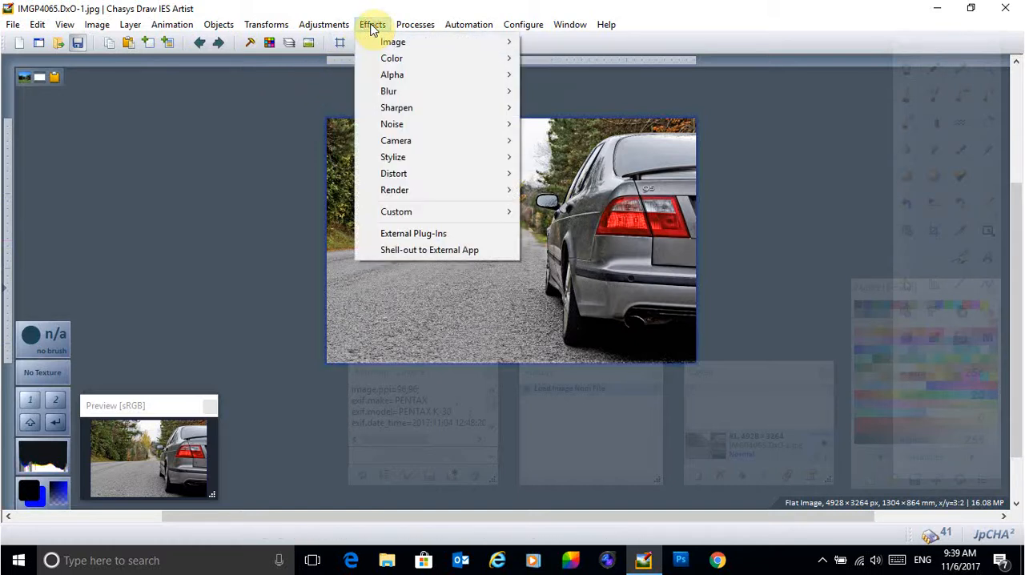
{"action": "left_click", "coordinate": [370, 26]}
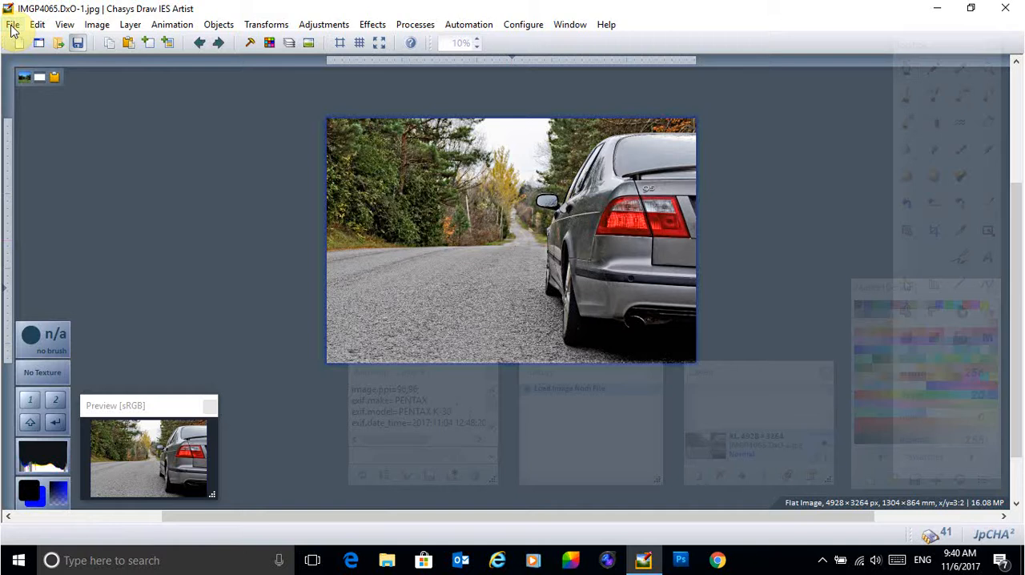
Step: Duplicate the photo layer and rename the lower of the two layers to Background
{"action": "left_click", "coordinate": [126, 25]}
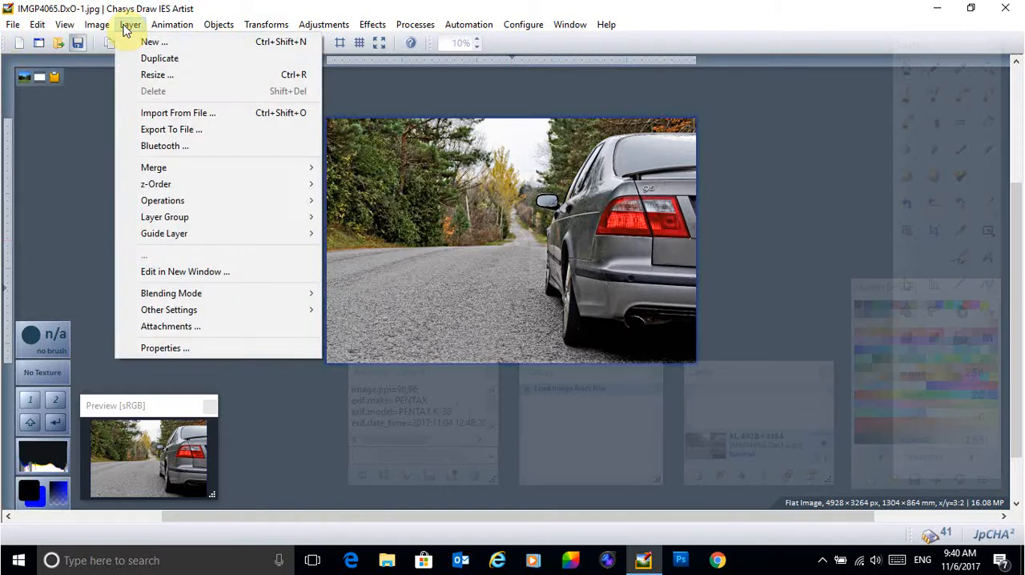
{"action": "left_click", "coordinate": [149, 59]}
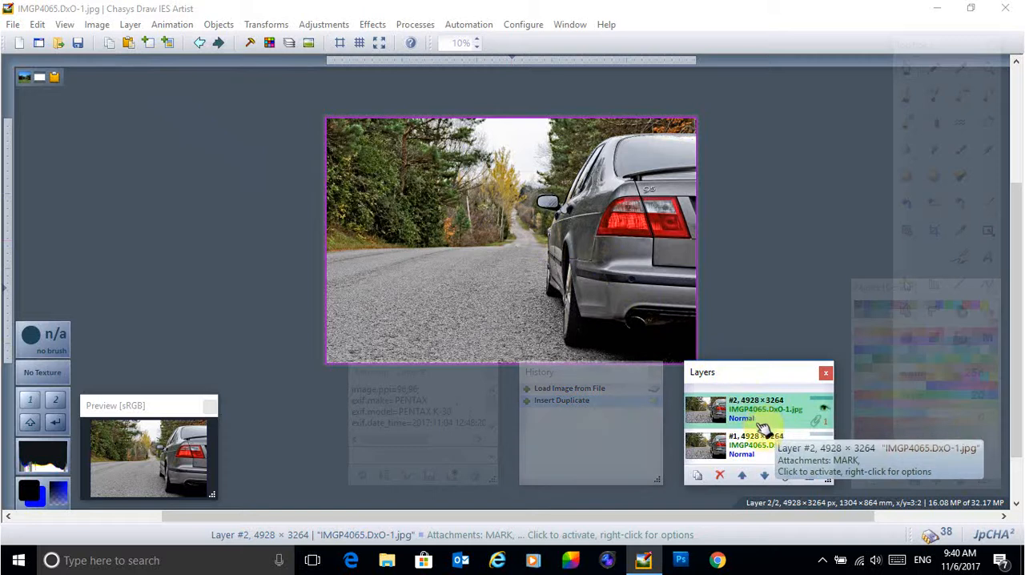
{"action": "right_click", "coordinate": [759, 452]}
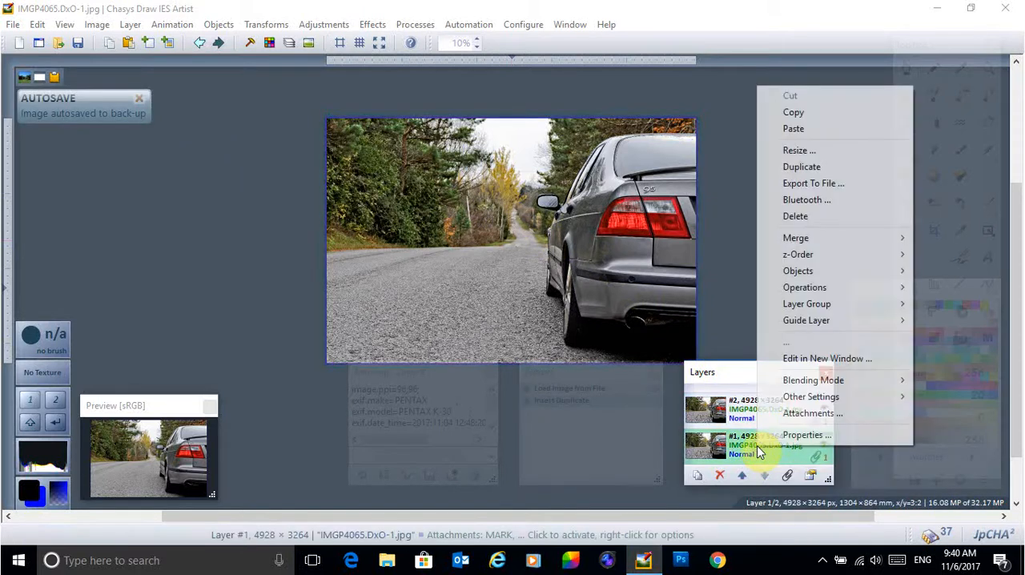
{"action": "left_click", "coordinate": [795, 435]}
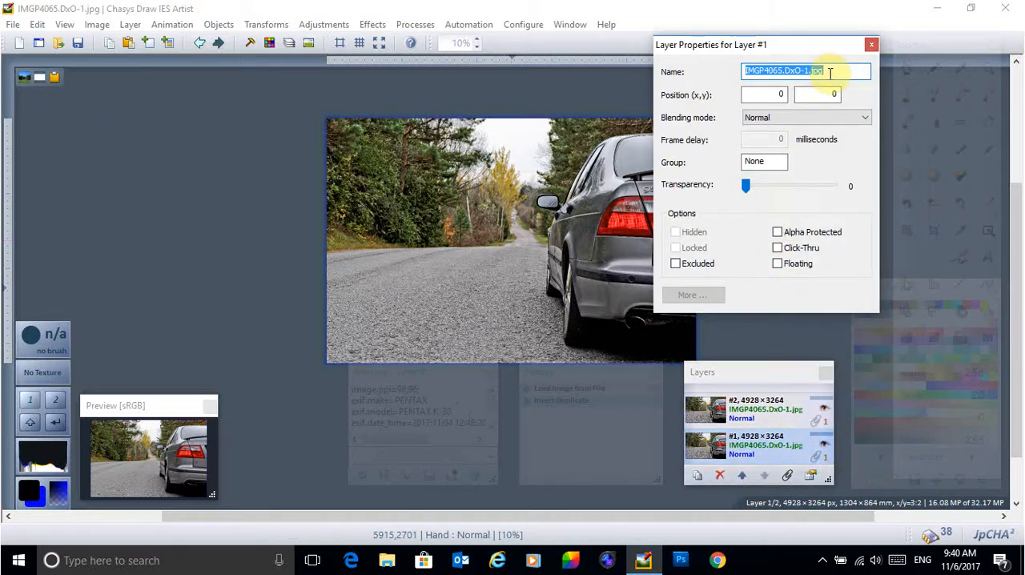
{"action": "type", "text": "Bac"}
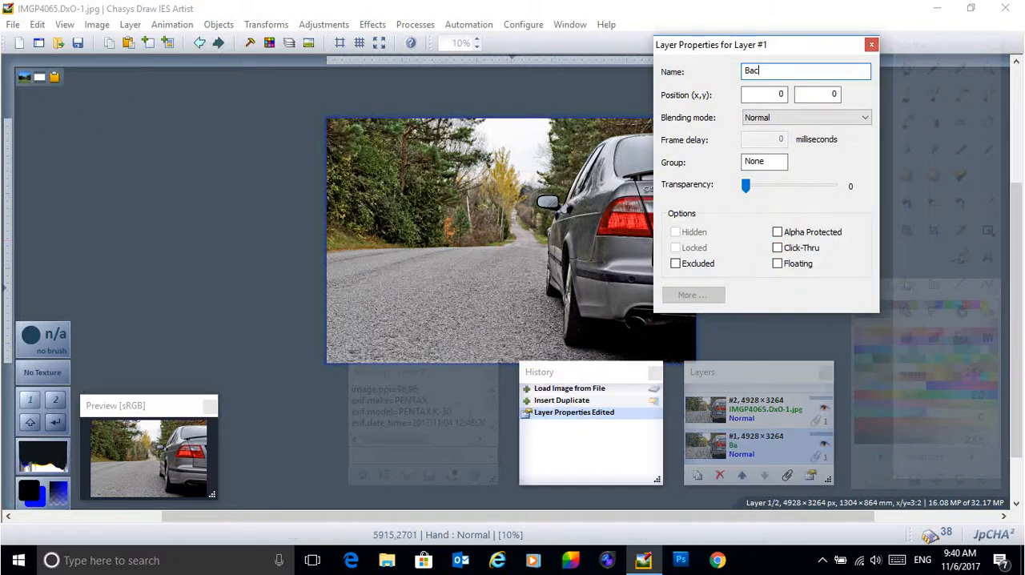
{"action": "type", "text": "kground"}
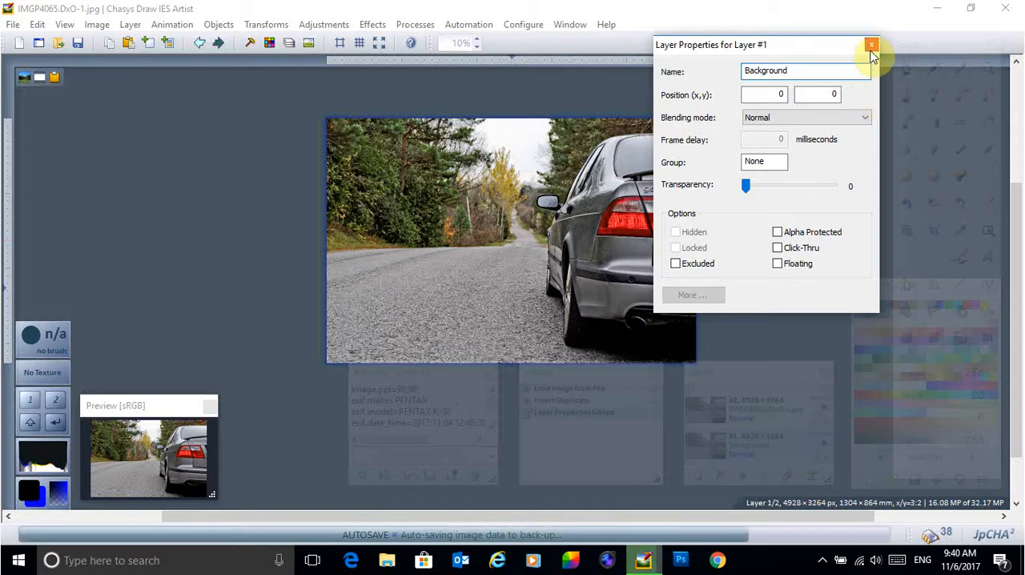
{"action": "left_click", "coordinate": [872, 46]}
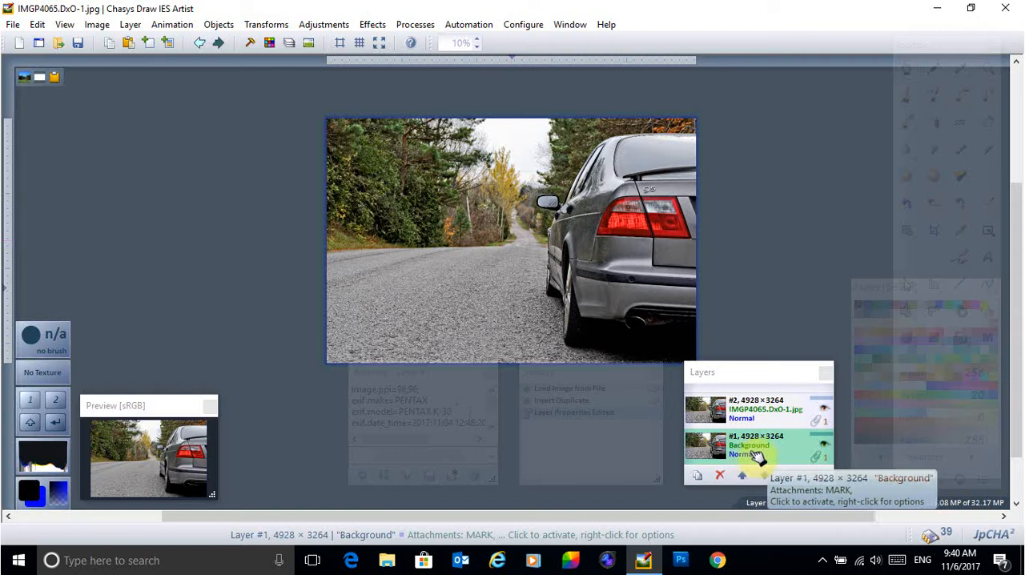
Step: Rename the upper photo layer to Car in its layer properties
{"action": "left_click", "coordinate": [782, 410]}
{"action": "right_click", "coordinate": [781, 410]}
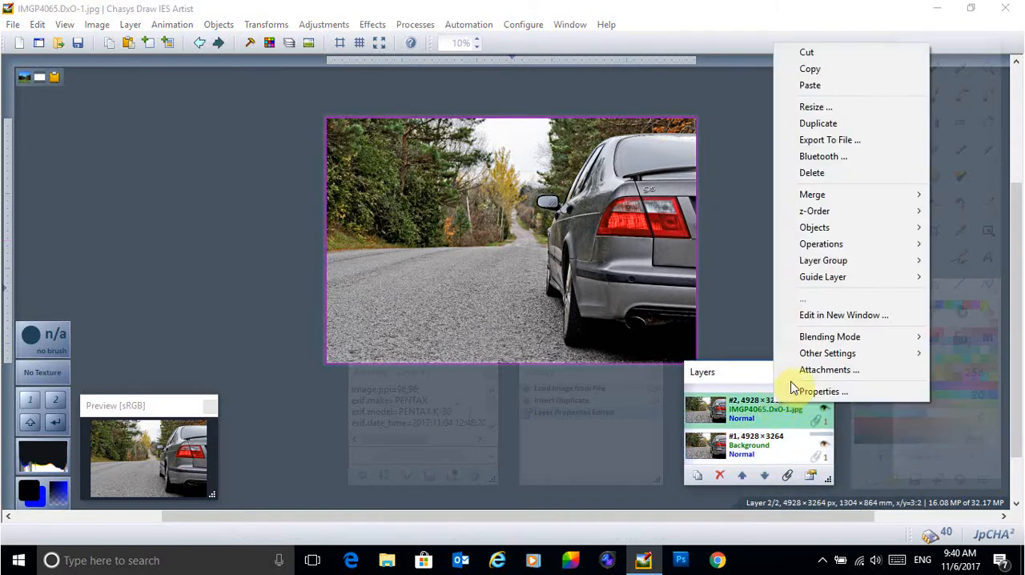
{"action": "left_click", "coordinate": [797, 393]}
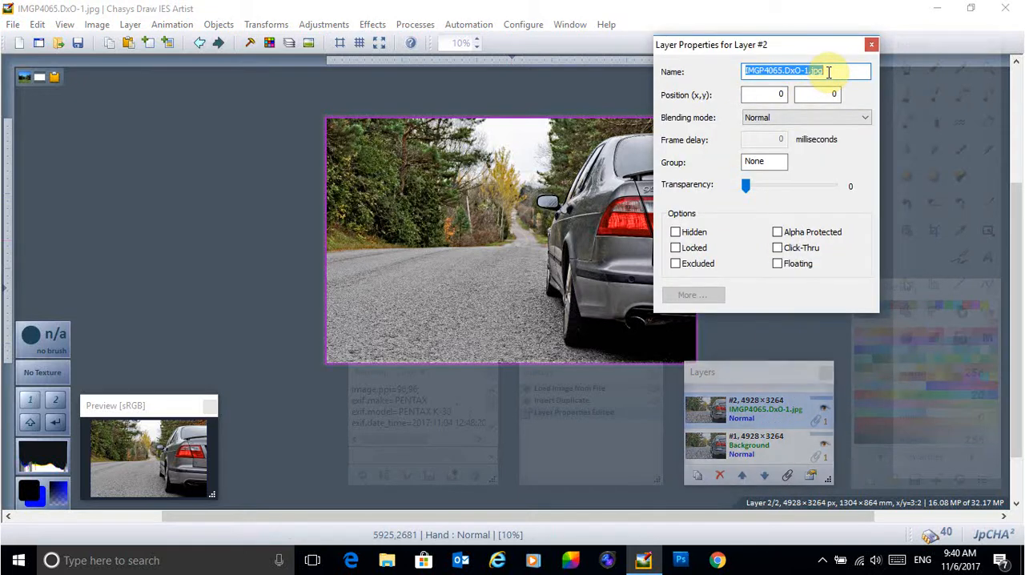
{"action": "type", "text": "Car"}
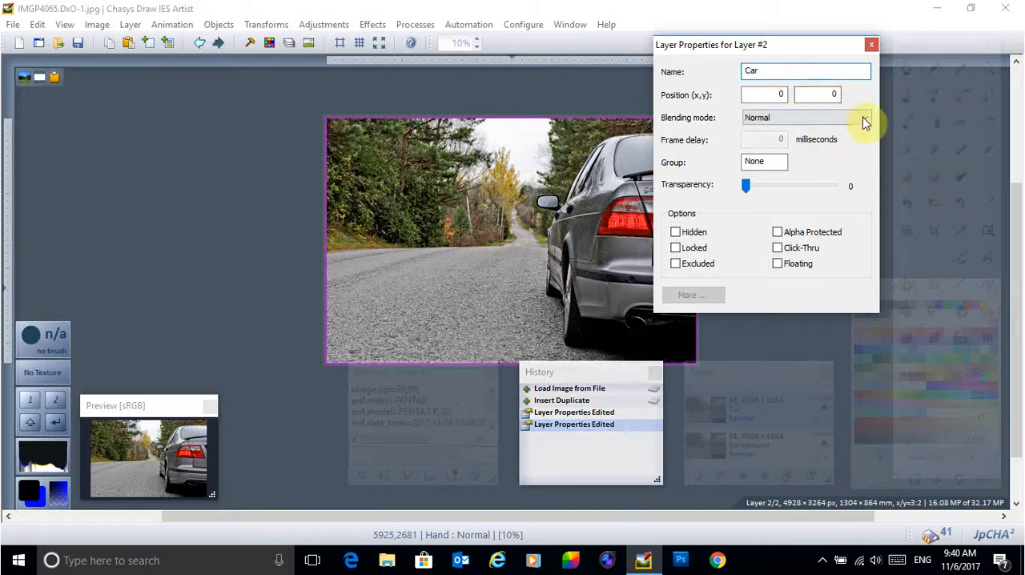
{"action": "left_click", "coordinate": [872, 46]}
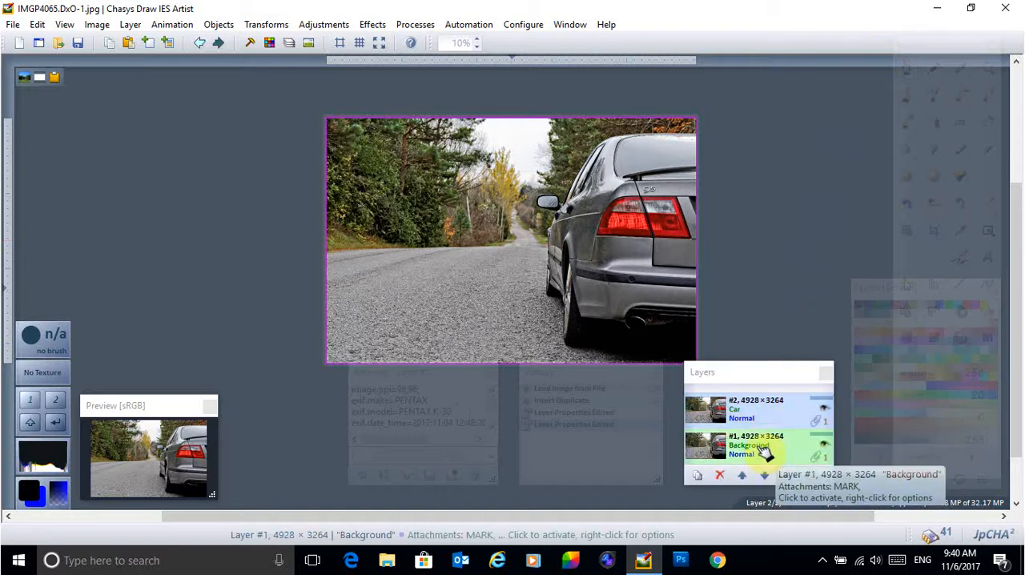
Step: Move the Car layer below the Background layer and return it to the top of the stack
{"action": "left_click", "coordinate": [768, 478]}
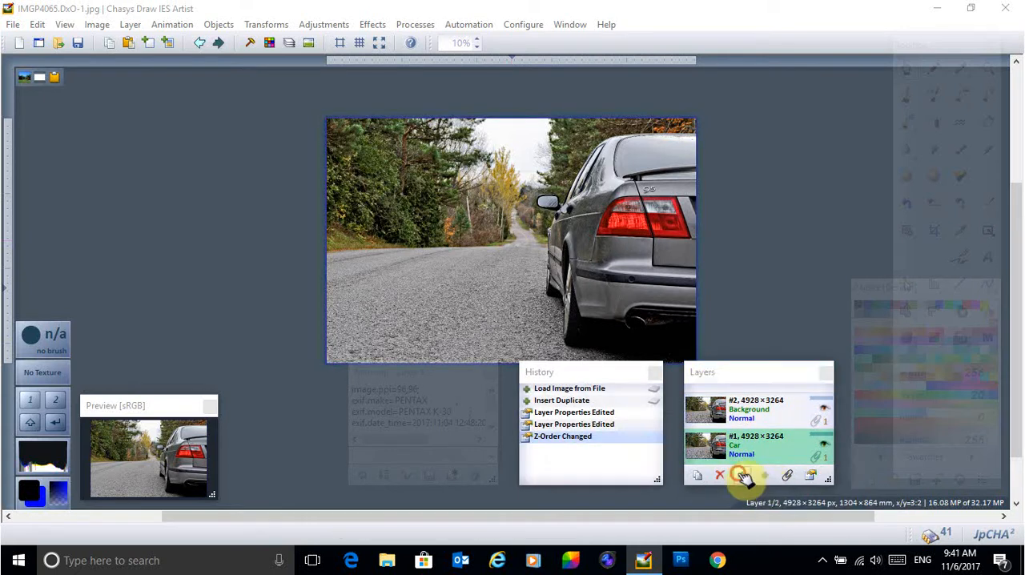
{"action": "left_click", "coordinate": [742, 476]}
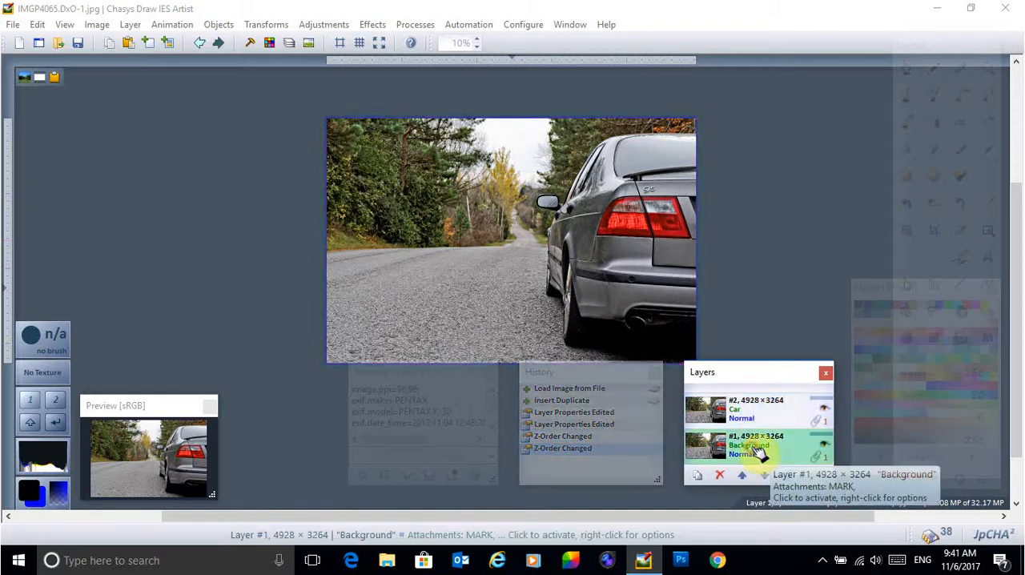
{"action": "left_click", "coordinate": [757, 415]}
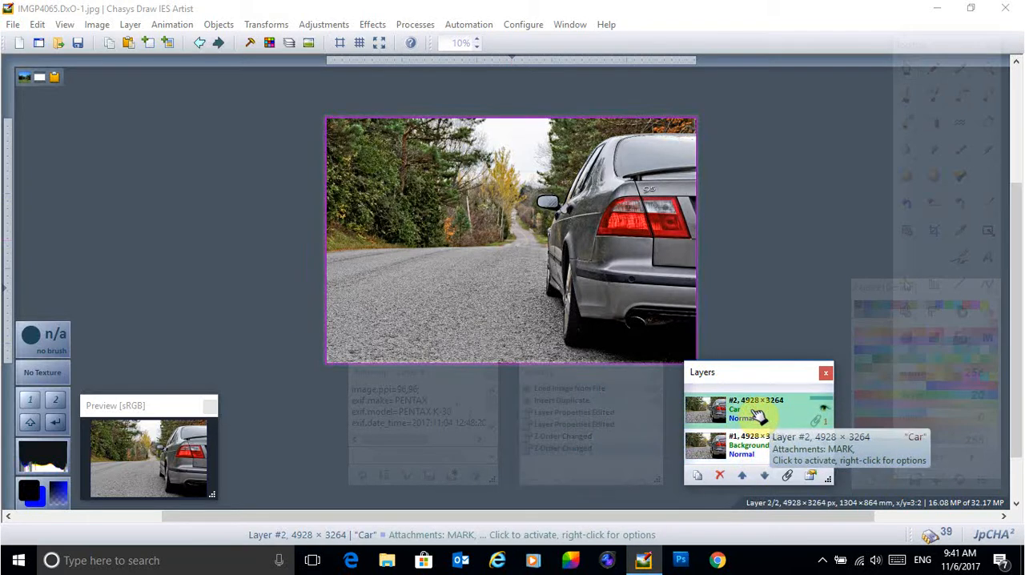
{"action": "left_click", "coordinate": [759, 453]}
{"action": "right_click", "coordinate": [761, 449]}
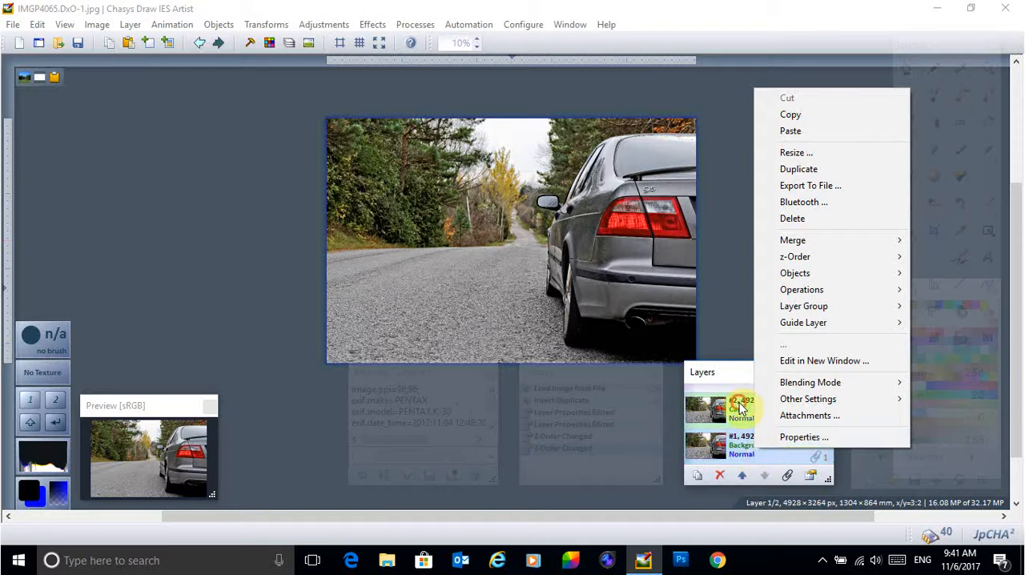
Step: Erase the trees and part of the sky in the photo's upper left on the Car layer, using the round-tip Eraser with a Soft brush tip in fullscreen mode
{"action": "left_click", "coordinate": [763, 410]}
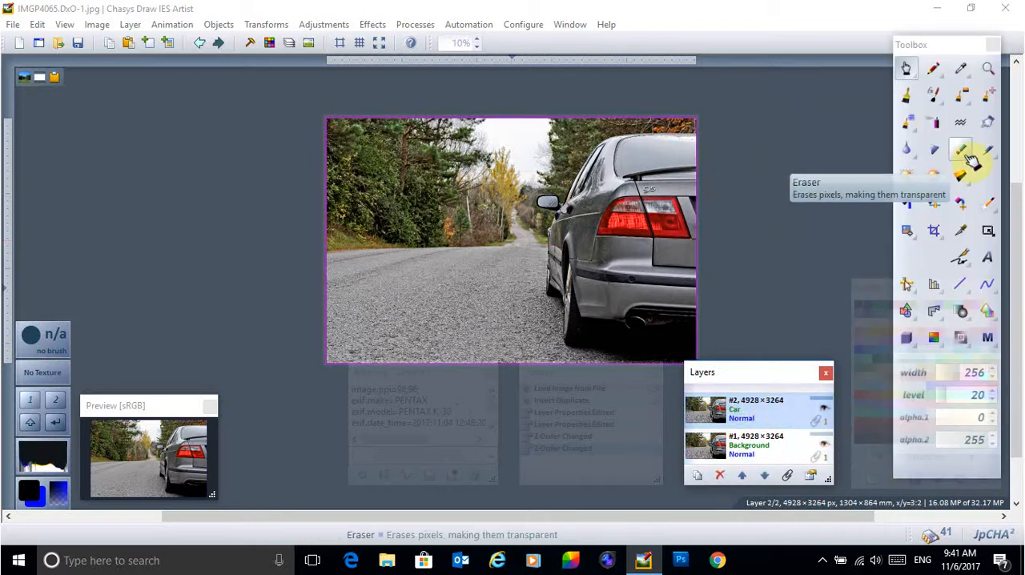
{"action": "left_click", "coordinate": [965, 156]}
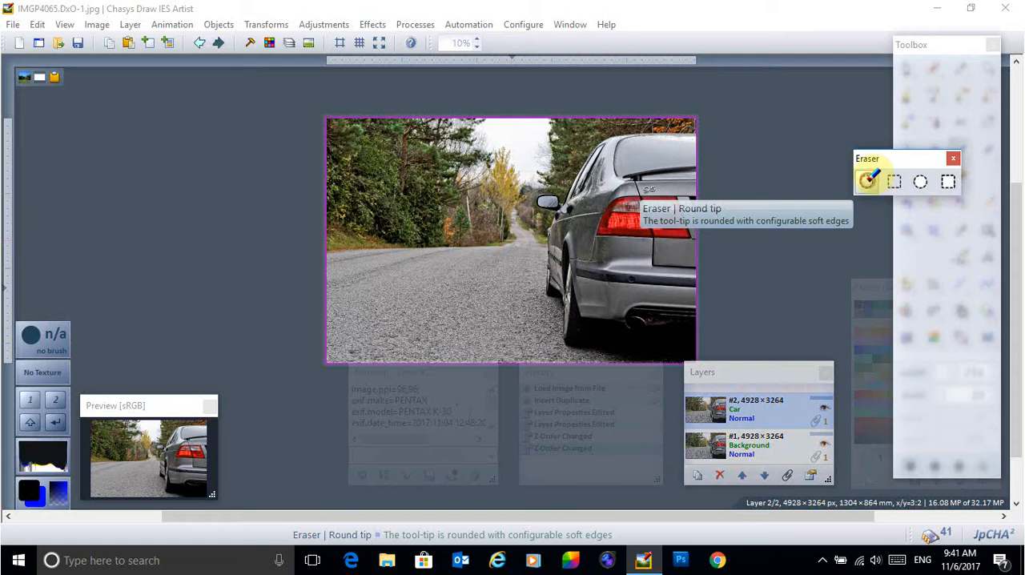
{"action": "left_click", "coordinate": [867, 181]}
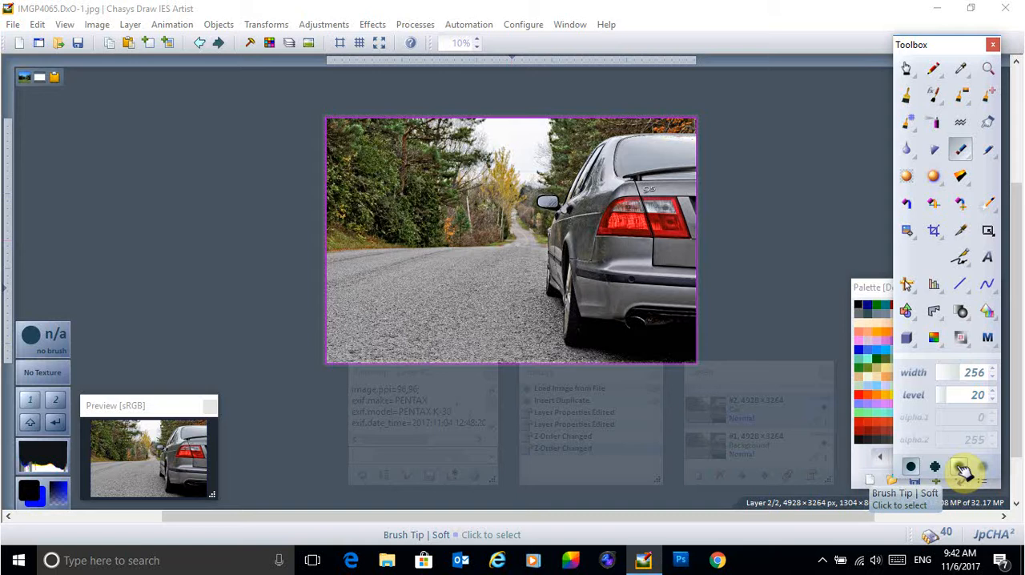
{"action": "left_click", "coordinate": [963, 471]}
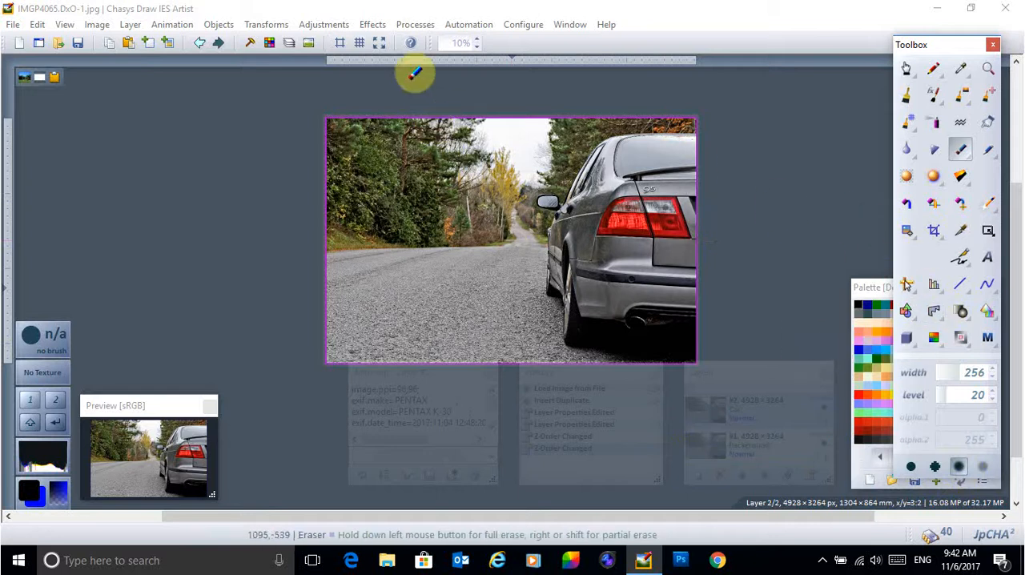
{"action": "left_click", "coordinate": [379, 43]}
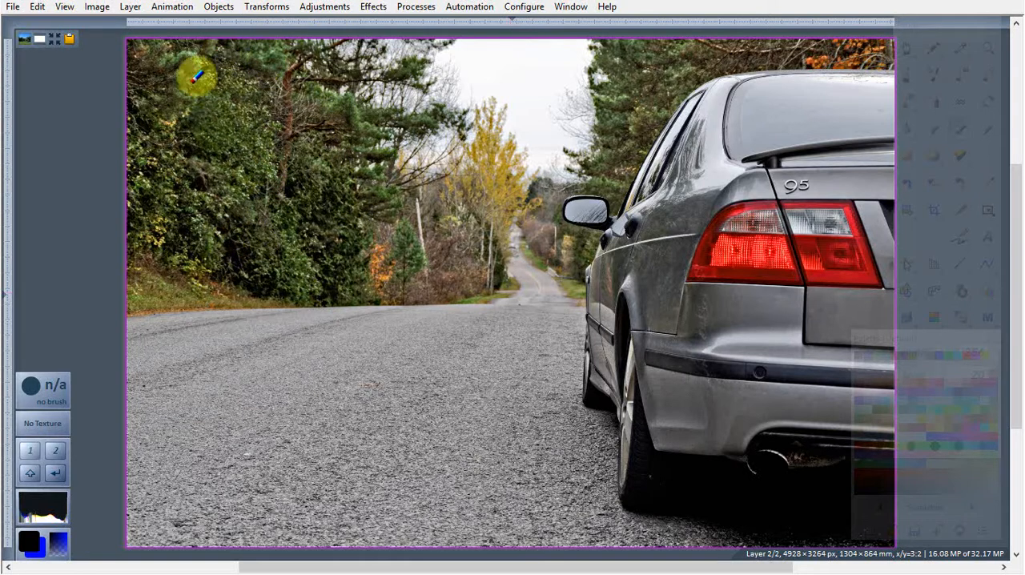
{"action": "left_click", "coordinate": [67, 40]}
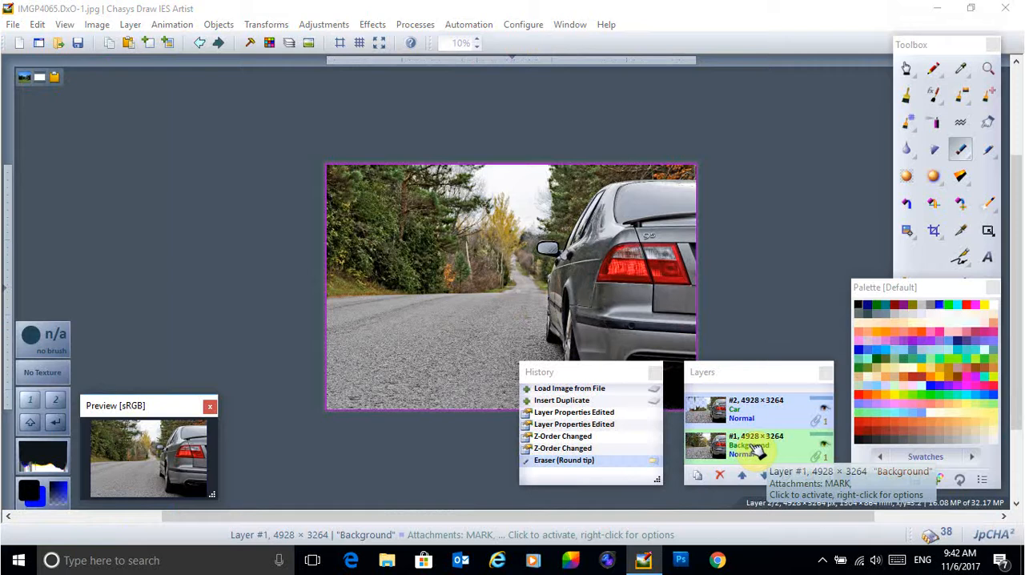
Step: Set the Background layer's transparency to 255 in its layer properties
{"action": "left_click", "coordinate": [757, 452]}
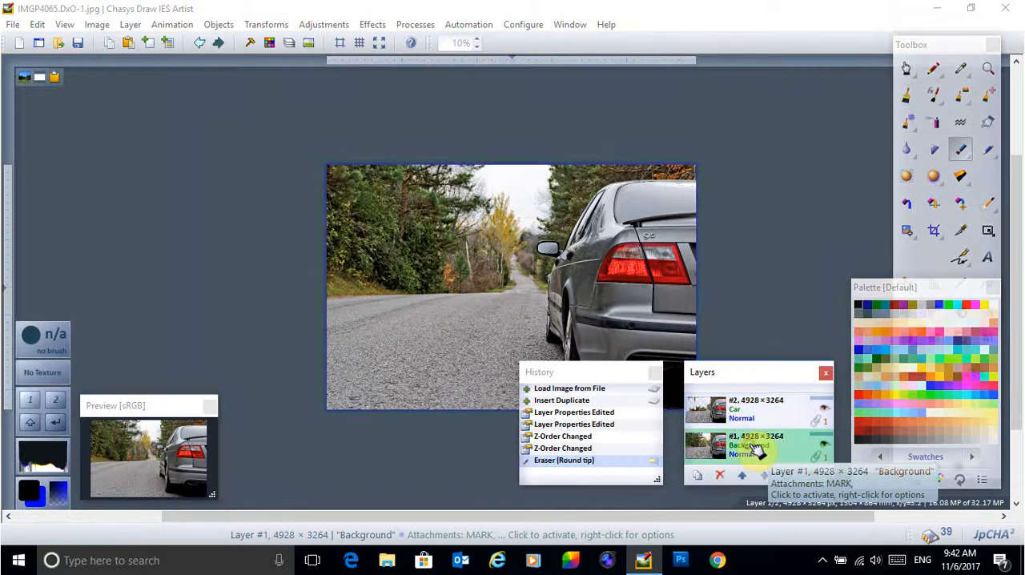
{"action": "right_click", "coordinate": [757, 450]}
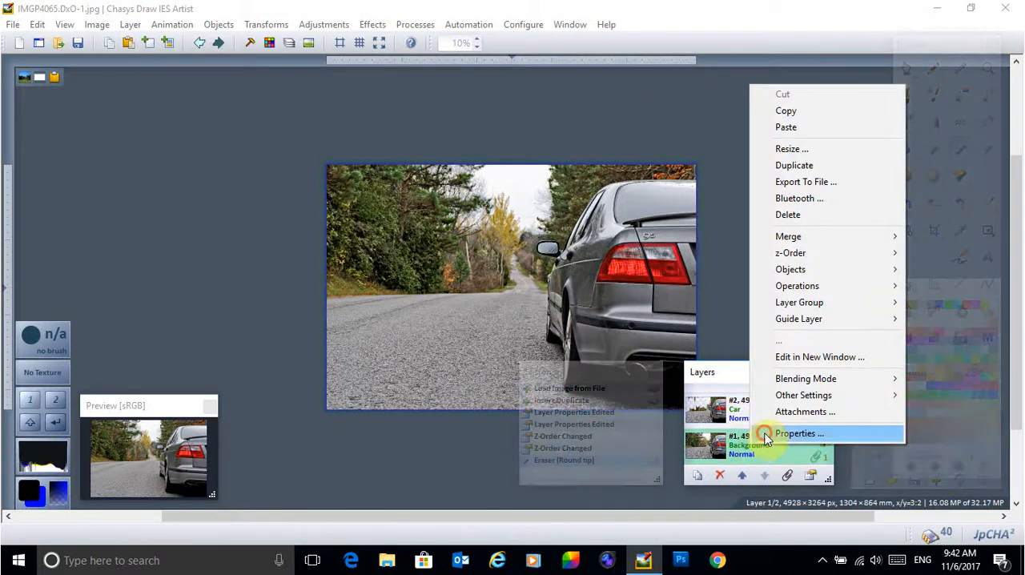
{"action": "left_click", "coordinate": [762, 430]}
{"action": "left_click_drag", "start_coordinate": [748, 193], "coordinate": [857, 201]}
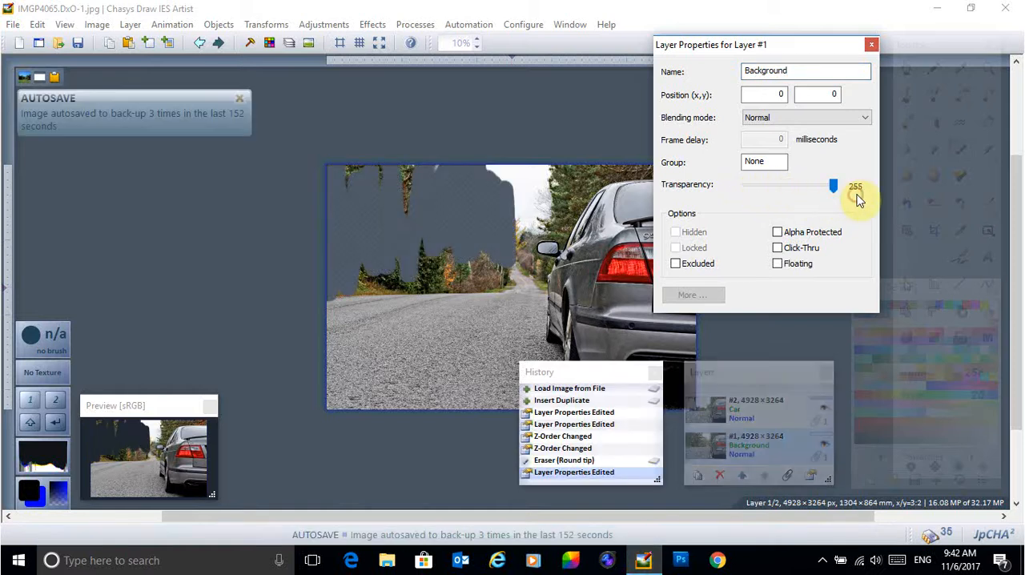
{"action": "mouse_move", "coordinate": [801, 431]}
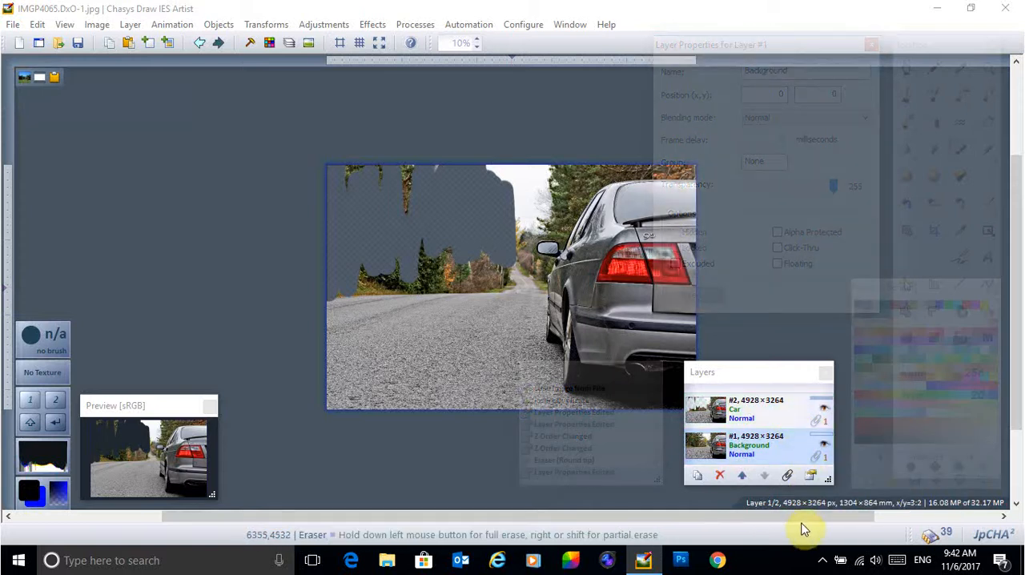
Step: Make the Car layer active again and erase the leftover strand of trees near the photo's upper edge
{"action": "left_click", "coordinate": [773, 411]}
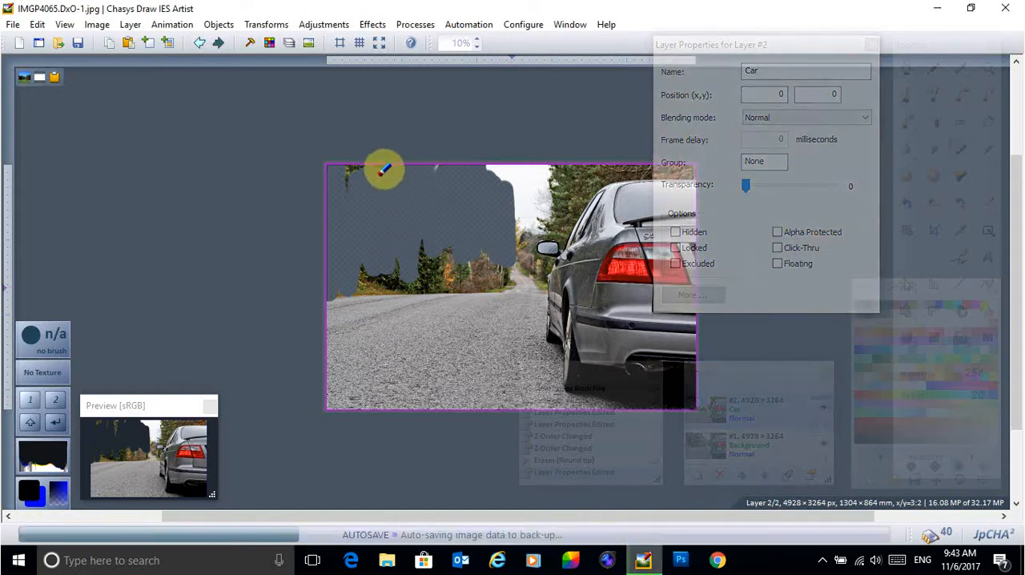
{"action": "left_click", "coordinate": [384, 169]}
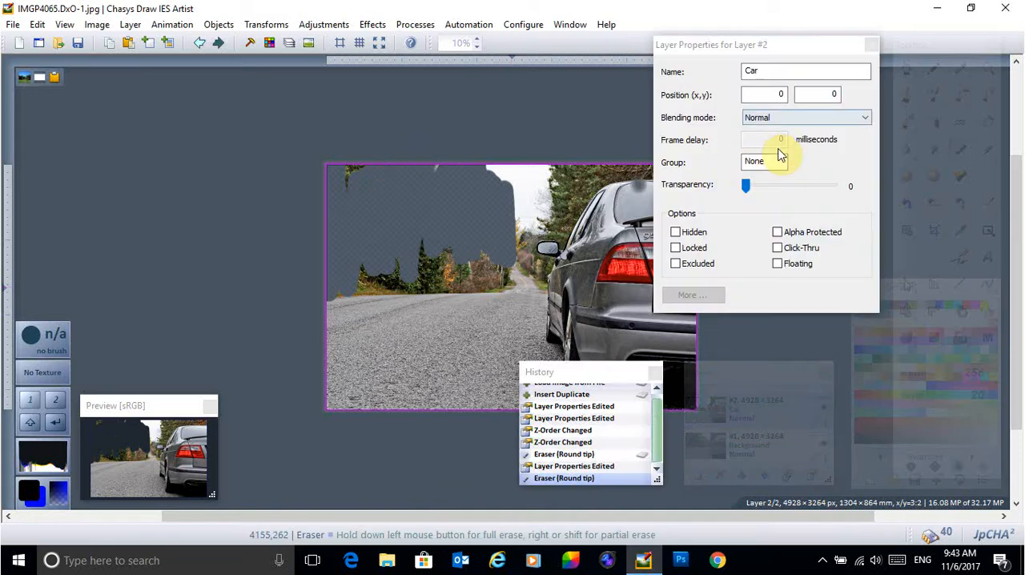
{"action": "left_click", "coordinate": [872, 47]}
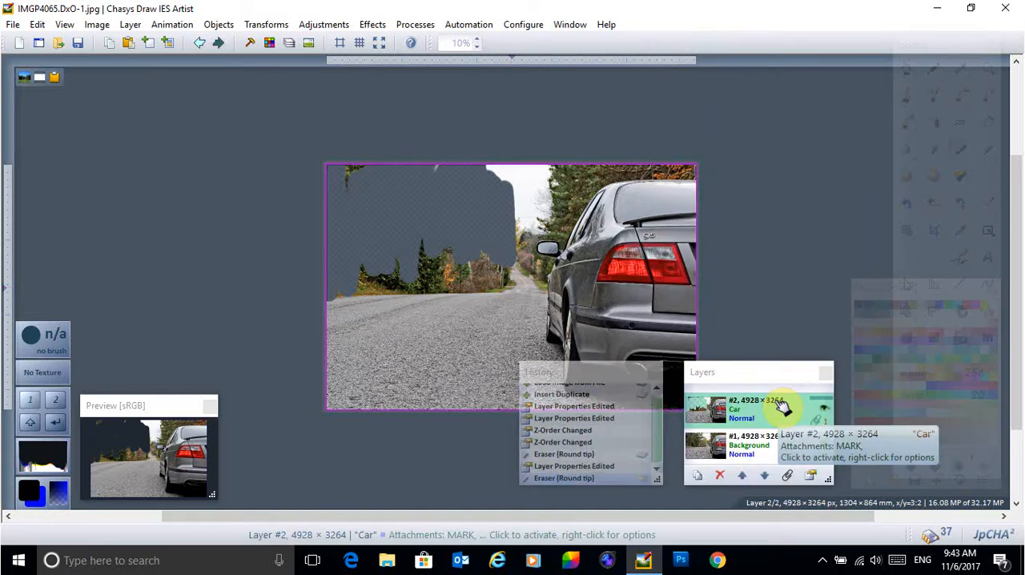
Step: Erase the road and roadside trees along the photo's left side on the Car layer in fullscreen mode
{"action": "left_click", "coordinate": [379, 44]}
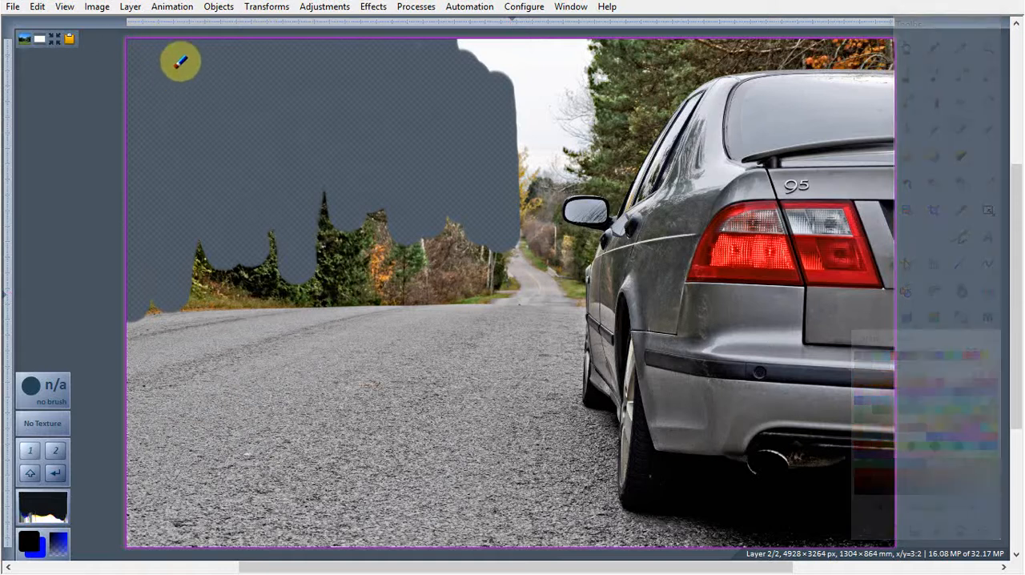
{"action": "left_click_drag", "start_coordinate": [128, 313], "coordinate": [137, 560]}
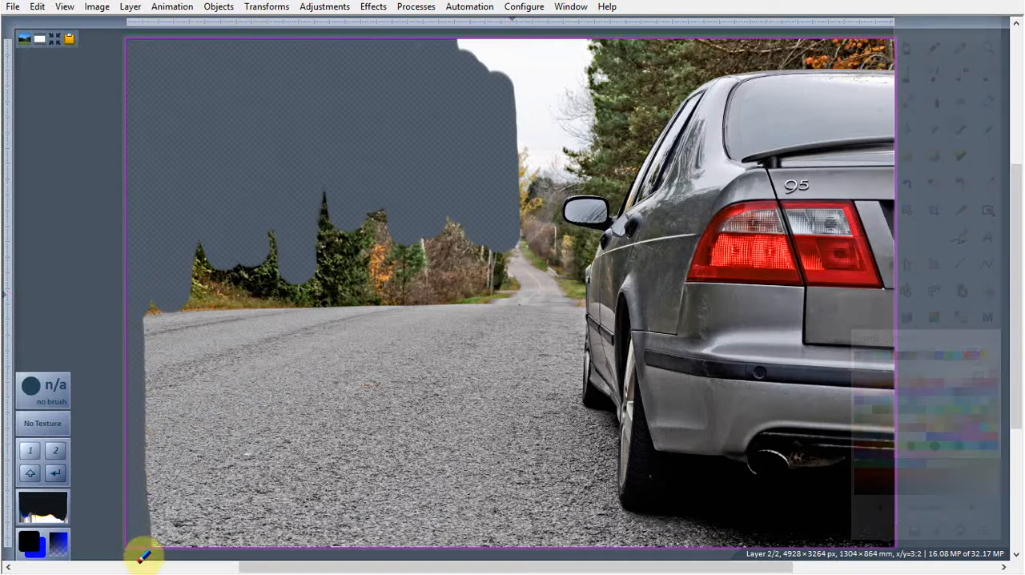
{"action": "mouse_move", "coordinate": [130, 265]}
{"action": "left_mouse_down"}
{"action": "mouse_move", "coordinate": [171, 327]}
{"action": "mouse_move", "coordinate": [171, 355]}
{"action": "left_mouse_up"}
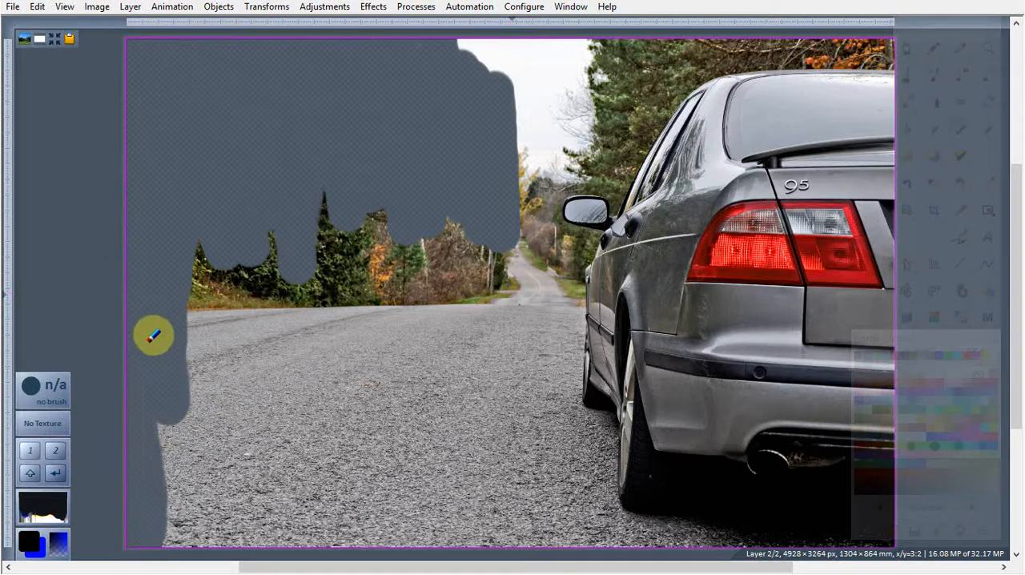
{"action": "mouse_move", "coordinate": [152, 501]}
{"action": "left_mouse_down"}
{"action": "mouse_move", "coordinate": [173, 545]}
{"action": "mouse_move", "coordinate": [156, 399]}
{"action": "mouse_move", "coordinate": [185, 392]}
{"action": "mouse_move", "coordinate": [184, 543]}
{"action": "mouse_move", "coordinate": [195, 559]}
{"action": "mouse_move", "coordinate": [201, 506]}
{"action": "mouse_move", "coordinate": [183, 250]}
{"action": "mouse_move", "coordinate": [200, 261]}
{"action": "mouse_move", "coordinate": [204, 319]}
{"action": "mouse_move", "coordinate": [202, 543]}
{"action": "mouse_move", "coordinate": [223, 551]}
{"action": "mouse_move", "coordinate": [226, 212]}
{"action": "mouse_move", "coordinate": [251, 567]}
{"action": "mouse_move", "coordinate": [265, 320]}
{"action": "mouse_move", "coordinate": [251, 213]}
{"action": "mouse_move", "coordinate": [275, 227]}
{"action": "mouse_move", "coordinate": [309, 473]}
{"action": "left_mouse_up"}
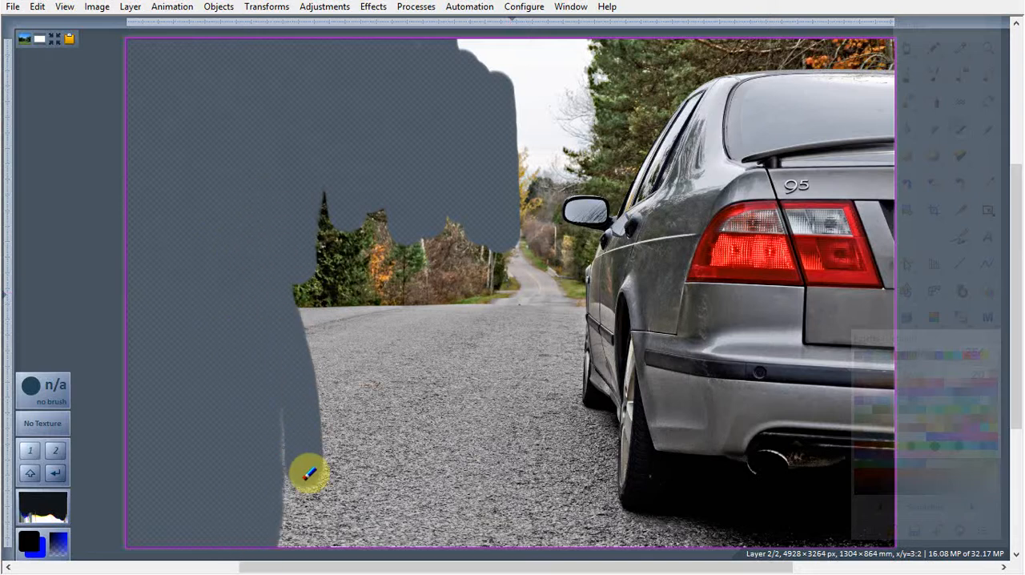
Step: Try erasing the remaining road, trees and sky up to the car, and undo the last erasing stroke
{"action": "mouse_move", "coordinate": [309, 473]}
{"action": "left_mouse_down"}
{"action": "mouse_move", "coordinate": [296, 544]}
{"action": "mouse_move", "coordinate": [318, 531]}
{"action": "mouse_move", "coordinate": [327, 435]}
{"action": "mouse_move", "coordinate": [309, 265]}
{"action": "mouse_move", "coordinate": [313, 93]}
{"action": "mouse_move", "coordinate": [384, 41]}
{"action": "mouse_move", "coordinate": [569, 27]}
{"action": "mouse_move", "coordinate": [419, 88]}
{"action": "mouse_move", "coordinate": [330, 298]}
{"action": "mouse_move", "coordinate": [324, 497]}
{"action": "mouse_move", "coordinate": [370, 525]}
{"action": "mouse_move", "coordinate": [361, 232]}
{"action": "mouse_move", "coordinate": [425, 327]}
{"action": "mouse_move", "coordinate": [428, 544]}
{"action": "mouse_move", "coordinate": [443, 457]}
{"action": "mouse_move", "coordinate": [444, 300]}
{"action": "mouse_move", "coordinate": [469, 190]}
{"action": "mouse_move", "coordinate": [488, 565]}
{"action": "mouse_move", "coordinate": [513, 482]}
{"action": "mouse_move", "coordinate": [496, 222]}
{"action": "mouse_move", "coordinate": [510, 128]}
{"action": "mouse_move", "coordinate": [565, 68]}
{"action": "mouse_move", "coordinate": [661, 32]}
{"action": "mouse_move", "coordinate": [741, 16]}
{"action": "mouse_move", "coordinate": [931, 14]}
{"action": "mouse_move", "coordinate": [875, 27]}
{"action": "left_mouse_up"}
{"action": "left_click", "coordinate": [972, 355]}
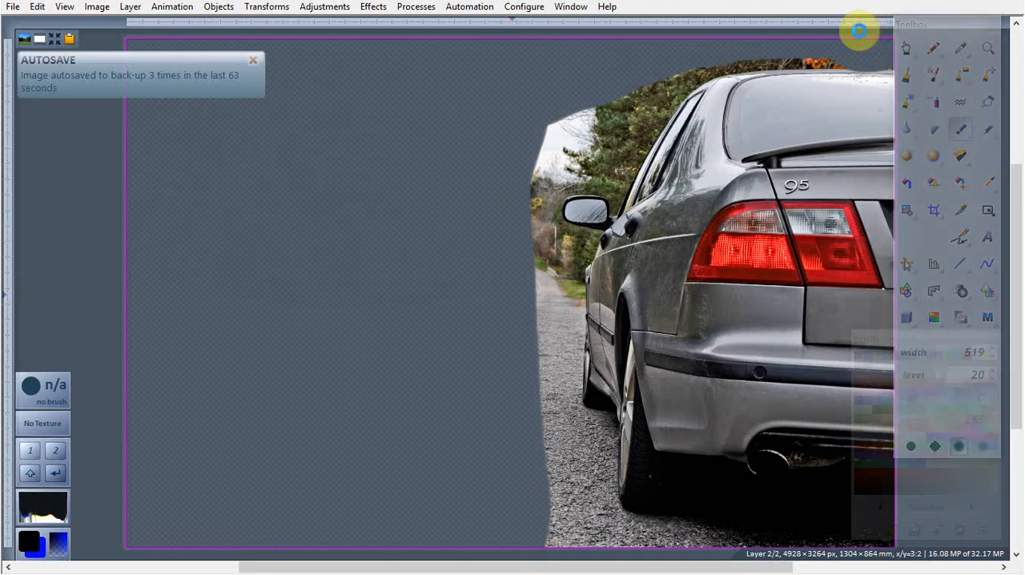
{"action": "key", "text": "ctrl+z"}
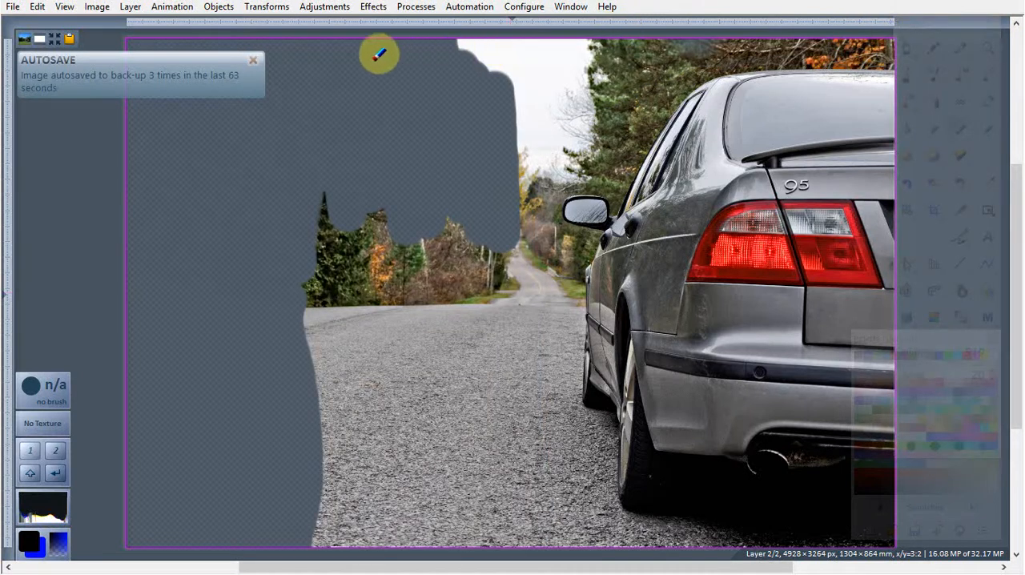
Step: Erase the remaining road, sky and trees to the left of the car and above its roof, leaving a narrow margin
{"action": "mouse_move", "coordinate": [529, 43]}
{"action": "left_mouse_down"}
{"action": "mouse_move", "coordinate": [558, 46]}
{"action": "mouse_move", "coordinate": [521, 88]}
{"action": "mouse_move", "coordinate": [478, 186]}
{"action": "mouse_move", "coordinate": [395, 206]}
{"action": "mouse_move", "coordinate": [306, 184]}
{"action": "mouse_move", "coordinate": [312, 548]}
{"action": "mouse_move", "coordinate": [329, 545]}
{"action": "mouse_move", "coordinate": [346, 410]}
{"action": "mouse_move", "coordinate": [330, 144]}
{"action": "mouse_move", "coordinate": [367, 250]}
{"action": "mouse_move", "coordinate": [373, 495]}
{"action": "mouse_move", "coordinate": [387, 572]}
{"action": "mouse_move", "coordinate": [393, 483]}
{"action": "mouse_move", "coordinate": [381, 236]}
{"action": "mouse_move", "coordinate": [407, 218]}
{"action": "mouse_move", "coordinate": [449, 565]}
{"action": "mouse_move", "coordinate": [449, 315]}
{"action": "mouse_move", "coordinate": [465, 210]}
{"action": "mouse_move", "coordinate": [481, 227]}
{"action": "mouse_move", "coordinate": [494, 567]}
{"action": "mouse_move", "coordinate": [539, 547]}
{"action": "mouse_move", "coordinate": [535, 476]}
{"action": "left_mouse_up"}
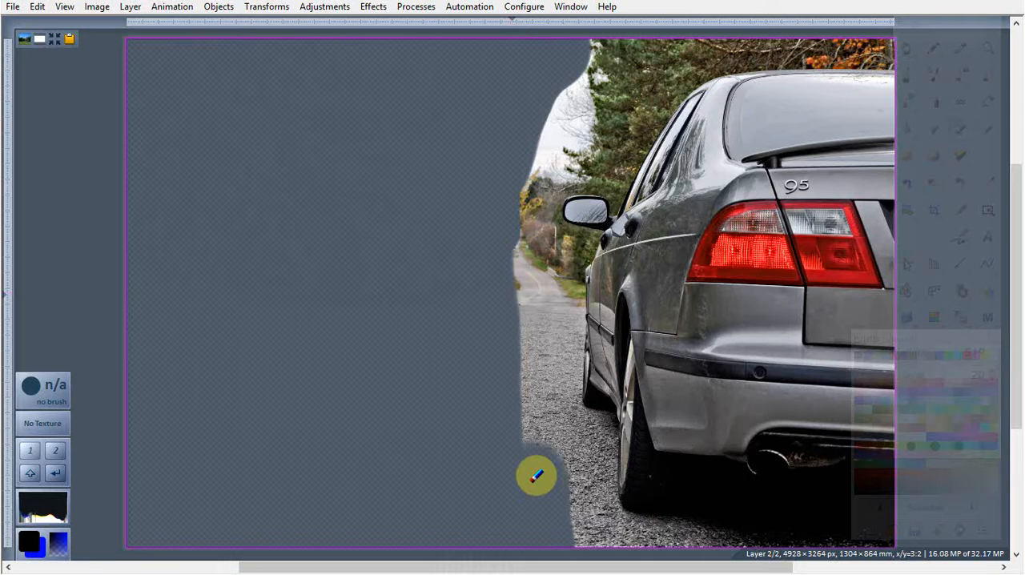
{"action": "mouse_move", "coordinate": [535, 476]}
{"action": "left_mouse_down"}
{"action": "mouse_move", "coordinate": [522, 137]}
{"action": "mouse_move", "coordinate": [564, 100]}
{"action": "mouse_move", "coordinate": [575, 133]}
{"action": "mouse_move", "coordinate": [587, 131]}
{"action": "mouse_move", "coordinate": [622, 64]}
{"action": "mouse_move", "coordinate": [610, 56]}
{"action": "mouse_move", "coordinate": [624, 41]}
{"action": "mouse_move", "coordinate": [657, 43]}
{"action": "mouse_move", "coordinate": [633, 87]}
{"action": "left_mouse_up"}
{"action": "mouse_move", "coordinate": [606, 120]}
{"action": "left_mouse_down"}
{"action": "mouse_move", "coordinate": [592, 138]}
{"action": "mouse_move", "coordinate": [598, 107]}
{"action": "mouse_move", "coordinate": [678, 42]}
{"action": "left_mouse_up"}
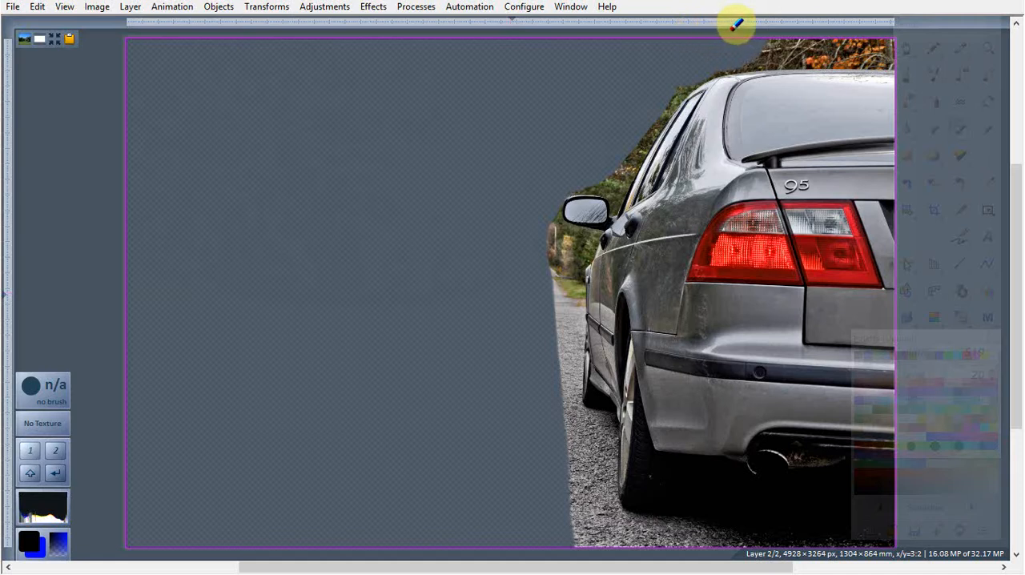
{"action": "left_click_drag", "start_coordinate": [767, 16], "coordinate": [863, 16]}
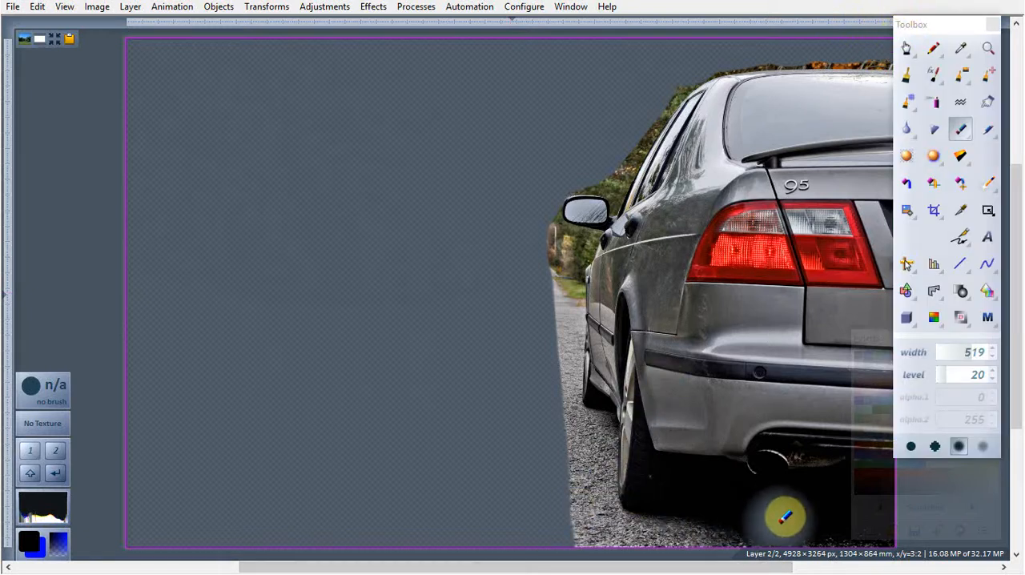
Step: Erase the road below the car and the strip of road, grass and trees beside its wheels up to the mirror
{"action": "left_click_drag", "start_coordinate": [1019, 313], "coordinate": [1021, 360]}
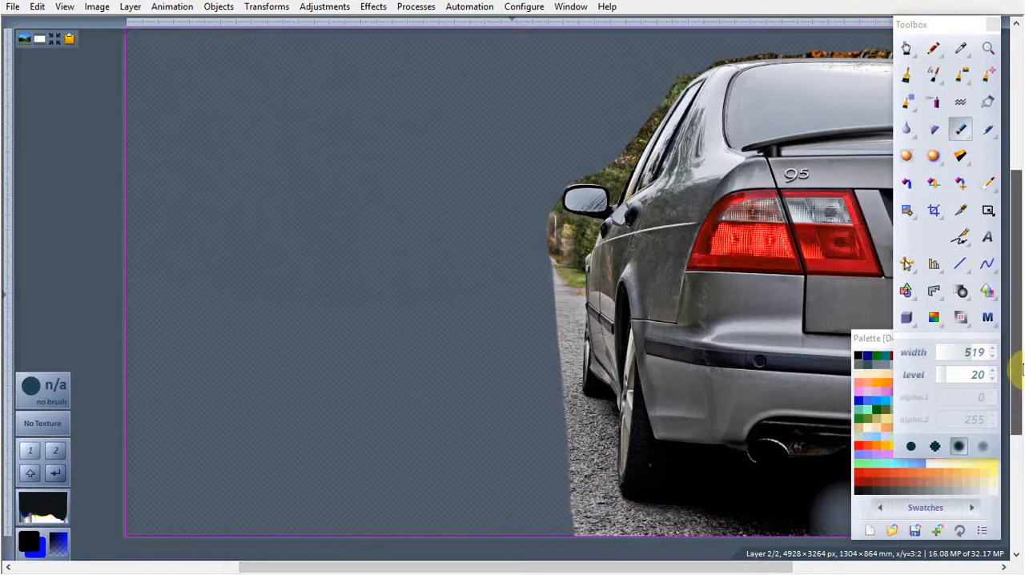
{"action": "left_click_drag", "start_coordinate": [589, 569], "coordinate": [697, 569]}
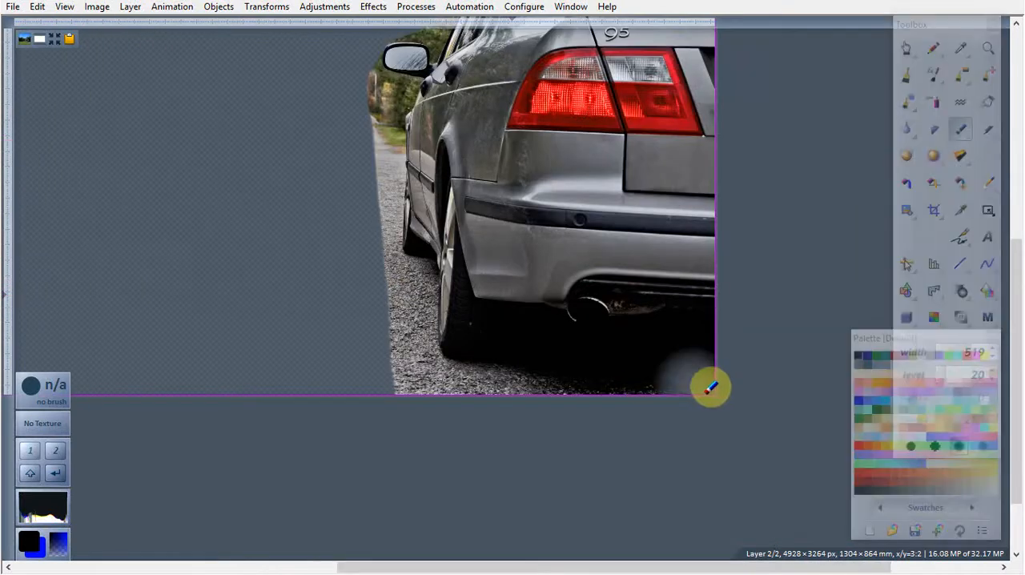
{"action": "left_click_drag", "start_coordinate": [712, 387], "coordinate": [528, 397]}
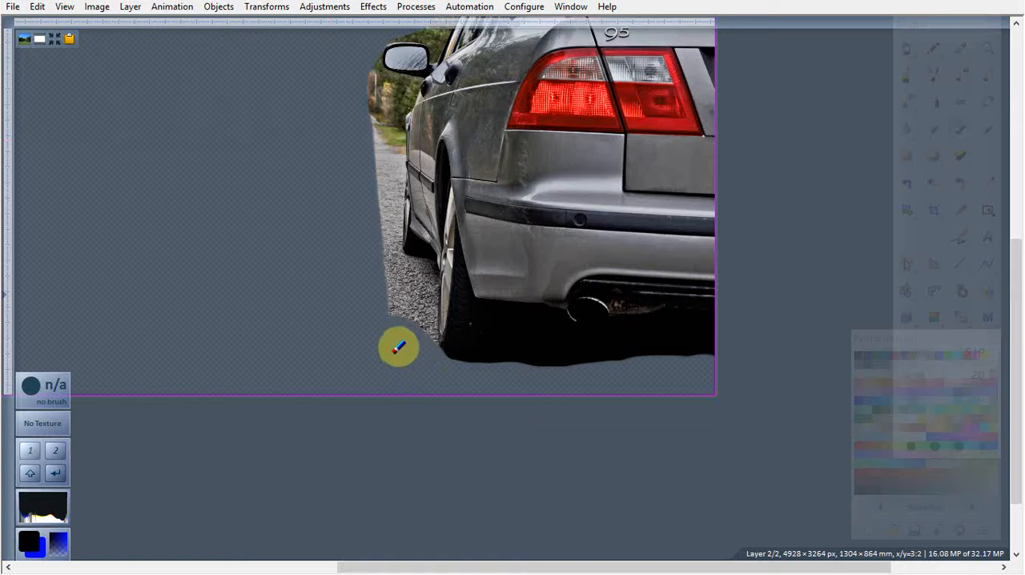
{"action": "left_click_drag", "start_coordinate": [399, 334], "coordinate": [379, 288]}
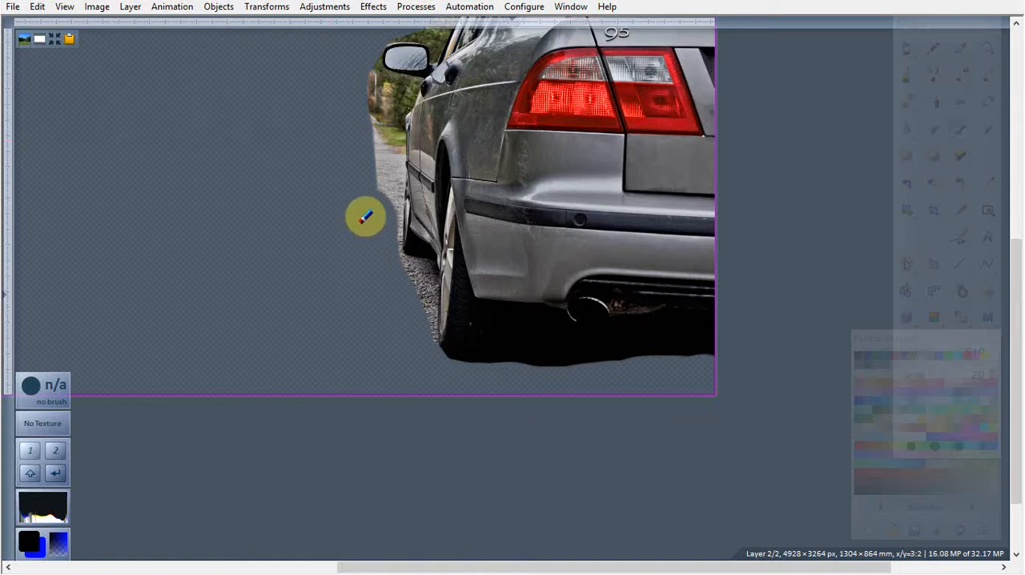
{"action": "left_click_drag", "start_coordinate": [367, 177], "coordinate": [366, 151]}
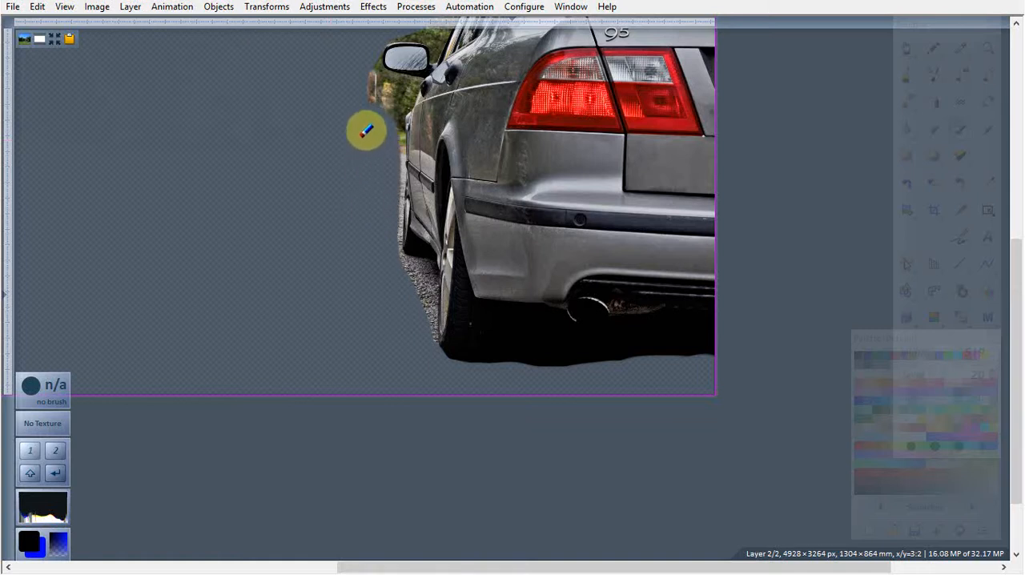
{"action": "left_click_drag", "start_coordinate": [364, 110], "coordinate": [357, 91]}
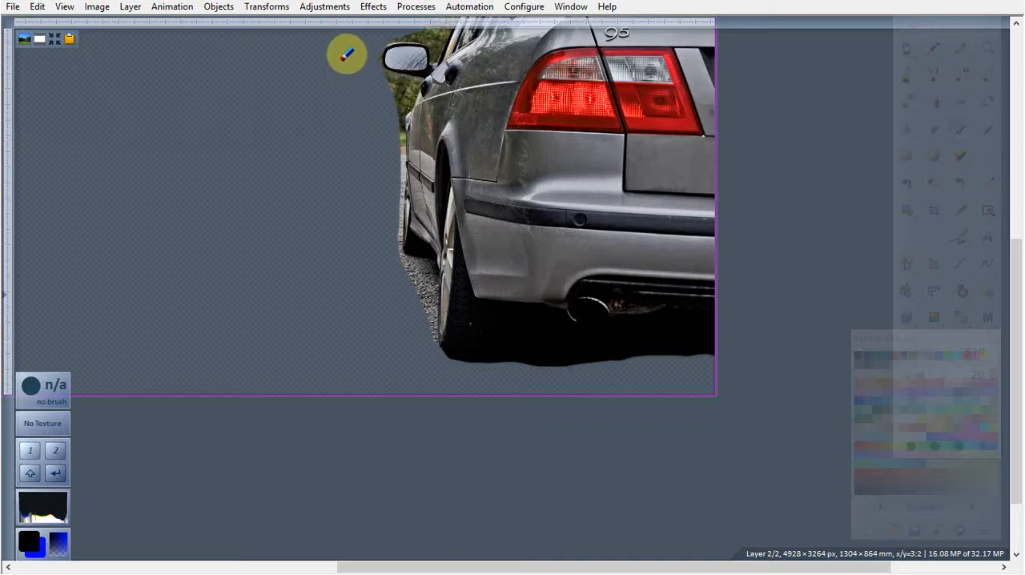
Step: Reduce the Eraser's width to 80 and erase most of the trees just above the rear window's roof edge
{"action": "left_click_drag", "start_coordinate": [1021, 436], "coordinate": [1010, 268]}
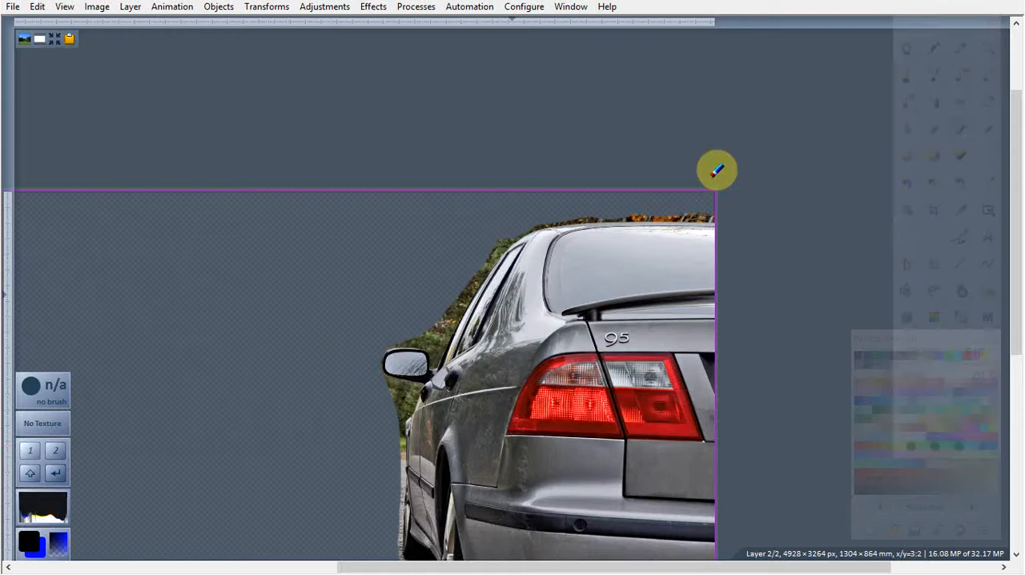
{"action": "scroll", "coordinate": [716, 170], "scroll_direction": "up", "scroll_amount": 2}
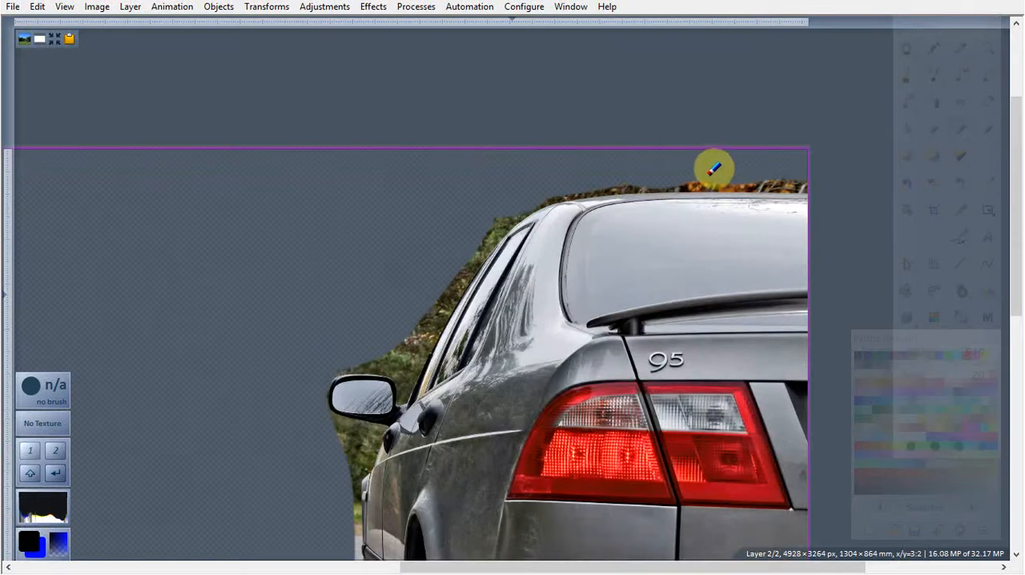
{"action": "scroll", "coordinate": [717, 169], "scroll_direction": "up", "scroll_amount": 2}
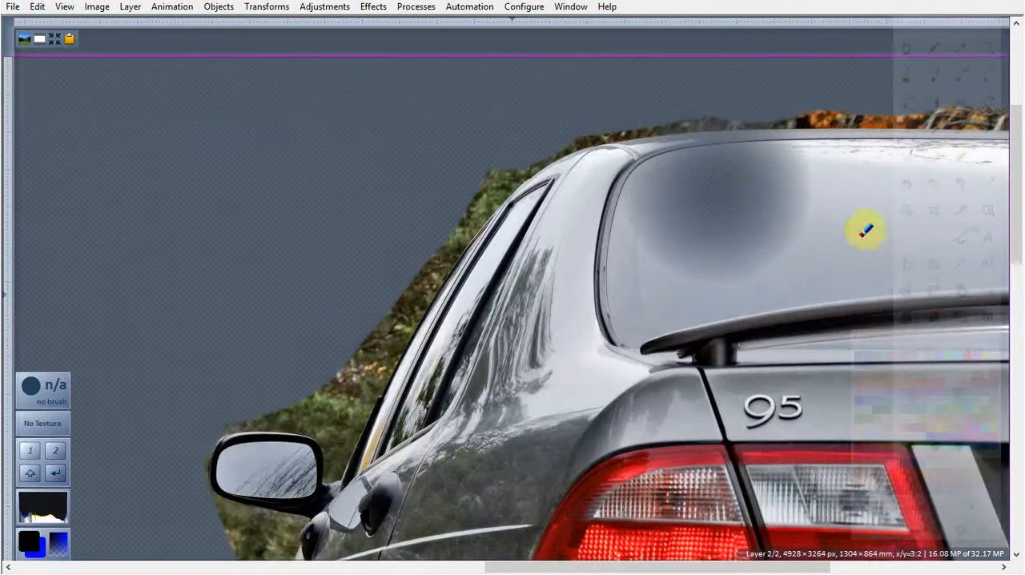
{"action": "left_click", "coordinate": [951, 354]}
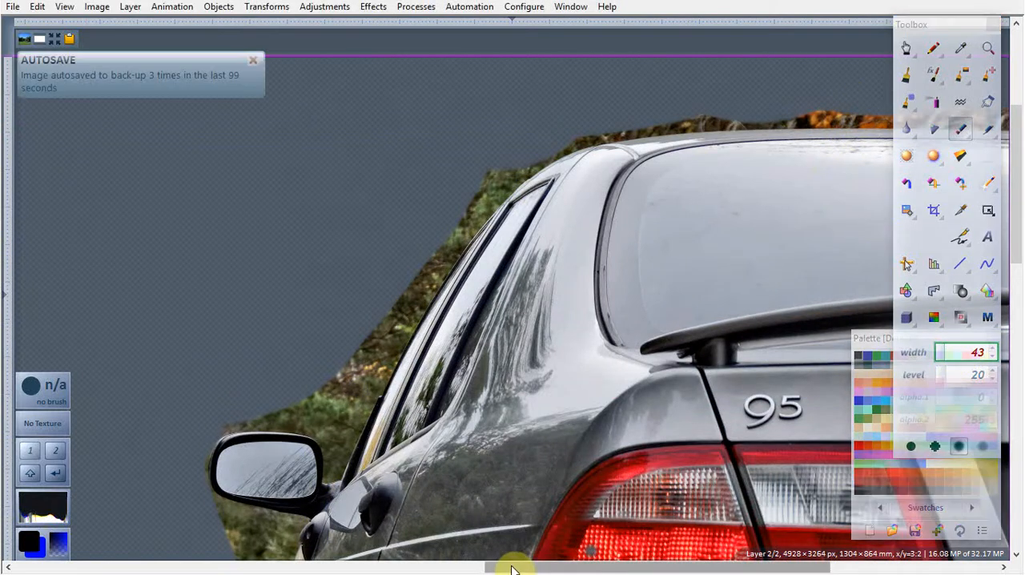
{"action": "left_click_drag", "start_coordinate": [606, 568], "coordinate": [715, 490]}
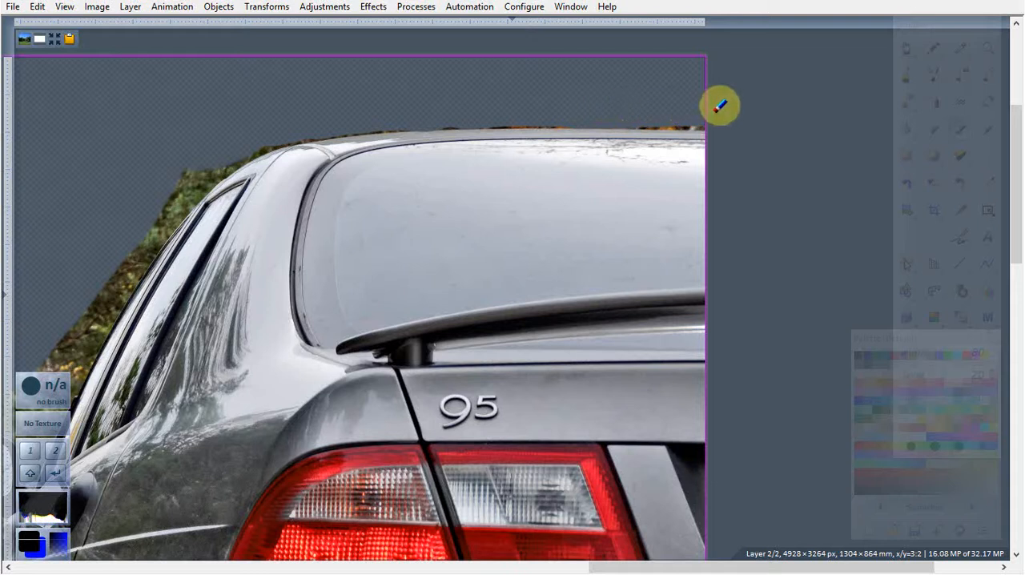
{"action": "left_click", "coordinate": [993, 132]}
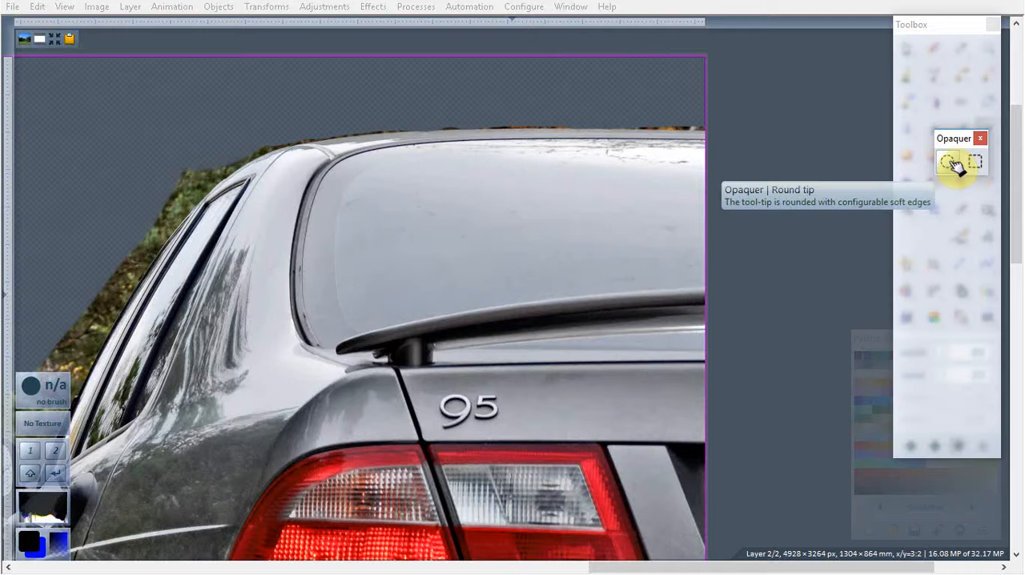
{"action": "left_click", "coordinate": [949, 162]}
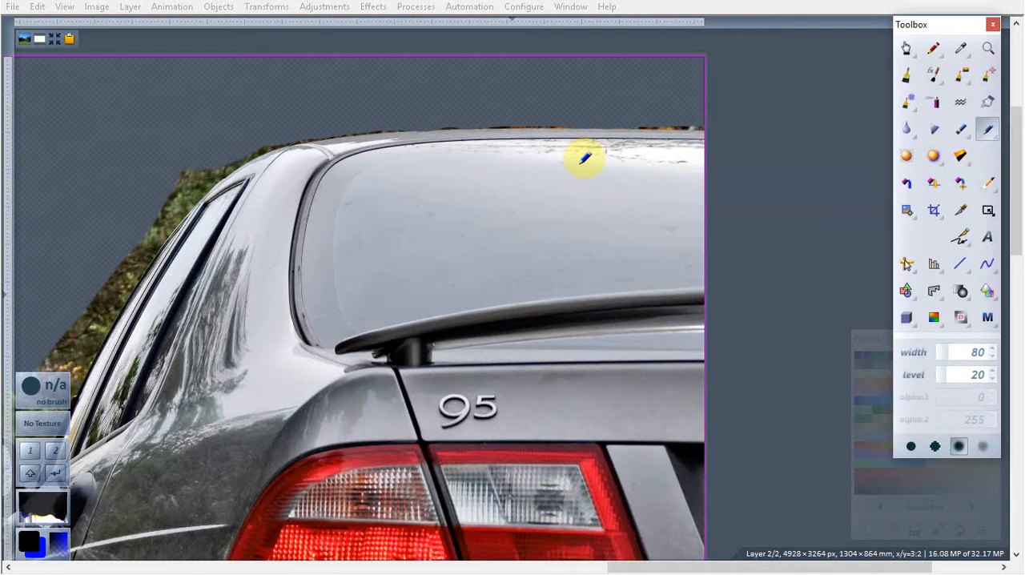
{"action": "scroll", "coordinate": [670, 177], "scroll_direction": "up", "scroll_amount": 1}
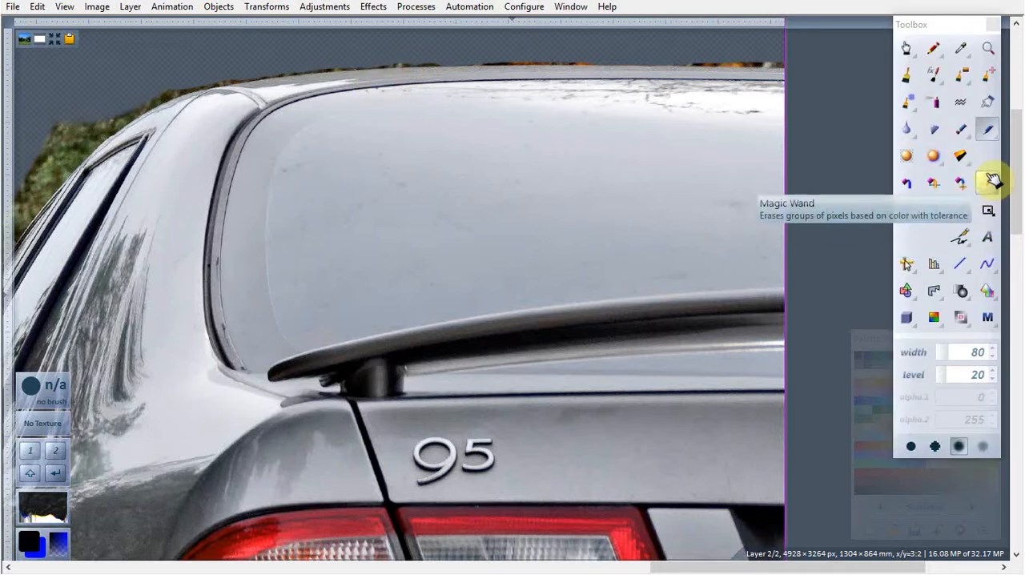
{"action": "left_click", "coordinate": [968, 136]}
{"action": "left_click", "coordinate": [873, 164]}
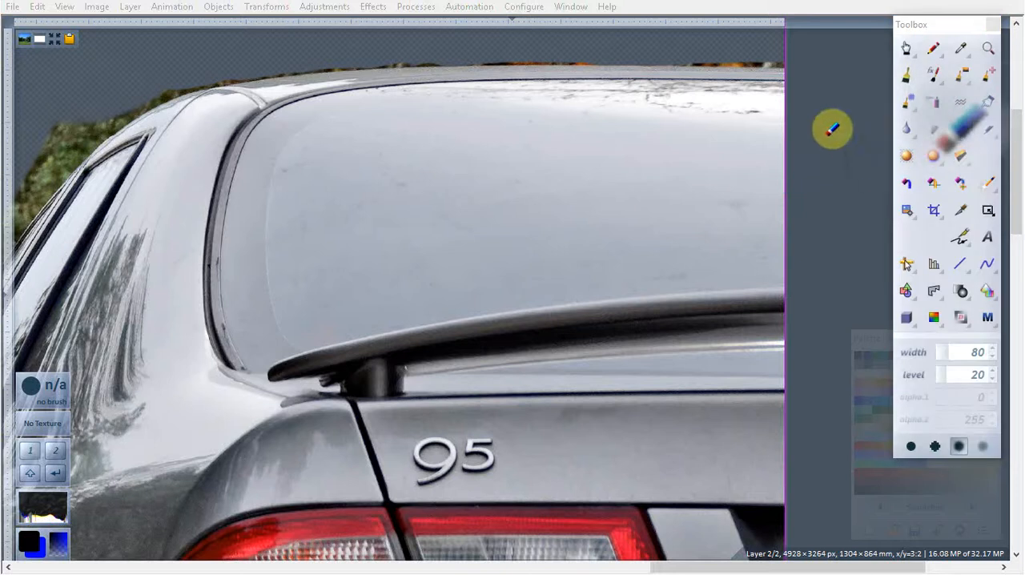
Step: Set the Eraser's width to 37 and erase the tree remnants along the roof and beside the rear side window's upper corner
{"action": "left_click_drag", "start_coordinate": [771, 69], "coordinate": [775, 58]}
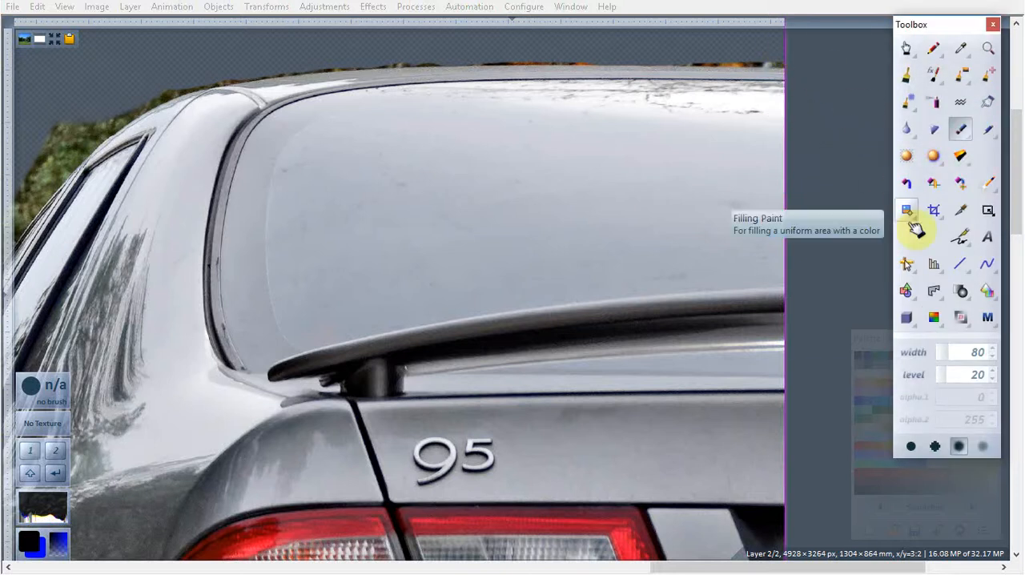
{"action": "left_click", "coordinate": [948, 357]}
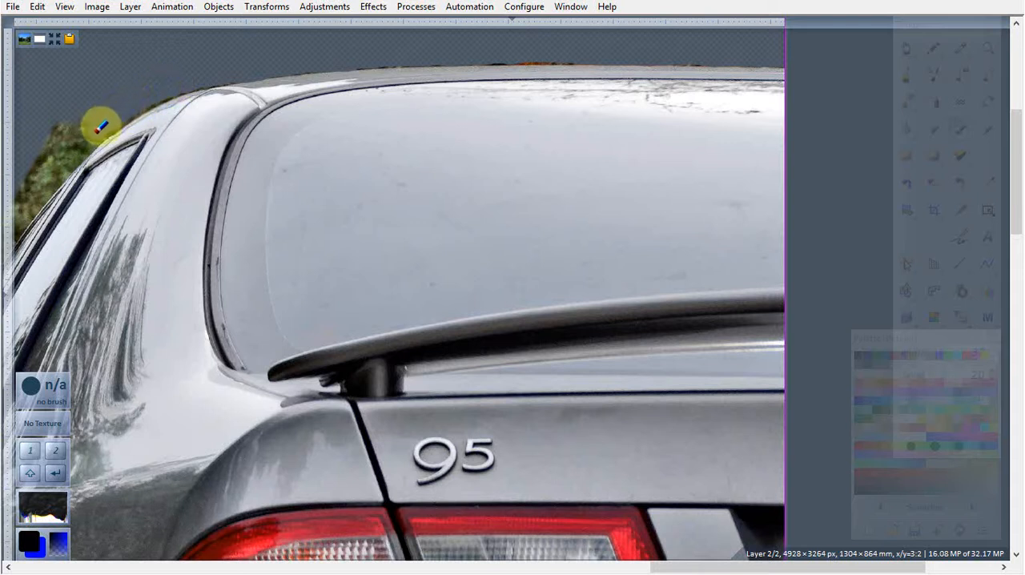
{"action": "mouse_move", "coordinate": [79, 144]}
{"action": "left_mouse_down"}
{"action": "mouse_move", "coordinate": [48, 179]}
{"action": "mouse_move", "coordinate": [32, 177]}
{"action": "mouse_move", "coordinate": [69, 126]}
{"action": "mouse_move", "coordinate": [87, 119]}
{"action": "mouse_move", "coordinate": [46, 165]}
{"action": "mouse_move", "coordinate": [73, 96]}
{"action": "left_mouse_up"}
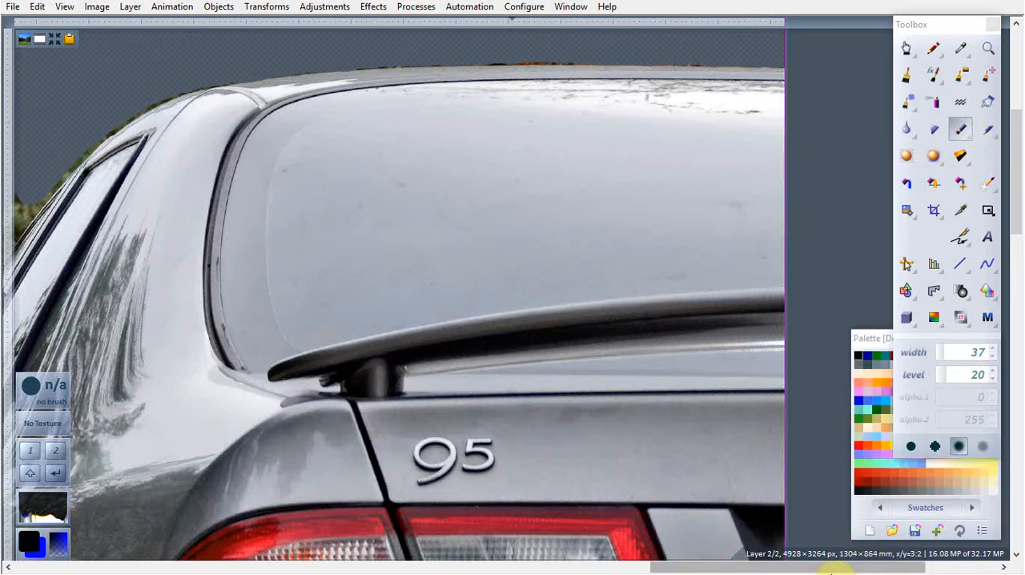
Step: Set the Eraser's width to 57 and erase the trees along the side windows from the roof curve down to the mirror
{"action": "left_click_drag", "start_coordinate": [833, 571], "coordinate": [724, 572]}
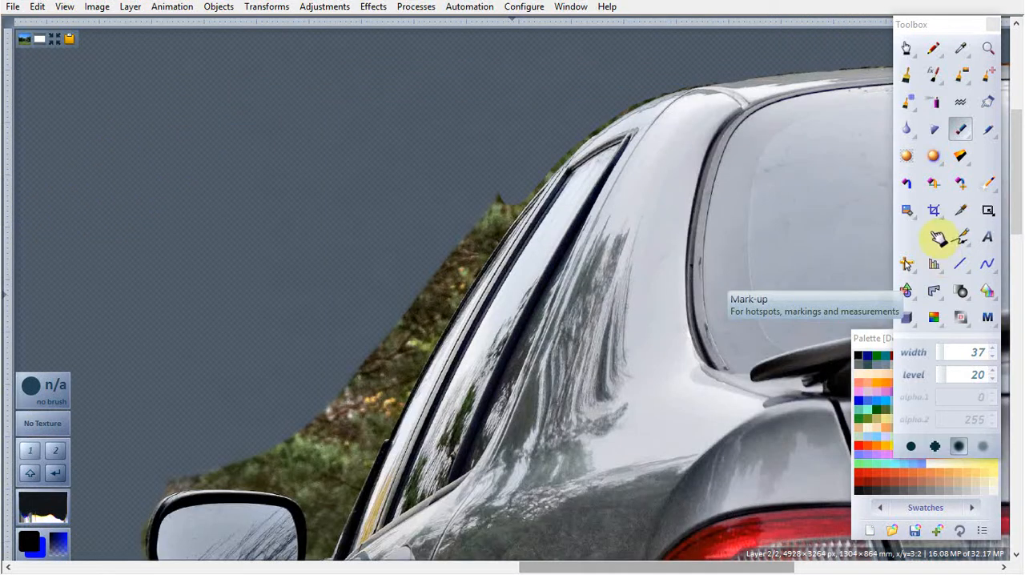
{"action": "left_click", "coordinate": [948, 355]}
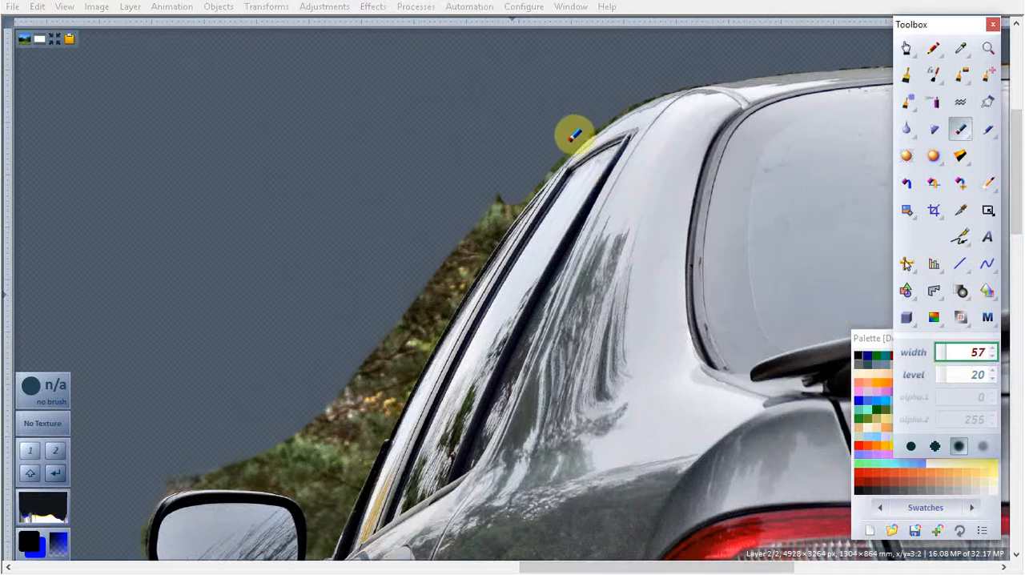
{"action": "mouse_move", "coordinate": [544, 162]}
{"action": "left_mouse_down"}
{"action": "mouse_move", "coordinate": [447, 285]}
{"action": "mouse_move", "coordinate": [488, 177]}
{"action": "mouse_move", "coordinate": [457, 247]}
{"action": "mouse_move", "coordinate": [311, 439]}
{"action": "mouse_move", "coordinate": [334, 430]}
{"action": "mouse_move", "coordinate": [409, 333]}
{"action": "mouse_move", "coordinate": [347, 374]}
{"action": "mouse_move", "coordinate": [355, 363]}
{"action": "mouse_move", "coordinate": [452, 288]}
{"action": "mouse_move", "coordinate": [537, 165]}
{"action": "left_mouse_up"}
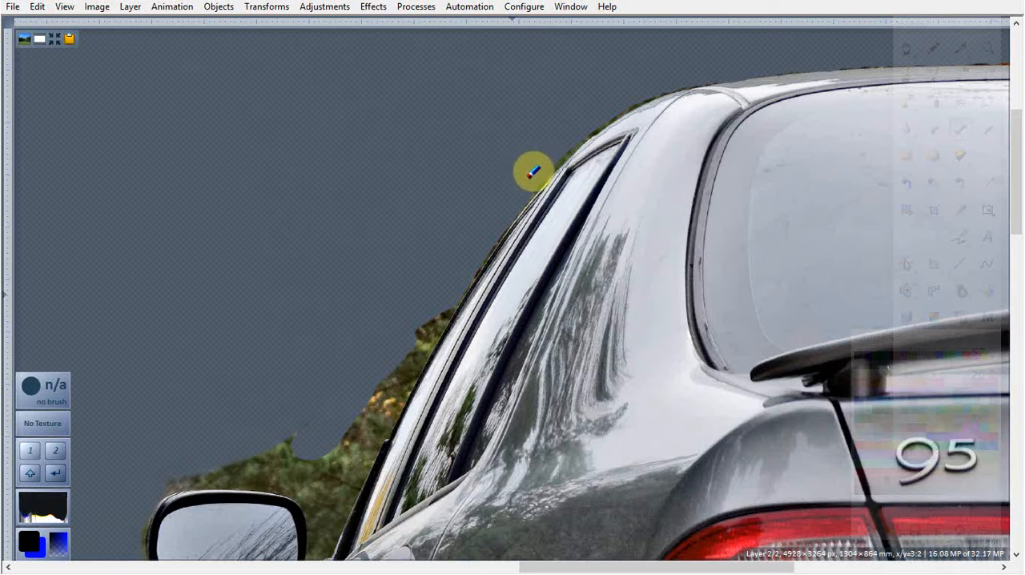
{"action": "mouse_move", "coordinate": [532, 173]}
{"action": "left_mouse_down"}
{"action": "mouse_move", "coordinate": [550, 135]}
{"action": "mouse_move", "coordinate": [555, 142]}
{"action": "left_mouse_up"}
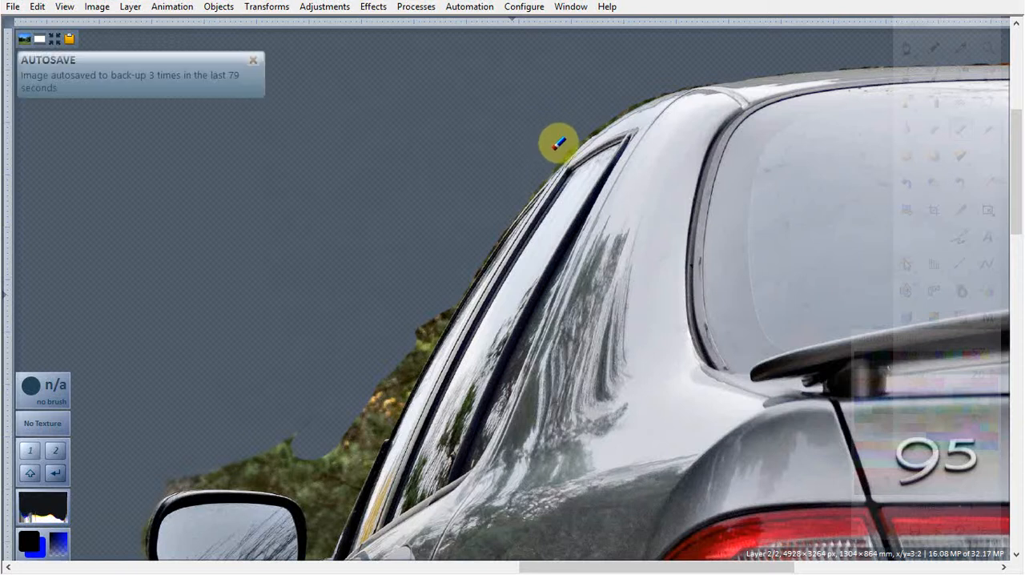
{"action": "mouse_move", "coordinate": [553, 151]}
{"action": "left_mouse_down"}
{"action": "mouse_move", "coordinate": [559, 129]}
{"action": "mouse_move", "coordinate": [572, 134]}
{"action": "mouse_move", "coordinate": [592, 113]}
{"action": "left_mouse_up"}
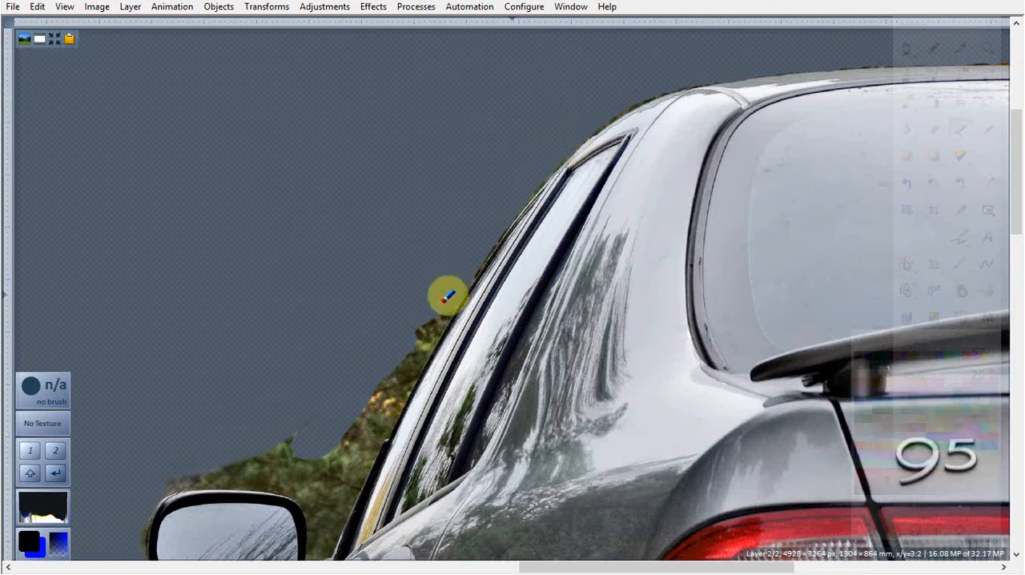
{"action": "mouse_move", "coordinate": [439, 310]}
{"action": "left_mouse_down"}
{"action": "mouse_move", "coordinate": [366, 448]}
{"action": "mouse_move", "coordinate": [396, 368]}
{"action": "mouse_move", "coordinate": [372, 405]}
{"action": "mouse_move", "coordinate": [313, 433]}
{"action": "mouse_move", "coordinate": [314, 423]}
{"action": "mouse_move", "coordinate": [324, 416]}
{"action": "mouse_move", "coordinate": [362, 450]}
{"action": "mouse_move", "coordinate": [330, 524]}
{"action": "mouse_move", "coordinate": [321, 458]}
{"action": "mouse_move", "coordinate": [334, 454]}
{"action": "mouse_move", "coordinate": [285, 437]}
{"action": "mouse_move", "coordinate": [309, 482]}
{"action": "mouse_move", "coordinate": [277, 469]}
{"action": "mouse_move", "coordinate": [175, 473]}
{"action": "mouse_move", "coordinate": [181, 460]}
{"action": "mouse_move", "coordinate": [284, 453]}
{"action": "left_mouse_up"}
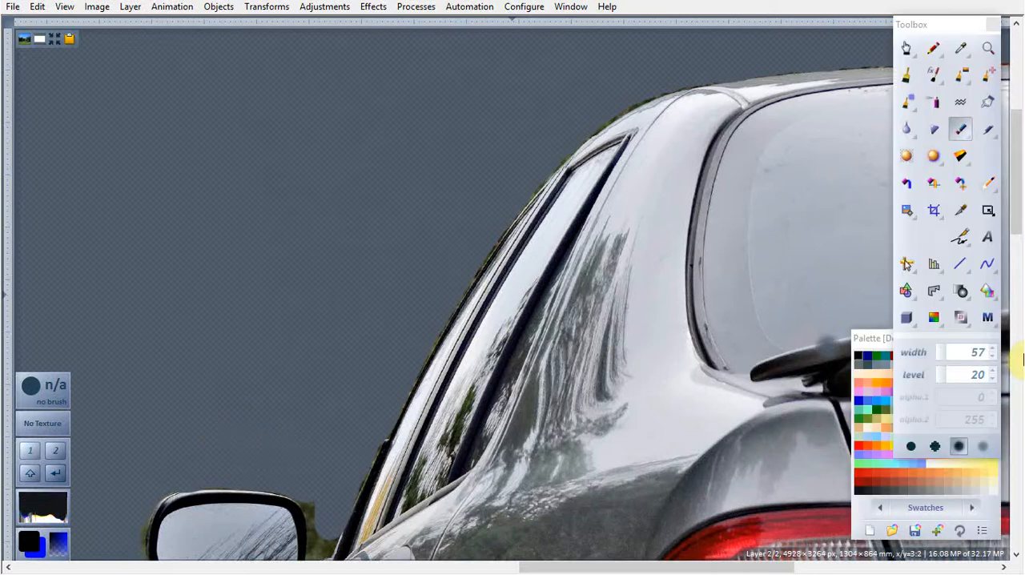
Step: Erase the trees between the mirror and window pillar with the round-tip Eraser, then clean the mirror's outer edge at width 16
{"action": "left_click", "coordinate": [987, 129]}
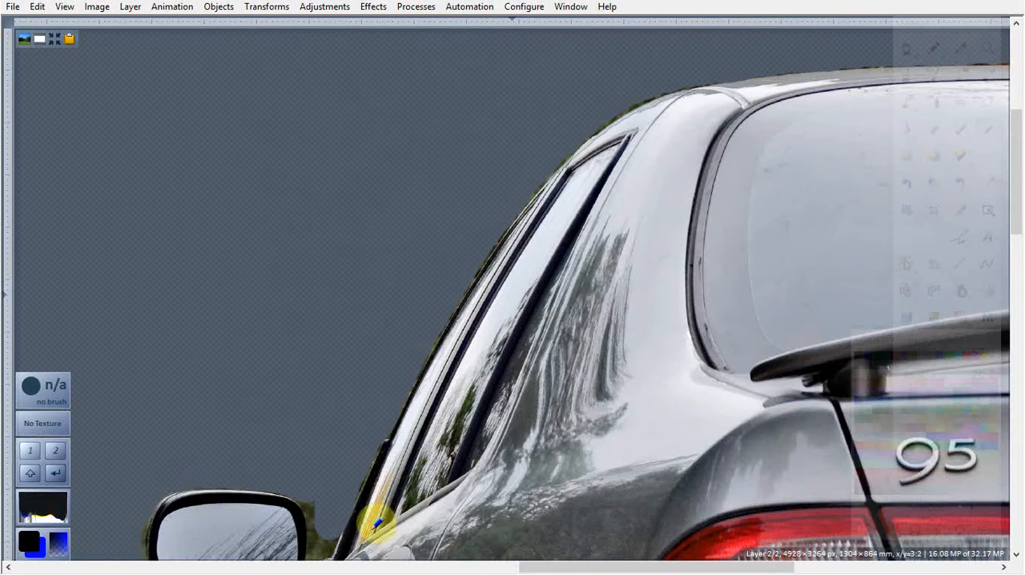
{"action": "left_click_drag", "start_coordinate": [1019, 205], "coordinate": [1021, 254]}
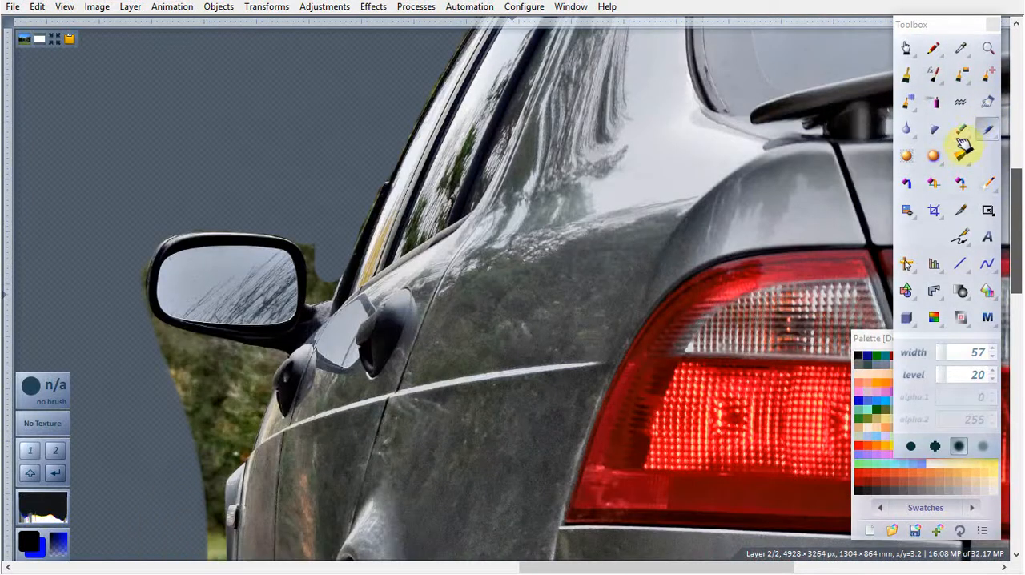
{"action": "left_click", "coordinate": [967, 132]}
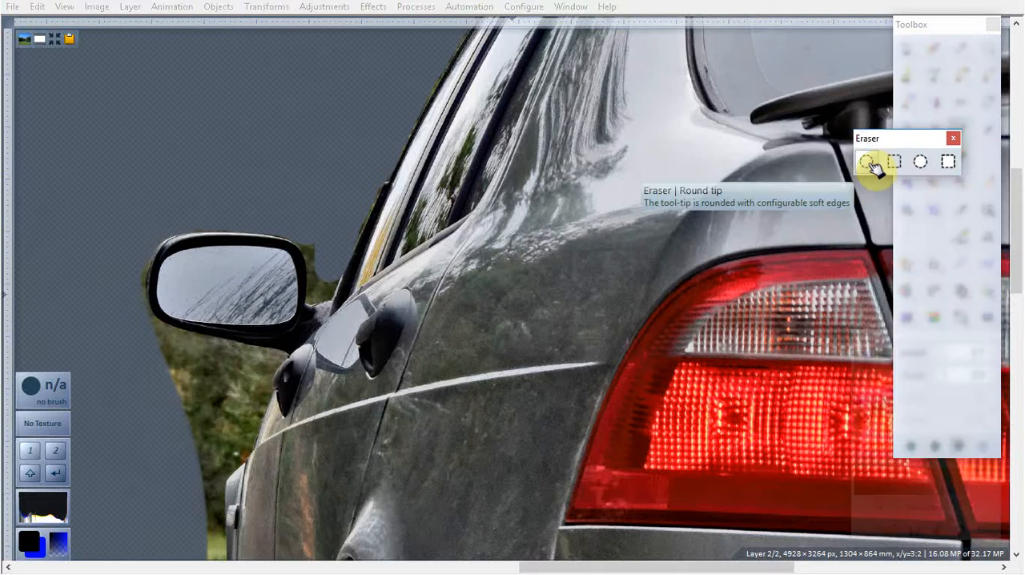
{"action": "left_click", "coordinate": [871, 165]}
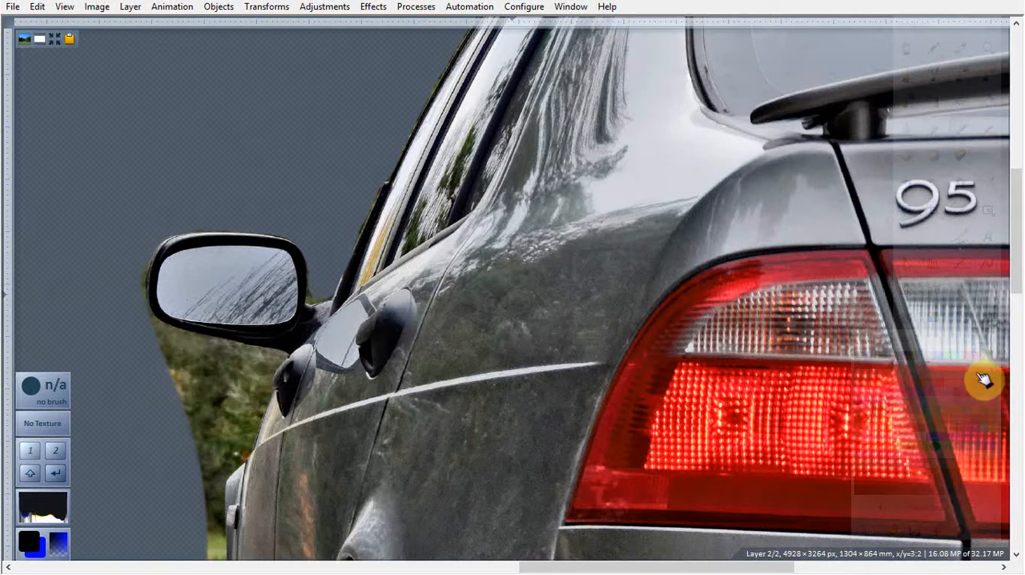
{"action": "mouse_move", "coordinate": [991, 356]}
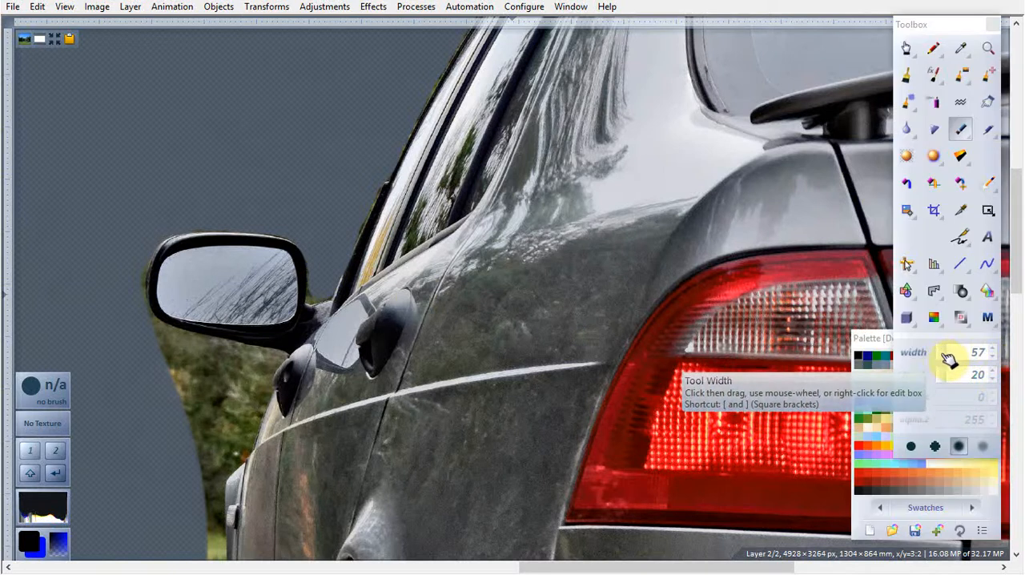
{"action": "left_click_drag", "start_coordinate": [948, 354], "coordinate": [930, 355]}
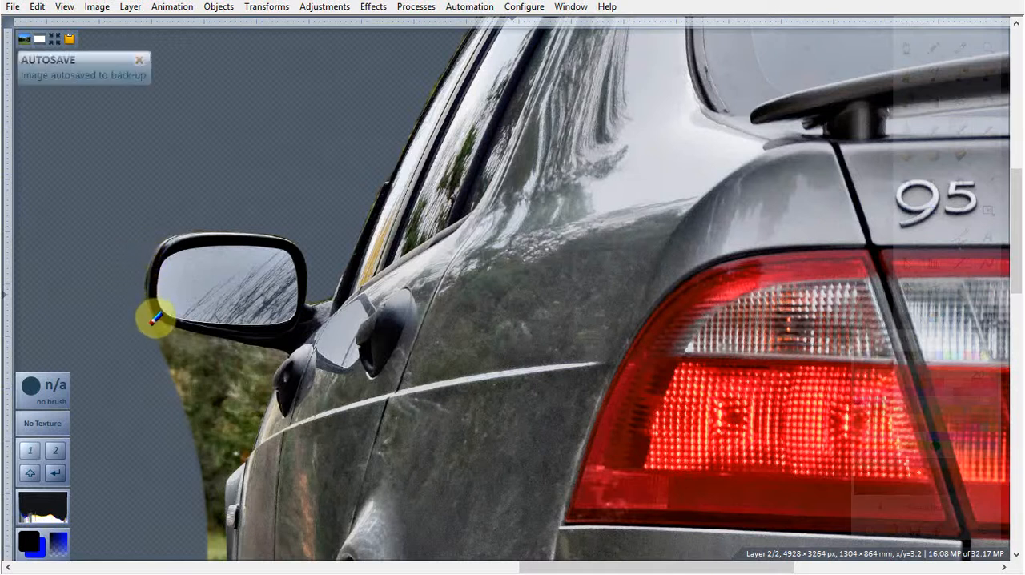
Step: Try Background Erase with a width of 37 on the trees just below the mirror
{"action": "left_click", "coordinate": [917, 157]}
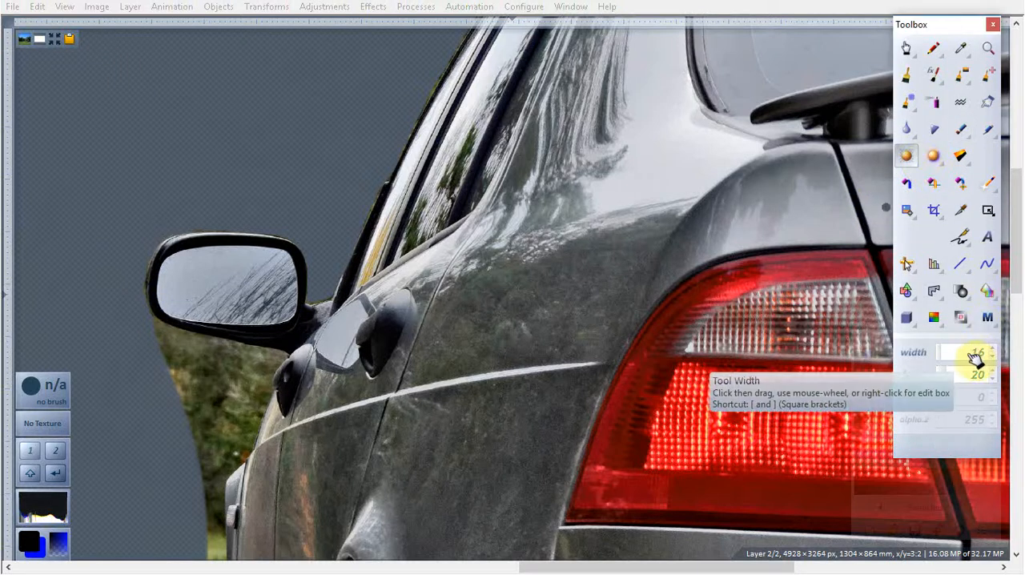
{"action": "left_click", "coordinate": [945, 355]}
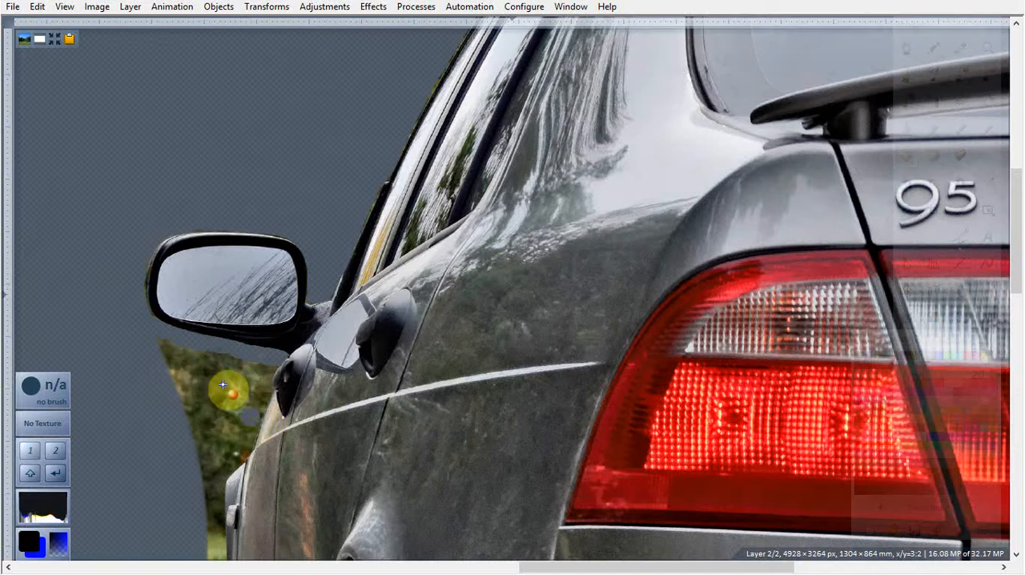
Step: Switch back to the round-tip Eraser and erase the trees below the mirror down along the car's side
{"action": "mouse_move", "coordinate": [944, 248]}
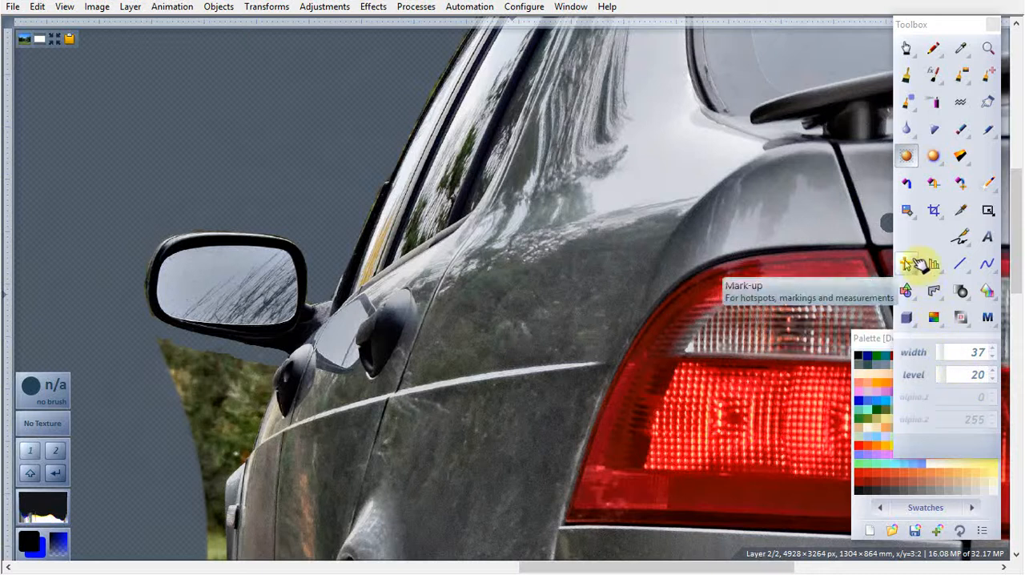
{"action": "left_click", "coordinate": [958, 131]}
{"action": "left_click", "coordinate": [875, 160]}
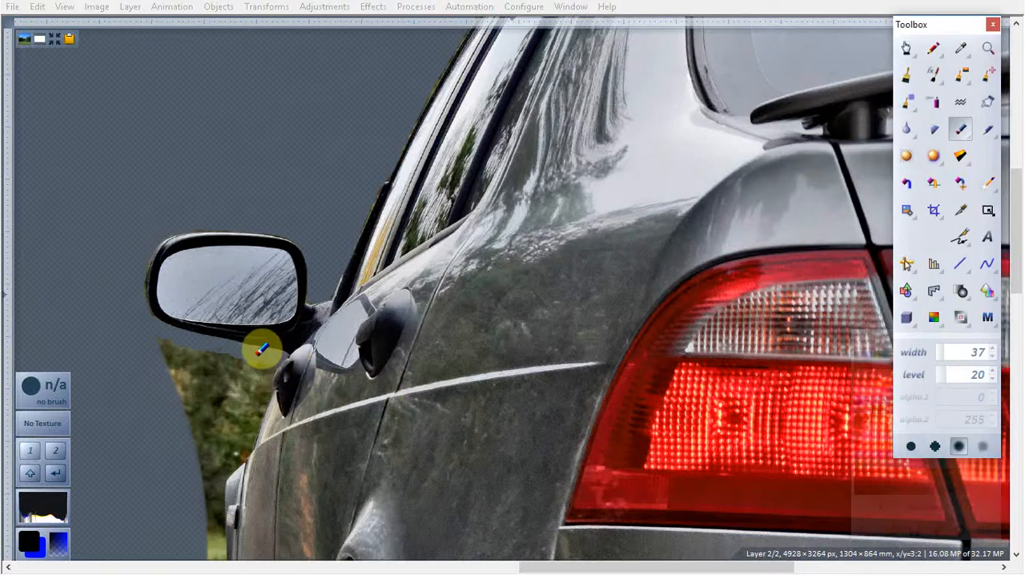
{"action": "left_click_drag", "start_coordinate": [258, 355], "coordinate": [160, 334]}
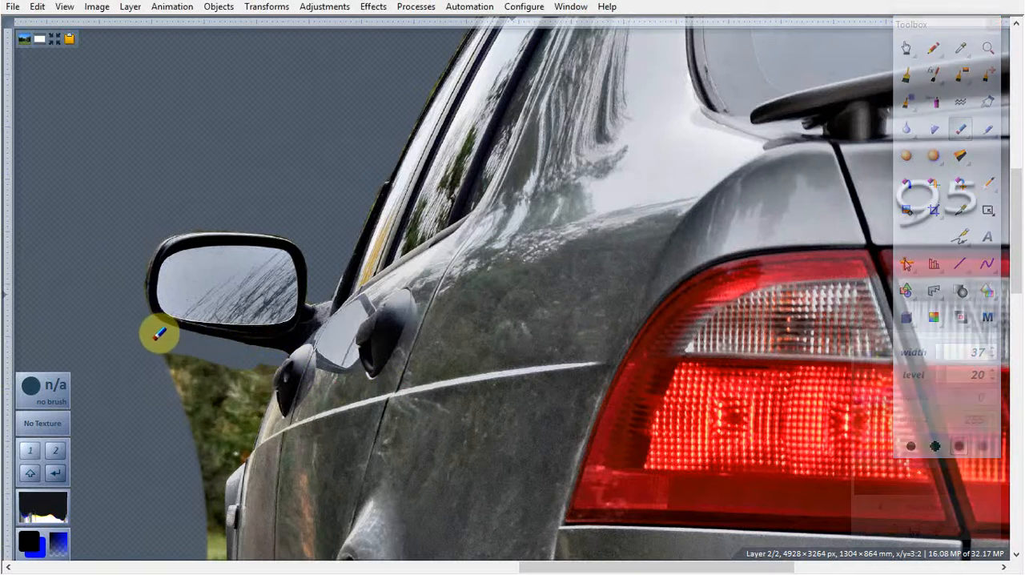
{"action": "left_click_drag", "start_coordinate": [195, 402], "coordinate": [173, 345]}
{"action": "mouse_move", "coordinate": [205, 392]}
{"action": "left_mouse_down"}
{"action": "mouse_move", "coordinate": [183, 347]}
{"action": "mouse_move", "coordinate": [206, 361]}
{"action": "mouse_move", "coordinate": [215, 400]}
{"action": "mouse_move", "coordinate": [217, 366]}
{"action": "mouse_move", "coordinate": [235, 388]}
{"action": "mouse_move", "coordinate": [232, 360]}
{"action": "mouse_move", "coordinate": [247, 394]}
{"action": "mouse_move", "coordinate": [247, 373]}
{"action": "mouse_move", "coordinate": [261, 366]}
{"action": "left_mouse_up"}
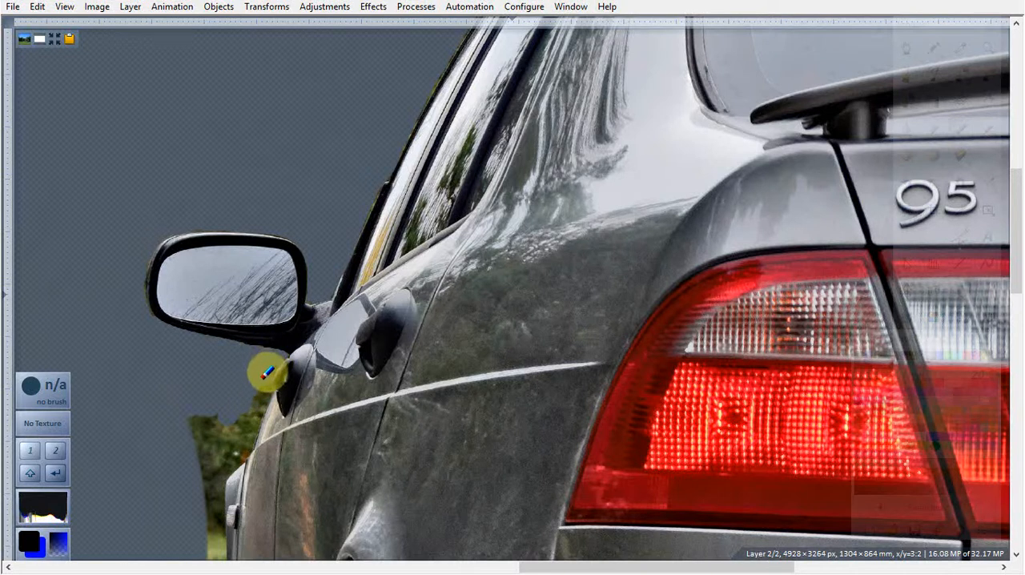
{"action": "mouse_move", "coordinate": [257, 398]}
{"action": "left_mouse_down"}
{"action": "mouse_move", "coordinate": [245, 419]}
{"action": "mouse_move", "coordinate": [187, 412]}
{"action": "mouse_move", "coordinate": [208, 426]}
{"action": "mouse_move", "coordinate": [243, 428]}
{"action": "mouse_move", "coordinate": [245, 441]}
{"action": "mouse_move", "coordinate": [193, 434]}
{"action": "mouse_move", "coordinate": [217, 485]}
{"action": "mouse_move", "coordinate": [212, 554]}
{"action": "mouse_move", "coordinate": [213, 450]}
{"action": "mouse_move", "coordinate": [222, 451]}
{"action": "mouse_move", "coordinate": [217, 481]}
{"action": "mouse_move", "coordinate": [222, 453]}
{"action": "mouse_move", "coordinate": [233, 451]}
{"action": "mouse_move", "coordinate": [226, 462]}
{"action": "mouse_move", "coordinate": [238, 452]}
{"action": "mouse_move", "coordinate": [254, 422]}
{"action": "mouse_move", "coordinate": [274, 357]}
{"action": "mouse_move", "coordinate": [270, 380]}
{"action": "left_mouse_up"}
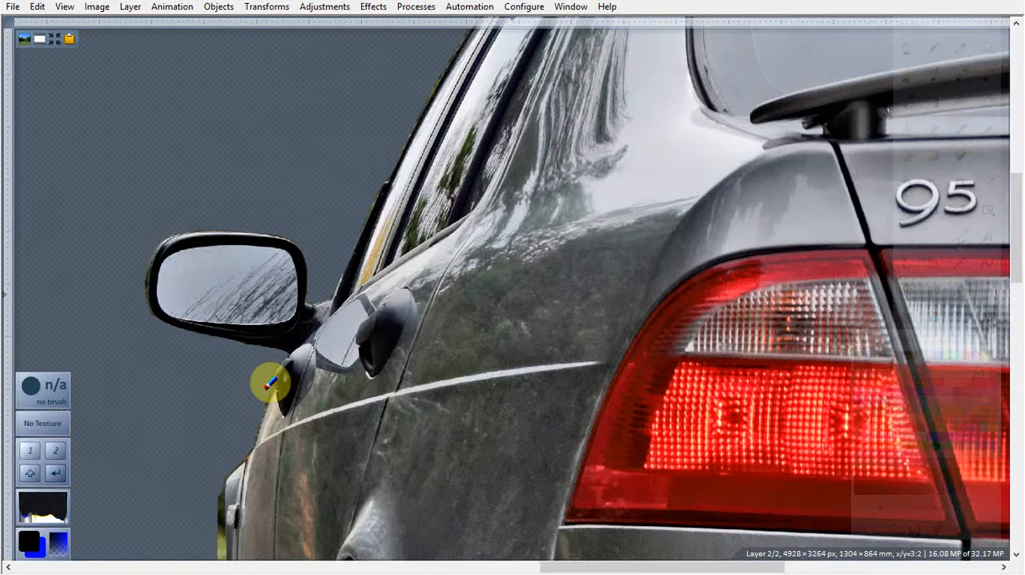
Step: Erase the tree fringe along the body edge from the door handle down to the front fender
{"action": "scroll", "coordinate": [472, 561], "scroll_direction": "up", "scroll_amount": 2}
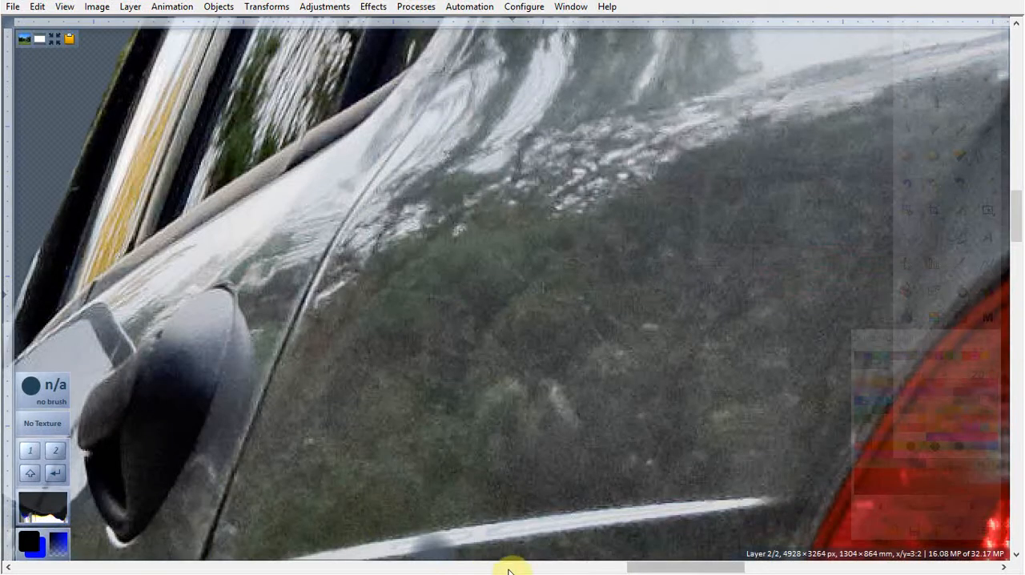
{"action": "left_click_drag", "start_coordinate": [663, 570], "coordinate": [591, 569]}
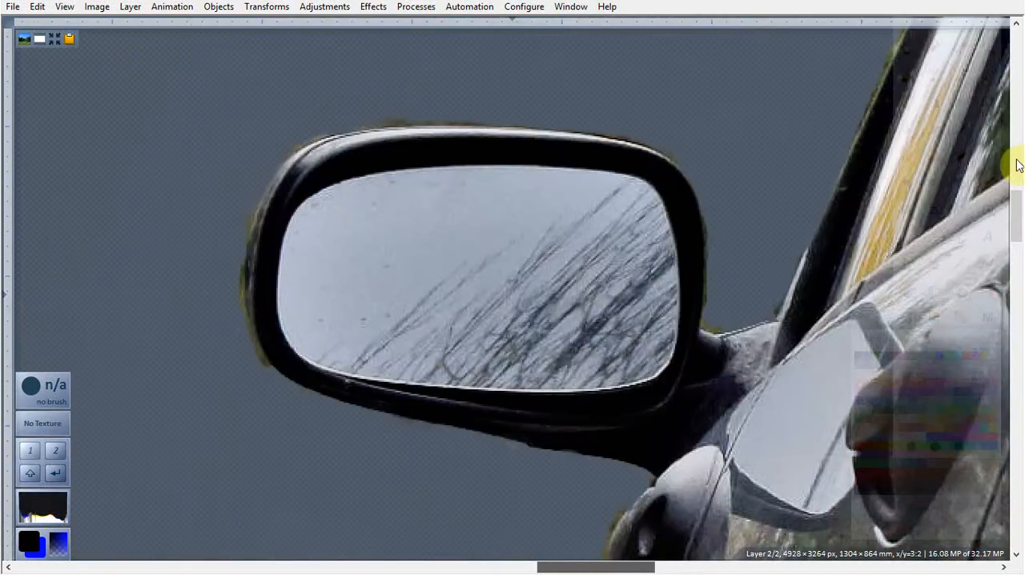
{"action": "left_click_drag", "start_coordinate": [1018, 234], "coordinate": [1017, 248]}
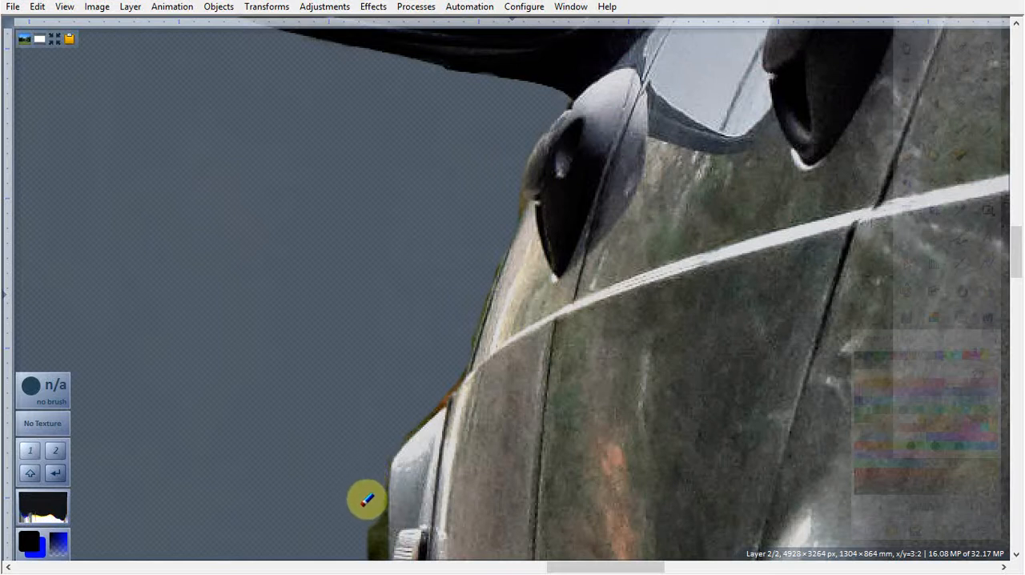
Step: Erase the grass and road strip beside the front fender, down past the end of the side trim
{"action": "left_click", "coordinate": [360, 566]}
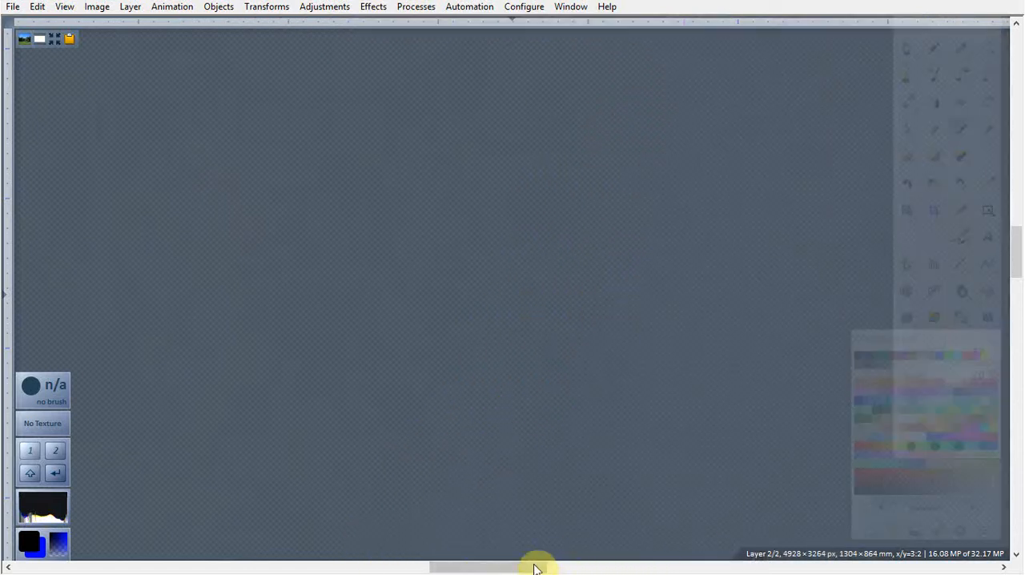
{"action": "left_click_drag", "start_coordinate": [508, 569], "coordinate": [530, 570]}
{"action": "left_click_drag", "start_coordinate": [645, 570], "coordinate": [626, 573]}
{"action": "left_click_drag", "start_coordinate": [1020, 256], "coordinate": [1017, 297]}
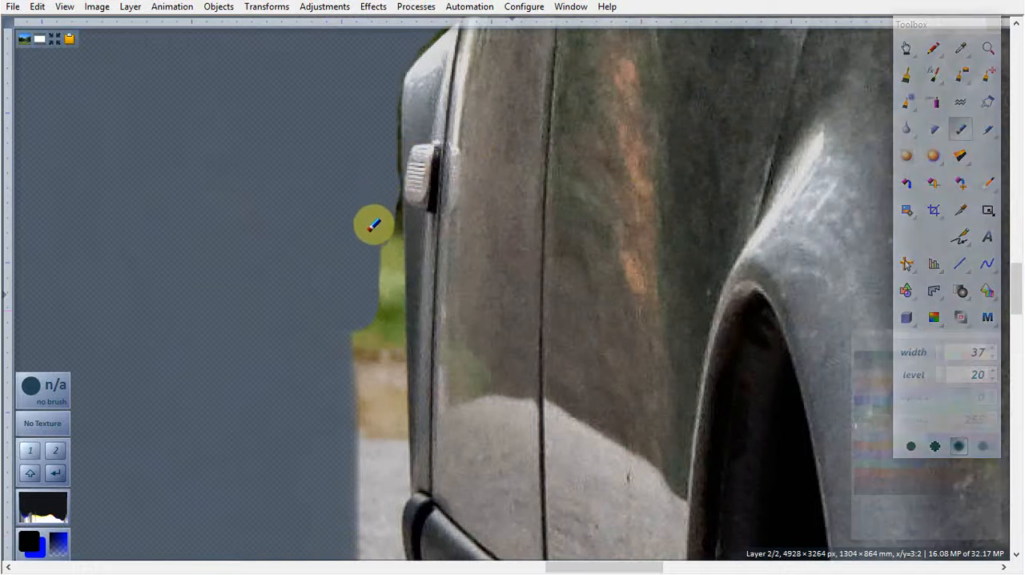
{"action": "mouse_move", "coordinate": [371, 279]}
{"action": "left_mouse_down"}
{"action": "mouse_move", "coordinate": [356, 424]}
{"action": "mouse_move", "coordinate": [362, 485]}
{"action": "mouse_move", "coordinate": [383, 425]}
{"action": "mouse_move", "coordinate": [380, 197]}
{"action": "left_mouse_up"}
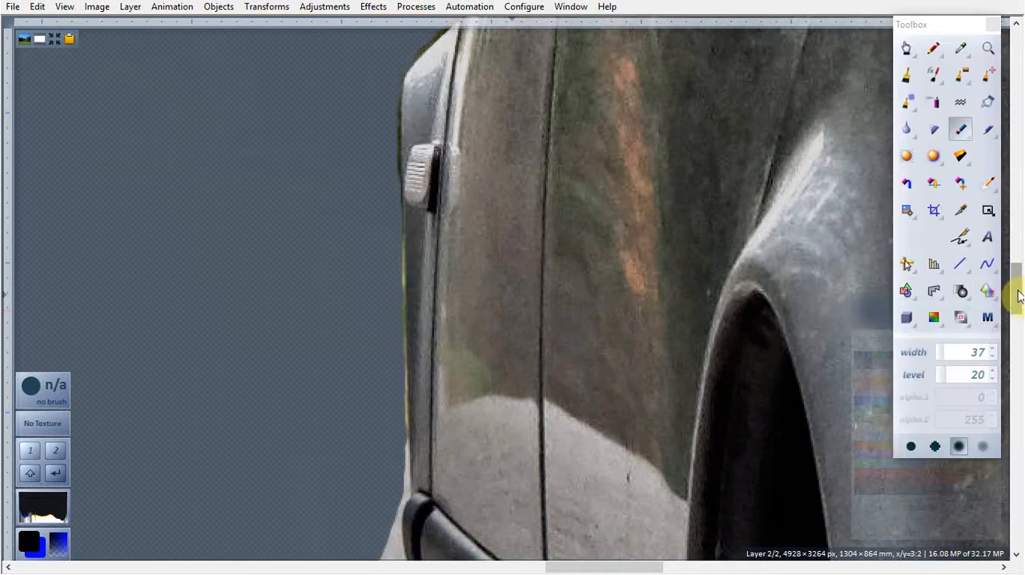
{"action": "scroll", "coordinate": [1015, 288], "scroll_direction": "down", "scroll_amount": 5}
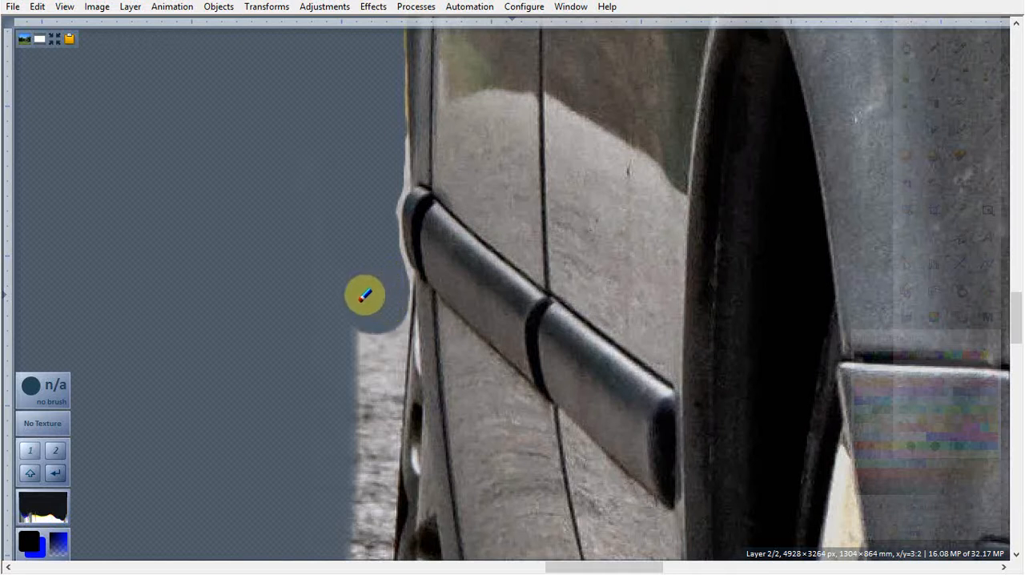
{"action": "mouse_move", "coordinate": [350, 327]}
{"action": "left_mouse_down"}
{"action": "mouse_move", "coordinate": [347, 557]}
{"action": "mouse_move", "coordinate": [359, 544]}
{"action": "mouse_move", "coordinate": [364, 300]}
{"action": "mouse_move", "coordinate": [378, 359]}
{"action": "mouse_move", "coordinate": [371, 556]}
{"action": "mouse_move", "coordinate": [375, 429]}
{"action": "left_mouse_up"}
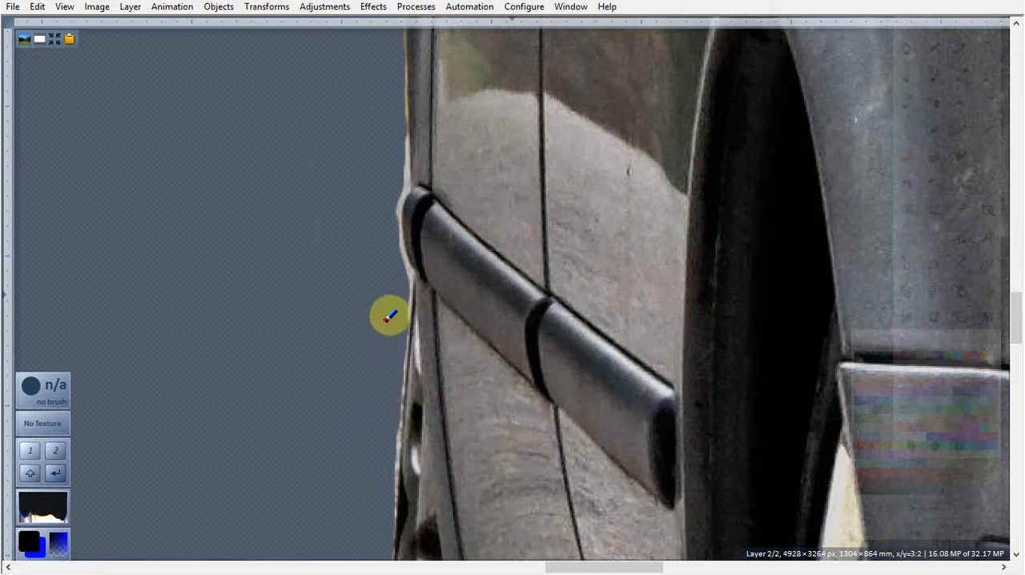
Step: Erase the road strip along the outer edge of the front wheel, down to its lower part
{"action": "mouse_move", "coordinate": [1021, 288]}
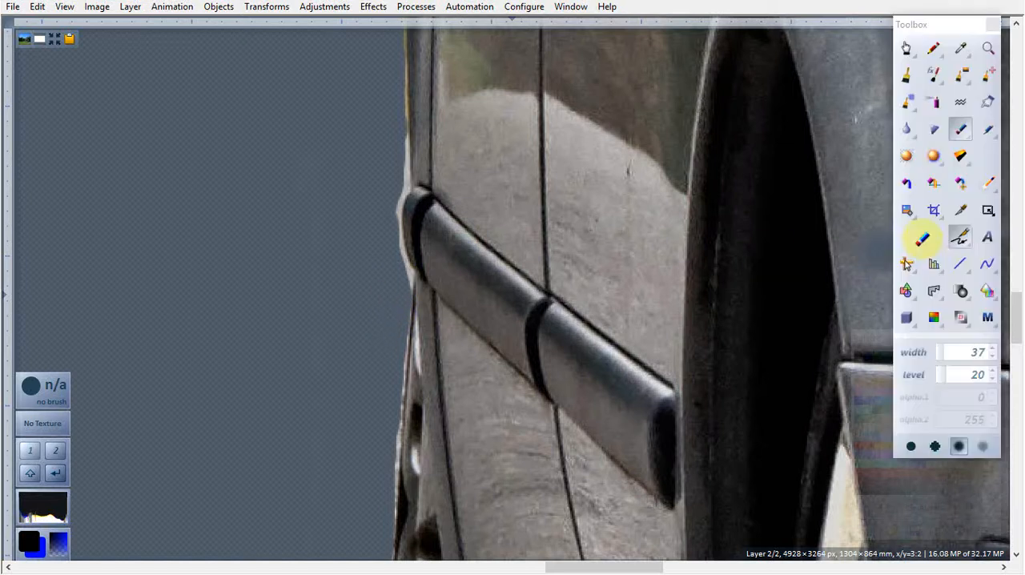
{"action": "left_click_drag", "start_coordinate": [1018, 315], "coordinate": [1017, 344]}
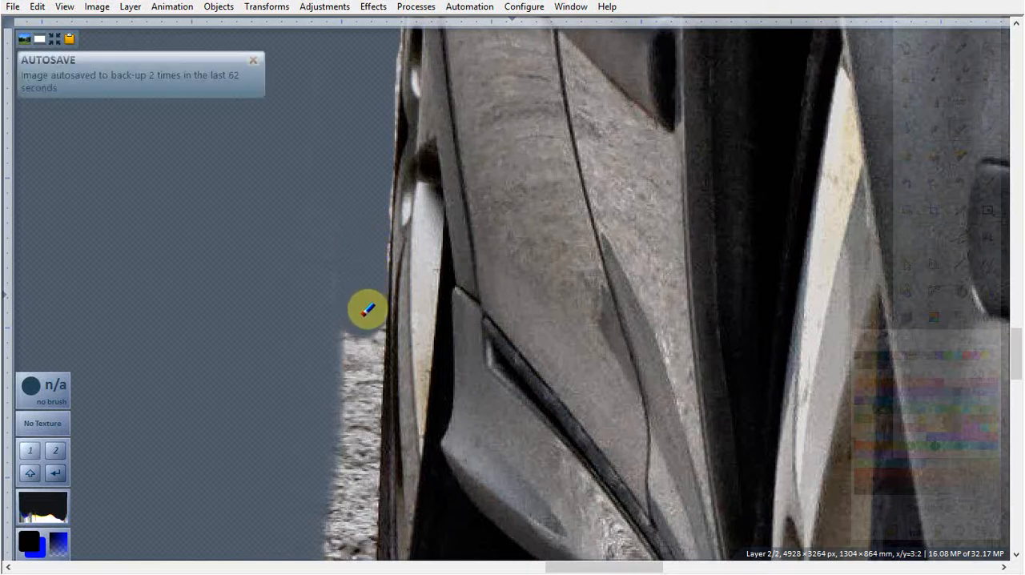
{"action": "mouse_move", "coordinate": [366, 344]}
{"action": "left_mouse_down"}
{"action": "mouse_move", "coordinate": [357, 504]}
{"action": "mouse_move", "coordinate": [363, 454]}
{"action": "left_mouse_up"}
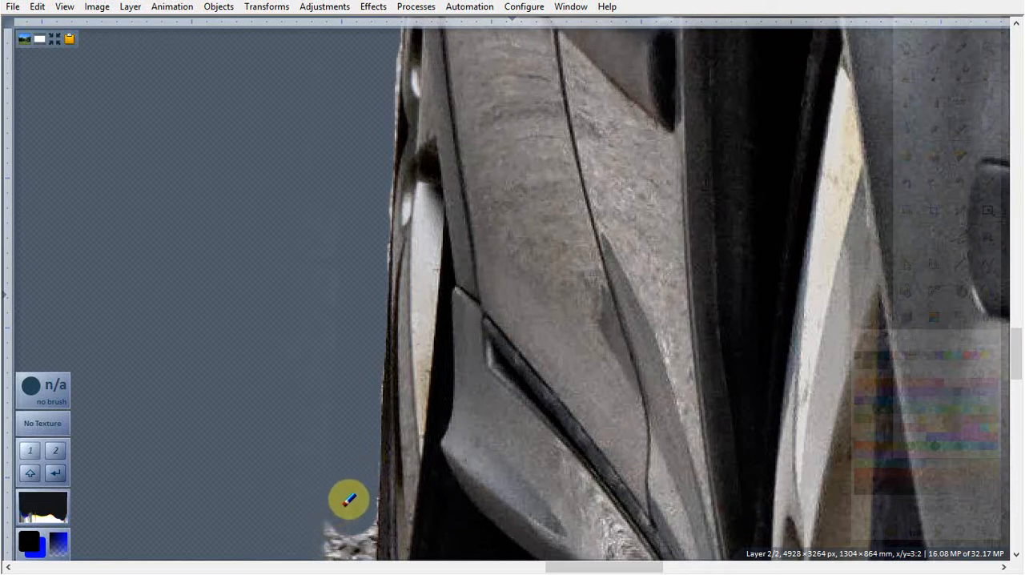
{"action": "mouse_move", "coordinate": [329, 503]}
{"action": "left_mouse_down"}
{"action": "mouse_move", "coordinate": [324, 553]}
{"action": "mouse_move", "coordinate": [344, 525]}
{"action": "left_mouse_up"}
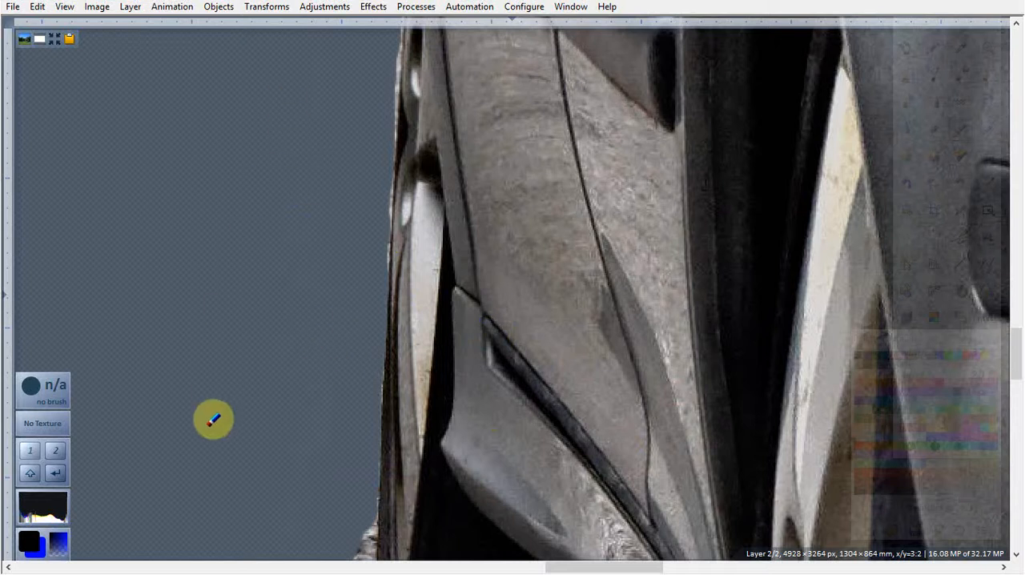
Step: Set the Eraser's brush tip to Anti-aliased and erase the road around the front tyre and below the car's black underside
{"action": "left_click_drag", "start_coordinate": [1019, 336], "coordinate": [1021, 390]}
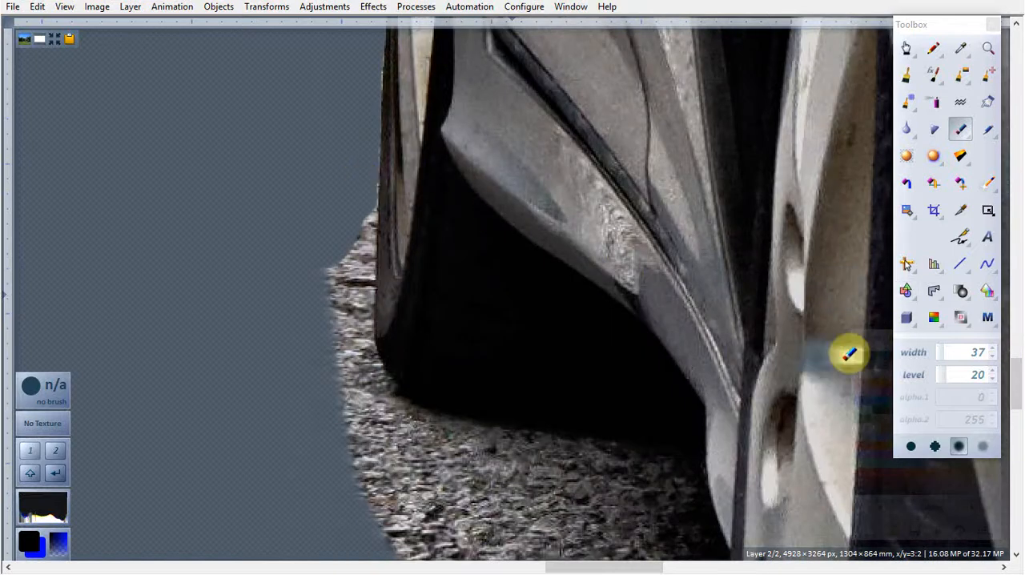
{"action": "left_click", "coordinate": [911, 448]}
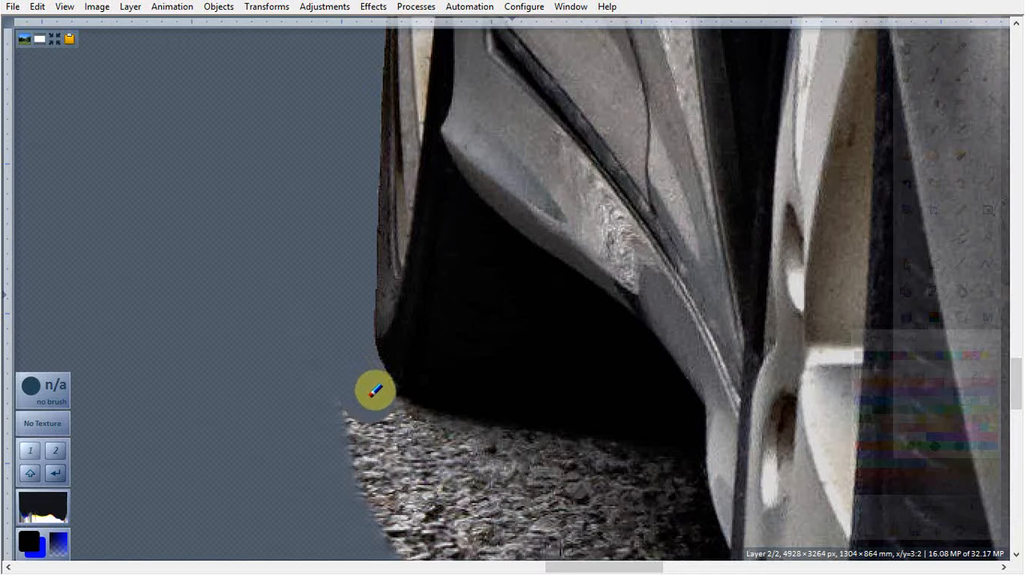
{"action": "left_click_drag", "start_coordinate": [382, 400], "coordinate": [341, 389]}
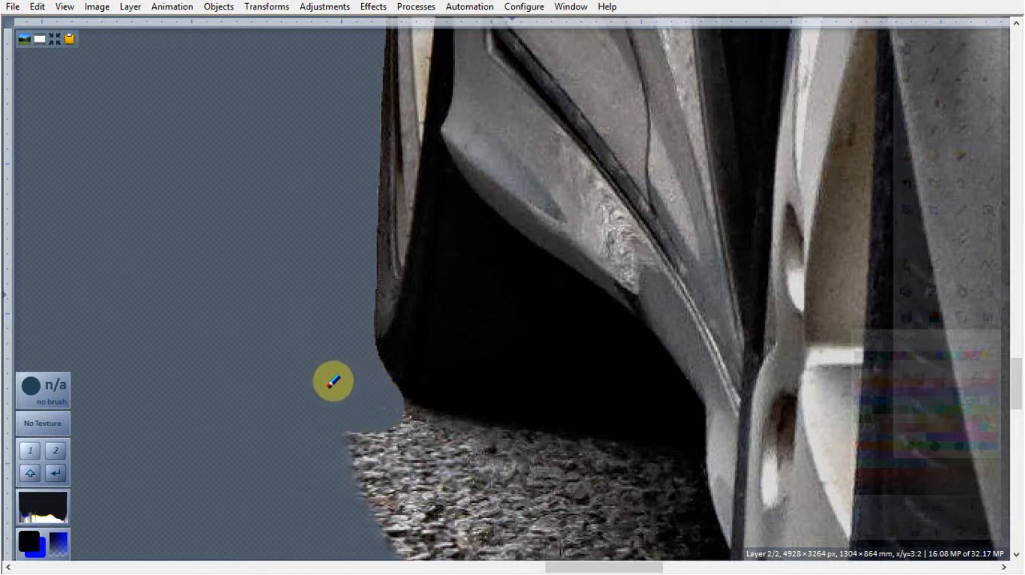
{"action": "mouse_move", "coordinate": [345, 429]}
{"action": "left_mouse_down"}
{"action": "mouse_move", "coordinate": [281, 375]}
{"action": "mouse_move", "coordinate": [367, 467]}
{"action": "mouse_move", "coordinate": [408, 547]}
{"action": "mouse_move", "coordinate": [386, 426]}
{"action": "left_mouse_up"}
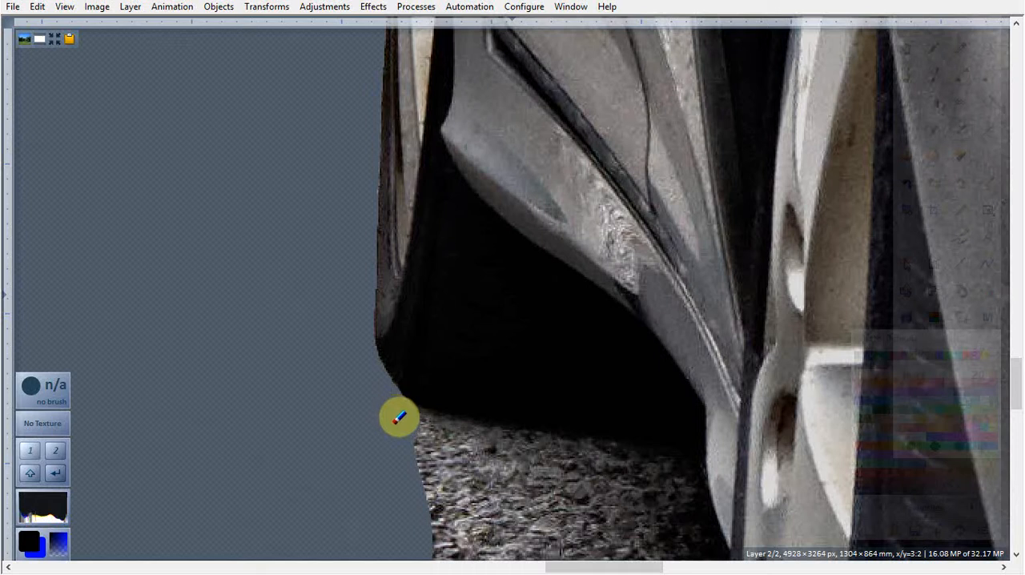
{"action": "mouse_move", "coordinate": [404, 421]}
{"action": "left_mouse_down"}
{"action": "mouse_move", "coordinate": [509, 449]}
{"action": "mouse_move", "coordinate": [582, 458]}
{"action": "mouse_move", "coordinate": [558, 443]}
{"action": "mouse_move", "coordinate": [418, 425]}
{"action": "mouse_move", "coordinate": [682, 465]}
{"action": "mouse_move", "coordinate": [648, 474]}
{"action": "mouse_move", "coordinate": [682, 489]}
{"action": "left_mouse_up"}
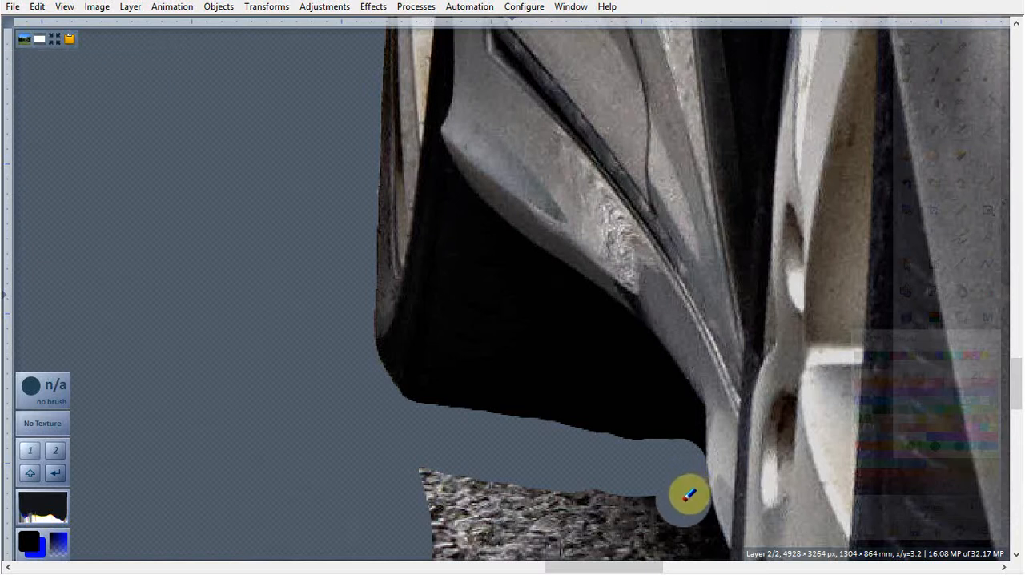
{"action": "mouse_move", "coordinate": [692, 502]}
{"action": "left_mouse_down"}
{"action": "mouse_move", "coordinate": [412, 459]}
{"action": "mouse_move", "coordinate": [432, 559]}
{"action": "mouse_move", "coordinate": [449, 497]}
{"action": "mouse_move", "coordinate": [591, 508]}
{"action": "mouse_move", "coordinate": [668, 528]}
{"action": "mouse_move", "coordinate": [656, 539]}
{"action": "mouse_move", "coordinate": [527, 552]}
{"action": "mouse_move", "coordinate": [409, 540]}
{"action": "left_mouse_up"}
Step: Erase the road patch below the car's black underside, between the front tyre and the outer edge of the rear wheel
{"action": "mouse_move", "coordinate": [1009, 268]}
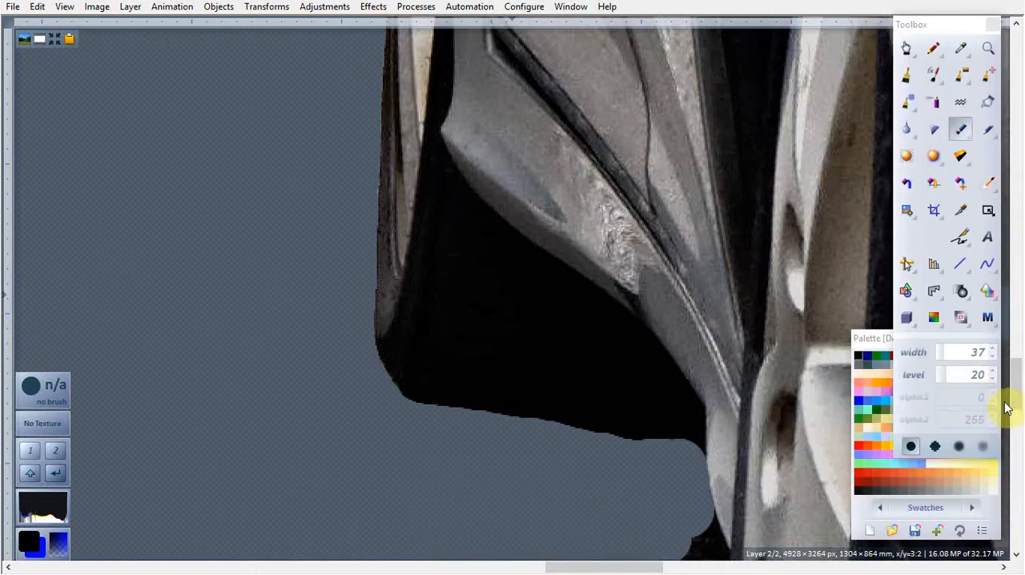
{"action": "left_click_drag", "start_coordinate": [1017, 393], "coordinate": [1019, 417]}
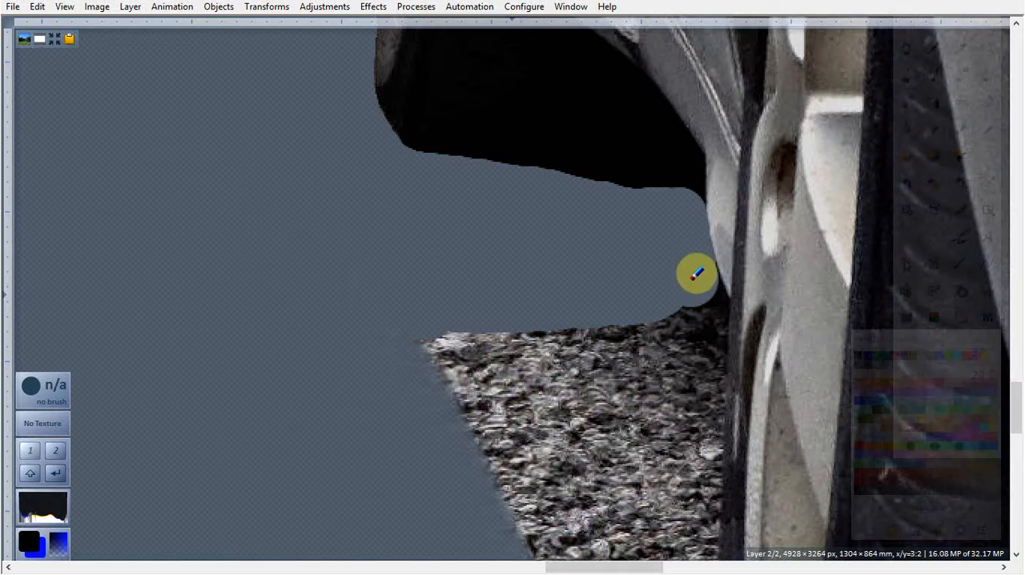
{"action": "mouse_move", "coordinate": [698, 270]}
{"action": "left_mouse_down"}
{"action": "mouse_move", "coordinate": [707, 297]}
{"action": "mouse_move", "coordinate": [699, 532]}
{"action": "mouse_move", "coordinate": [681, 545]}
{"action": "mouse_move", "coordinate": [618, 549]}
{"action": "mouse_move", "coordinate": [490, 508]}
{"action": "mouse_move", "coordinate": [421, 349]}
{"action": "mouse_move", "coordinate": [524, 313]}
{"action": "mouse_move", "coordinate": [646, 304]}
{"action": "mouse_move", "coordinate": [667, 419]}
{"action": "mouse_move", "coordinate": [627, 545]}
{"action": "mouse_move", "coordinate": [515, 489]}
{"action": "mouse_move", "coordinate": [439, 328]}
{"action": "mouse_move", "coordinate": [560, 328]}
{"action": "mouse_move", "coordinate": [643, 360]}
{"action": "mouse_move", "coordinate": [620, 526]}
{"action": "mouse_move", "coordinate": [555, 499]}
{"action": "mouse_move", "coordinate": [482, 343]}
{"action": "mouse_move", "coordinate": [571, 351]}
{"action": "mouse_move", "coordinate": [602, 467]}
{"action": "mouse_move", "coordinate": [535, 362]}
{"action": "mouse_move", "coordinate": [530, 406]}
{"action": "left_mouse_up"}
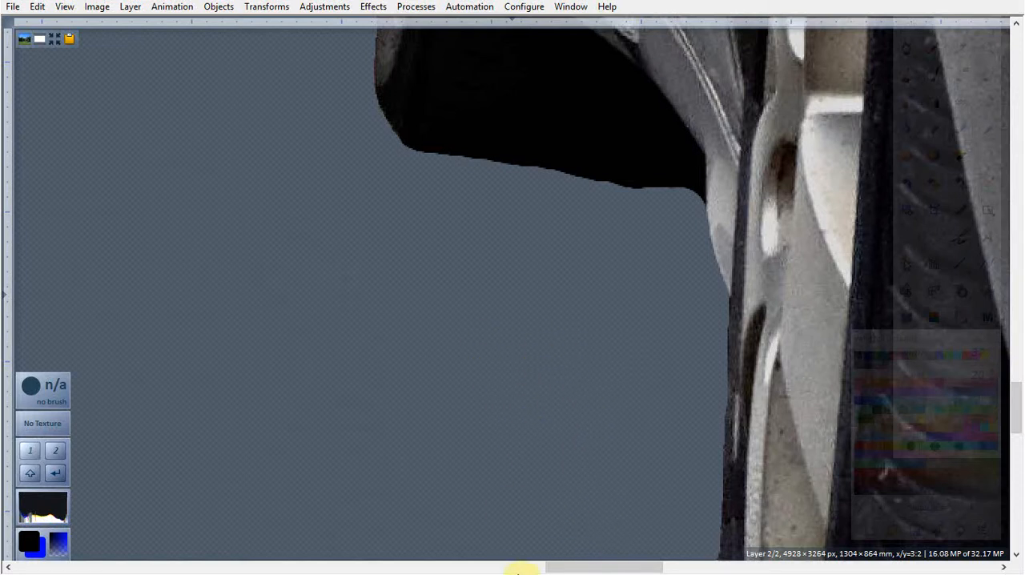
Step: Erase the road strip along the rear tyre's outer edge down to its lower corner, undoing and redoing inaccurate strokes
{"action": "left_click_drag", "start_coordinate": [571, 571], "coordinate": [619, 570]}
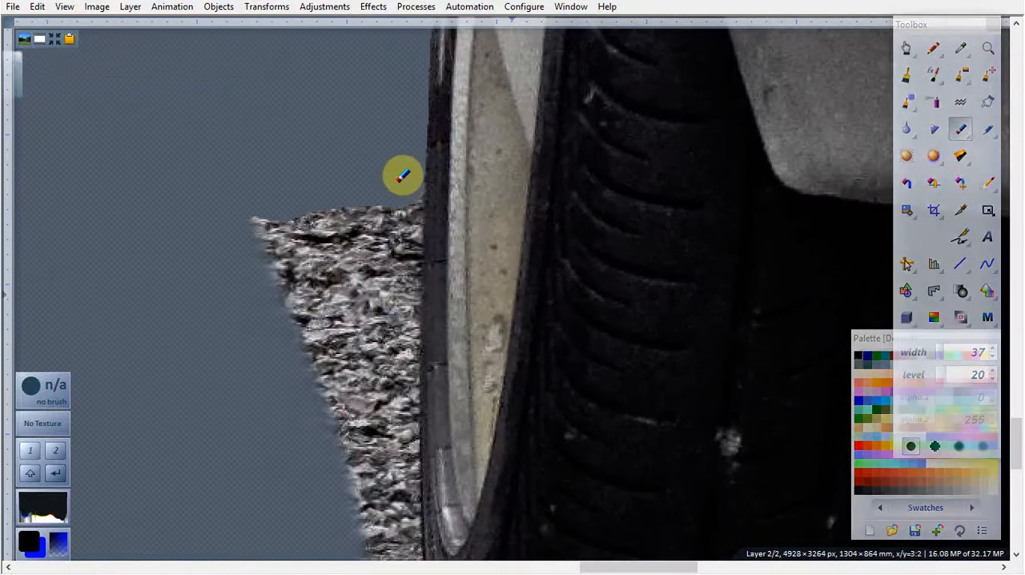
{"action": "left_click_drag", "start_coordinate": [401, 189], "coordinate": [403, 223]}
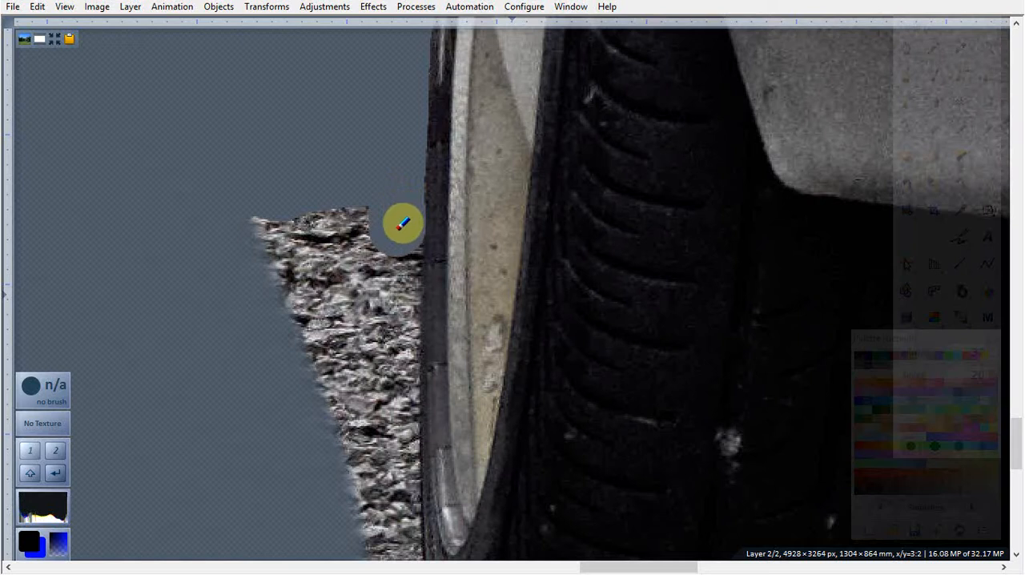
{"action": "key", "text": "ctrl+z"}
{"action": "left_click_drag", "start_coordinate": [402, 217], "coordinate": [398, 248]}
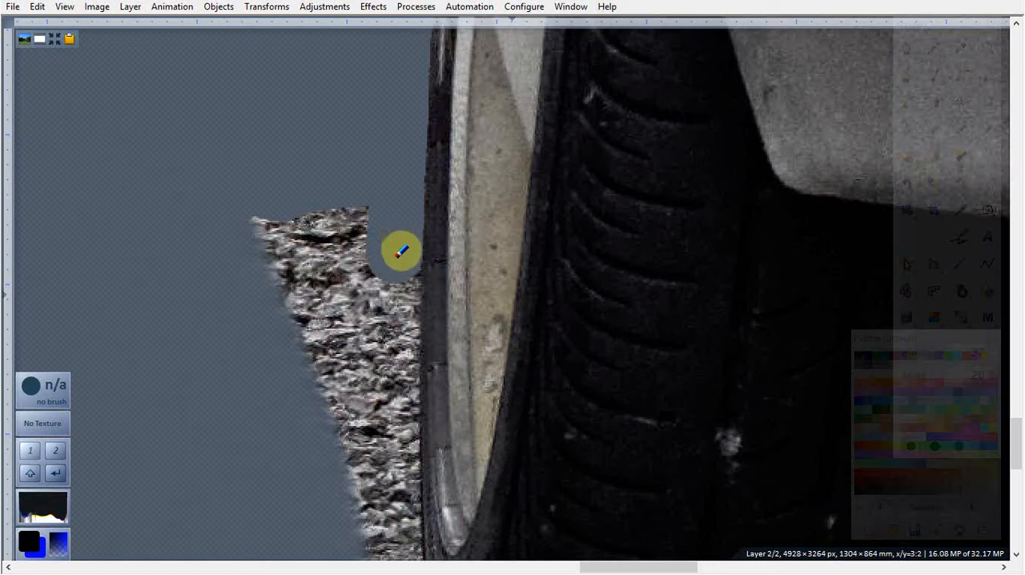
{"action": "left_click", "coordinate": [397, 256]}
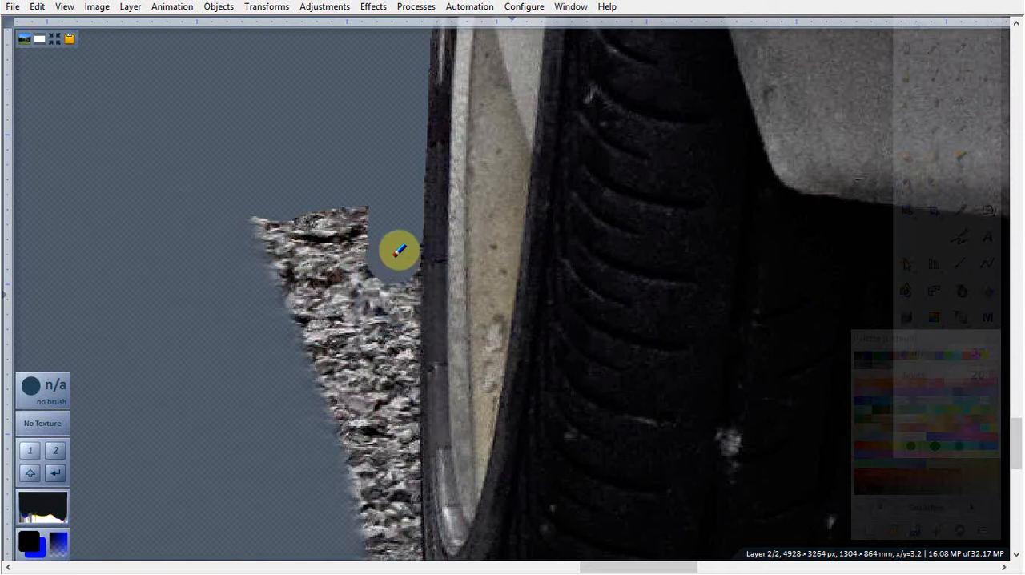
{"action": "mouse_move", "coordinate": [400, 241]}
{"action": "left_mouse_down"}
{"action": "mouse_move", "coordinate": [313, 398]}
{"action": "mouse_move", "coordinate": [309, 307]}
{"action": "mouse_move", "coordinate": [262, 229]}
{"action": "mouse_move", "coordinate": [293, 207]}
{"action": "mouse_move", "coordinate": [357, 204]}
{"action": "mouse_move", "coordinate": [387, 219]}
{"action": "mouse_move", "coordinate": [341, 267]}
{"action": "mouse_move", "coordinate": [302, 203]}
{"action": "left_mouse_up"}
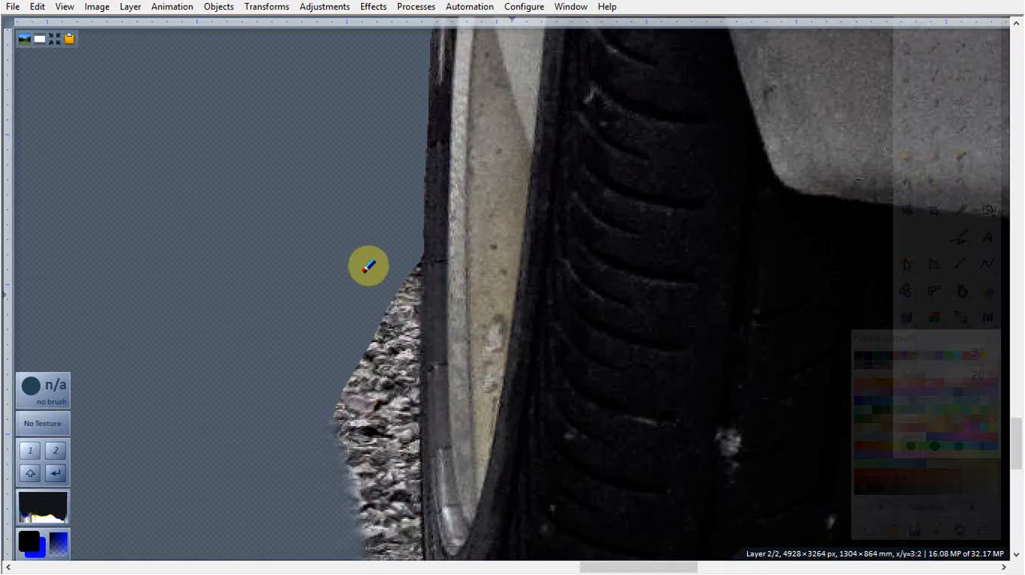
{"action": "key", "text": "ctrl+z"}
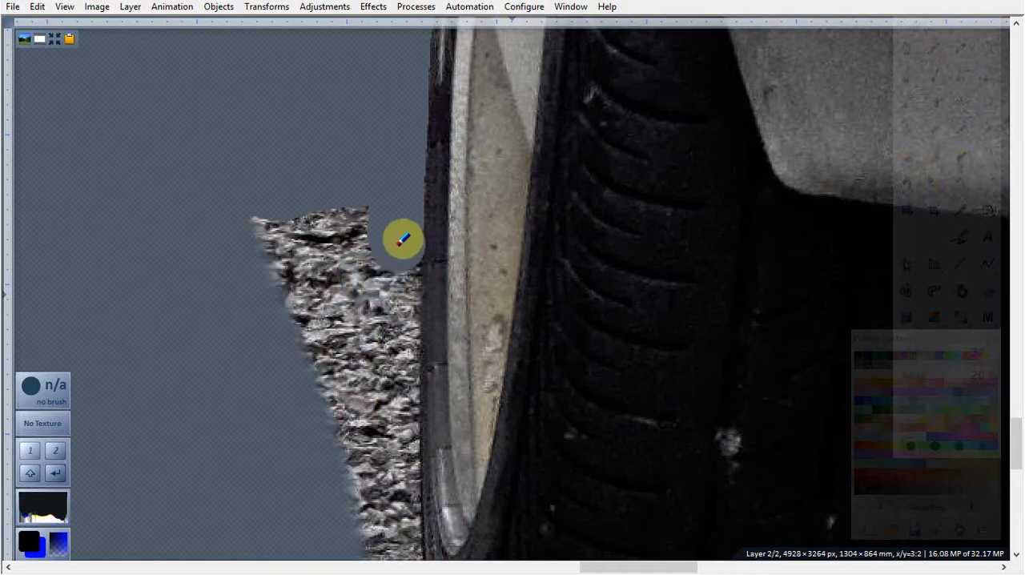
{"action": "left_click_drag", "start_coordinate": [398, 247], "coordinate": [398, 252]}
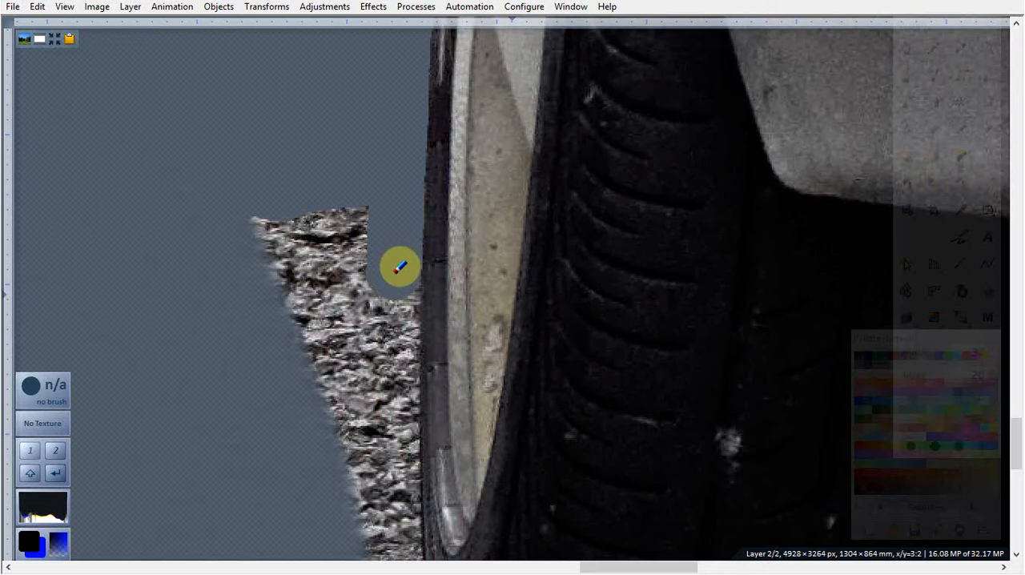
{"action": "mouse_move", "coordinate": [400, 267]}
{"action": "left_mouse_down"}
{"action": "mouse_move", "coordinate": [401, 541]}
{"action": "mouse_move", "coordinate": [363, 521]}
{"action": "mouse_move", "coordinate": [243, 181]}
{"action": "mouse_move", "coordinate": [342, 194]}
{"action": "mouse_move", "coordinate": [360, 277]}
{"action": "mouse_move", "coordinate": [355, 478]}
{"action": "mouse_move", "coordinate": [305, 233]}
{"action": "mouse_move", "coordinate": [327, 264]}
{"action": "left_mouse_up"}
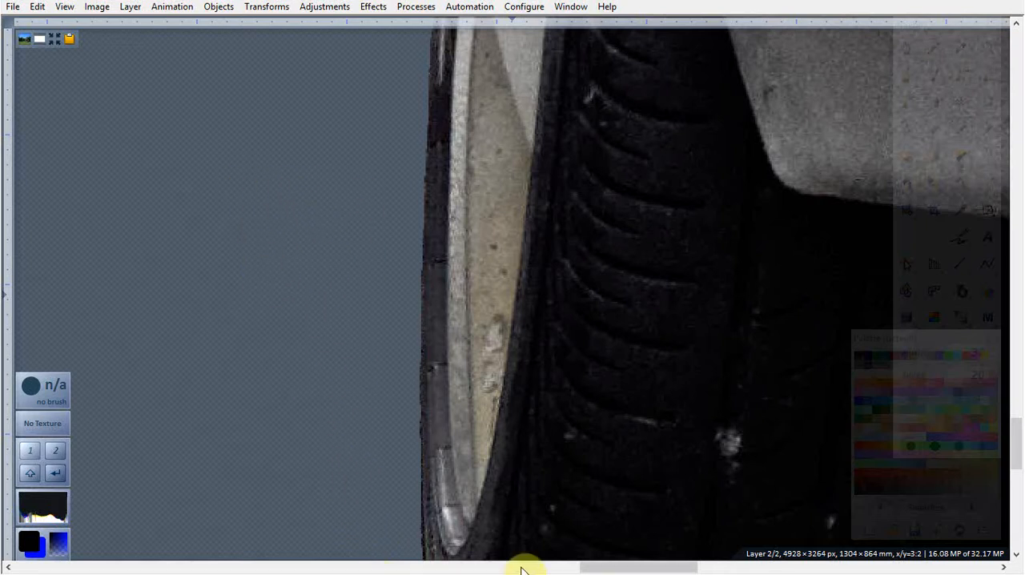
{"action": "left_click_drag", "start_coordinate": [1017, 448], "coordinate": [1019, 481]}
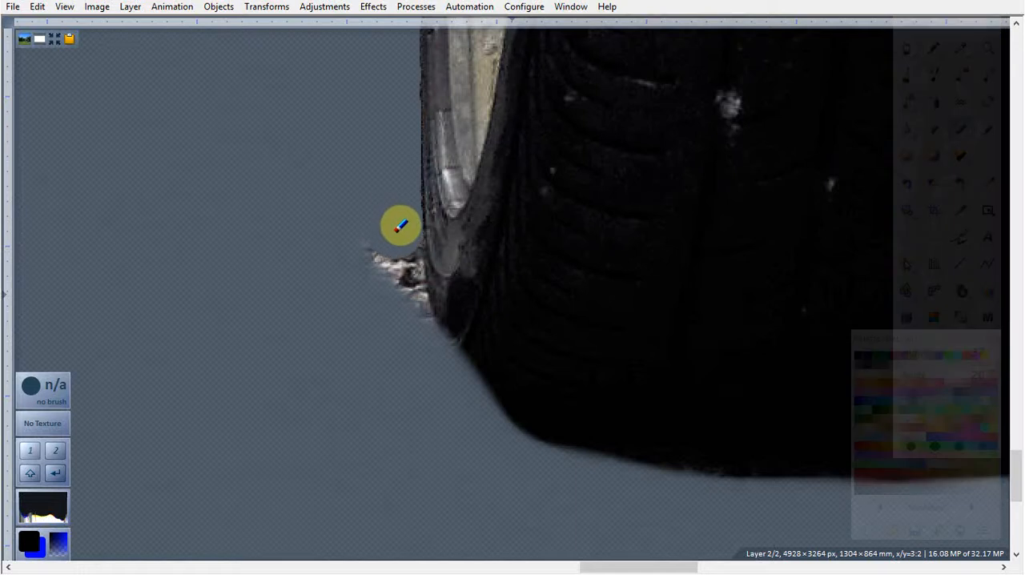
{"action": "left_click_drag", "start_coordinate": [404, 253], "coordinate": [450, 412]}
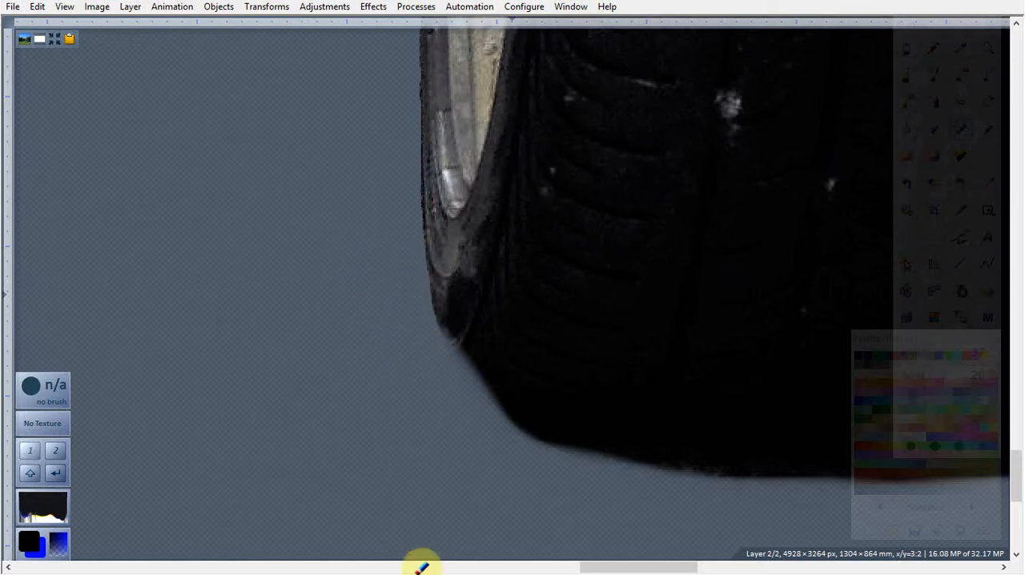
Step: Erase the blurry fringe along the bottom edge of the rear tyre and the black shadow beneath the car
{"action": "left_click_drag", "start_coordinate": [645, 571], "coordinate": [674, 570]}
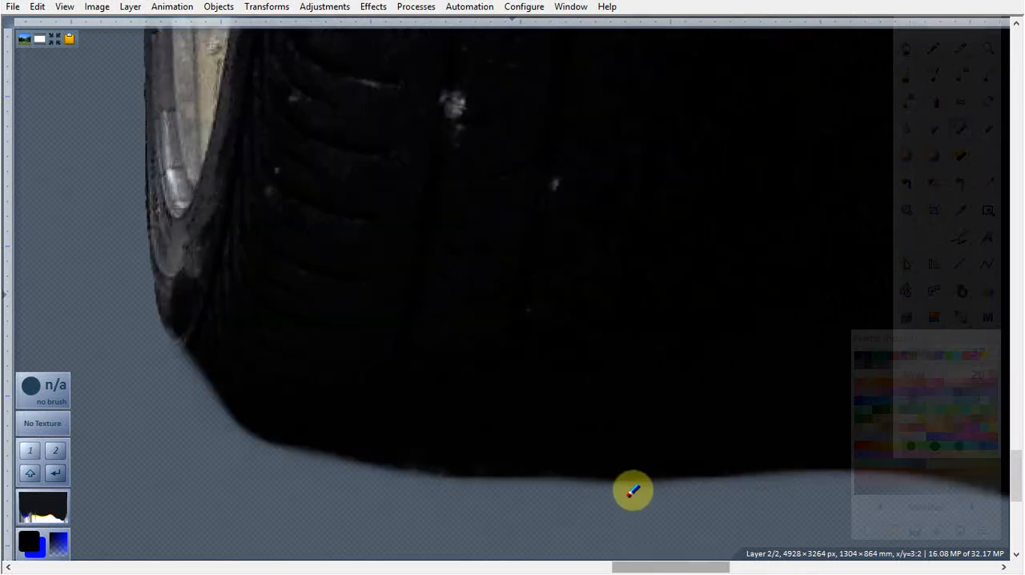
{"action": "left_click_drag", "start_coordinate": [582, 493], "coordinate": [303, 473]}
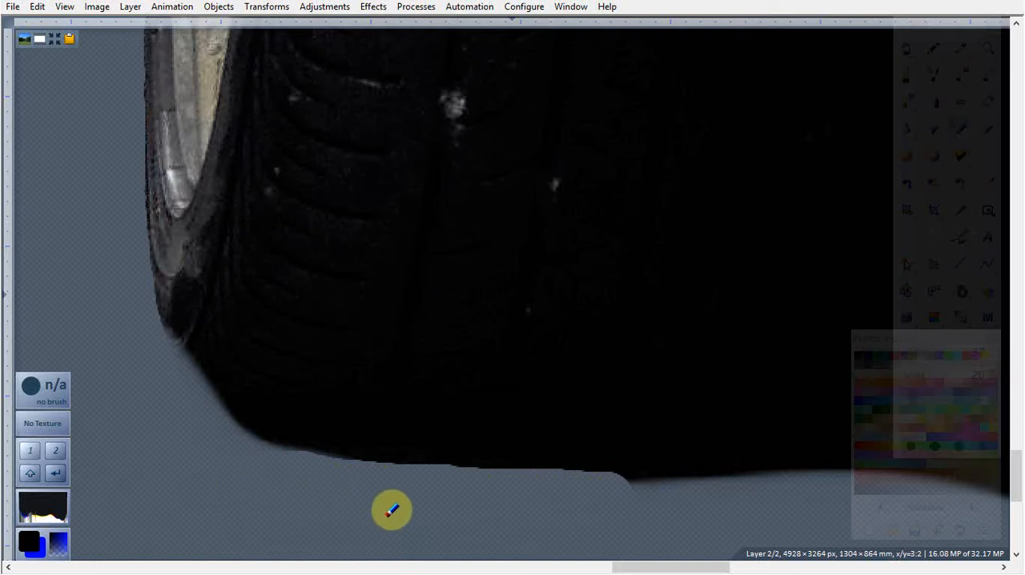
{"action": "mouse_move", "coordinate": [713, 502]}
{"action": "left_mouse_down"}
{"action": "mouse_move", "coordinate": [689, 515]}
{"action": "mouse_move", "coordinate": [612, 498]}
{"action": "mouse_move", "coordinate": [820, 507]}
{"action": "mouse_move", "coordinate": [744, 498]}
{"action": "mouse_move", "coordinate": [790, 490]}
{"action": "mouse_move", "coordinate": [856, 503]}
{"action": "left_mouse_up"}
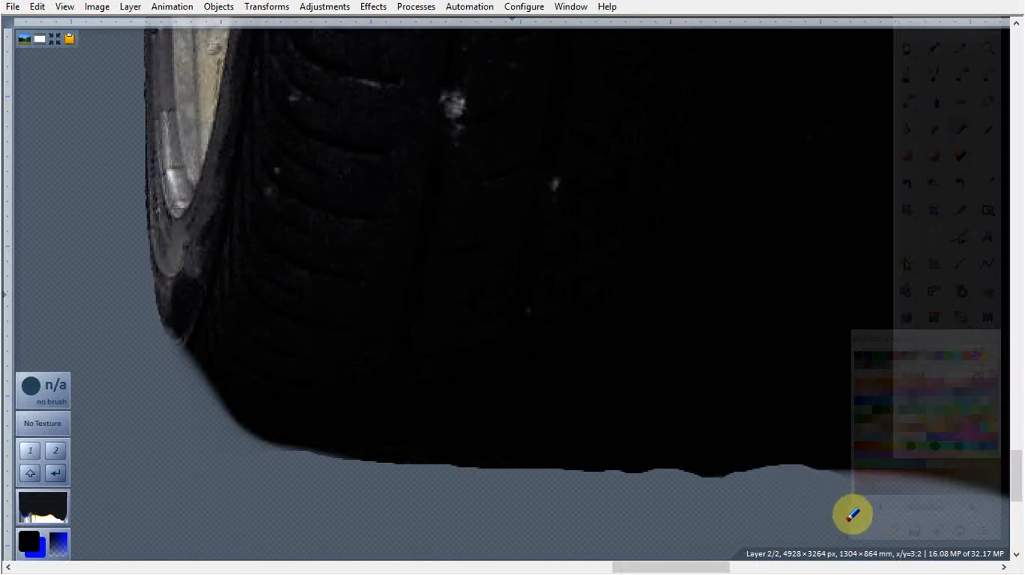
{"action": "left_click_drag", "start_coordinate": [660, 571], "coordinate": [691, 567]}
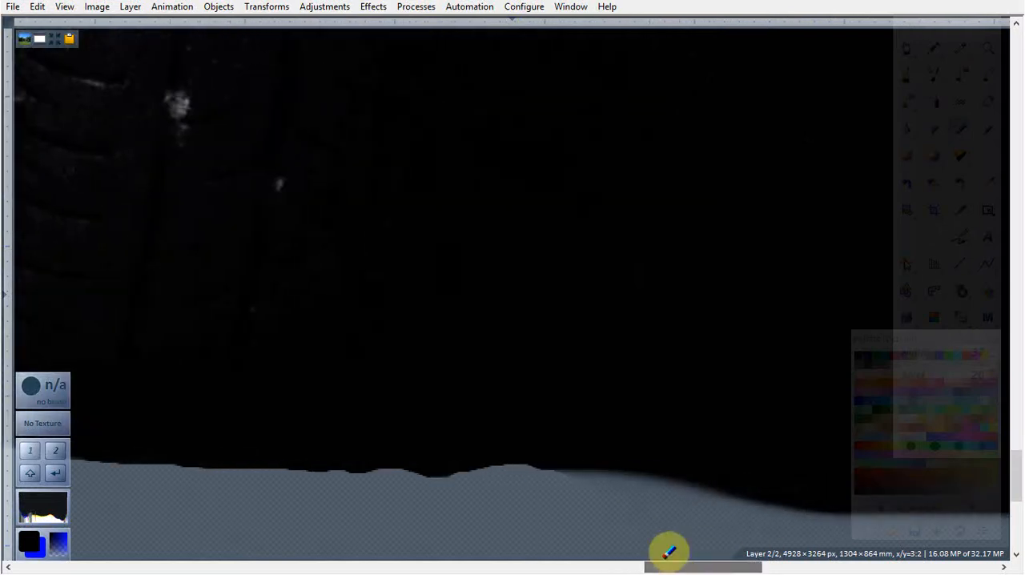
{"action": "left_click_drag", "start_coordinate": [566, 489], "coordinate": [771, 529]}
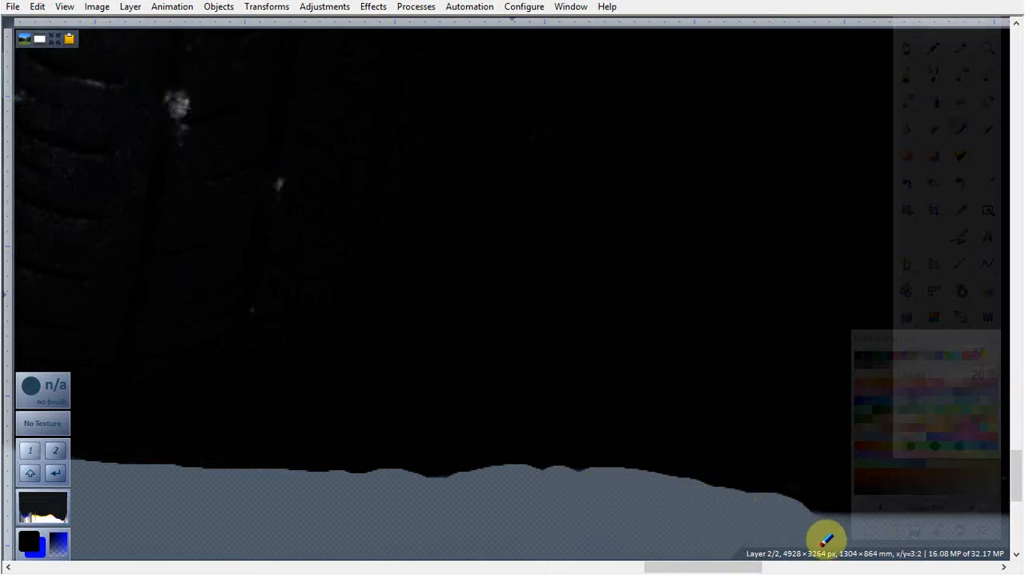
Step: Examine the whole cut-out car outside fullscreen and in it, and inspect the side, wheels and rear bumper up close
{"action": "left_click_drag", "start_coordinate": [709, 567], "coordinate": [750, 570]}
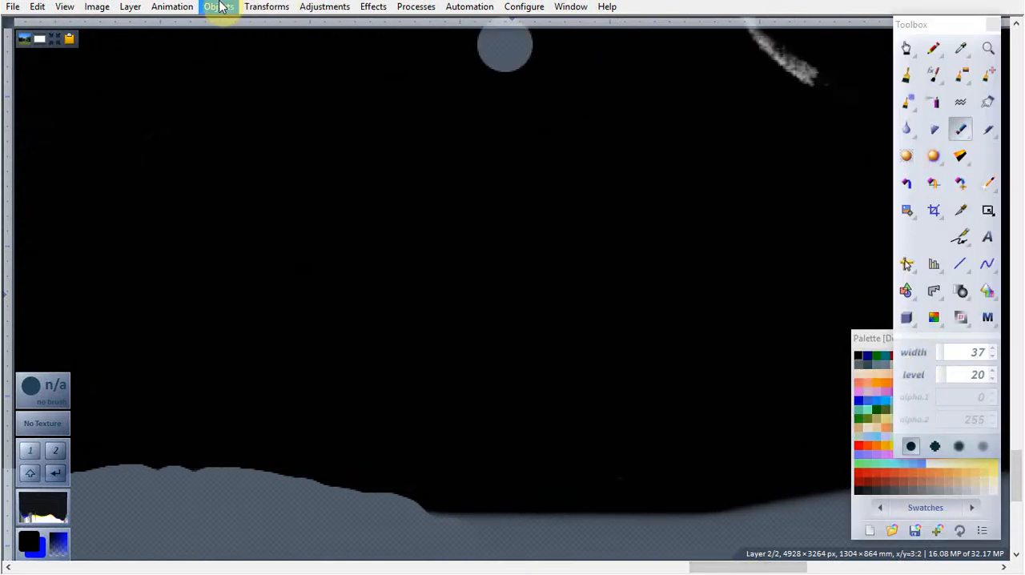
{"action": "key", "text": "minus"}
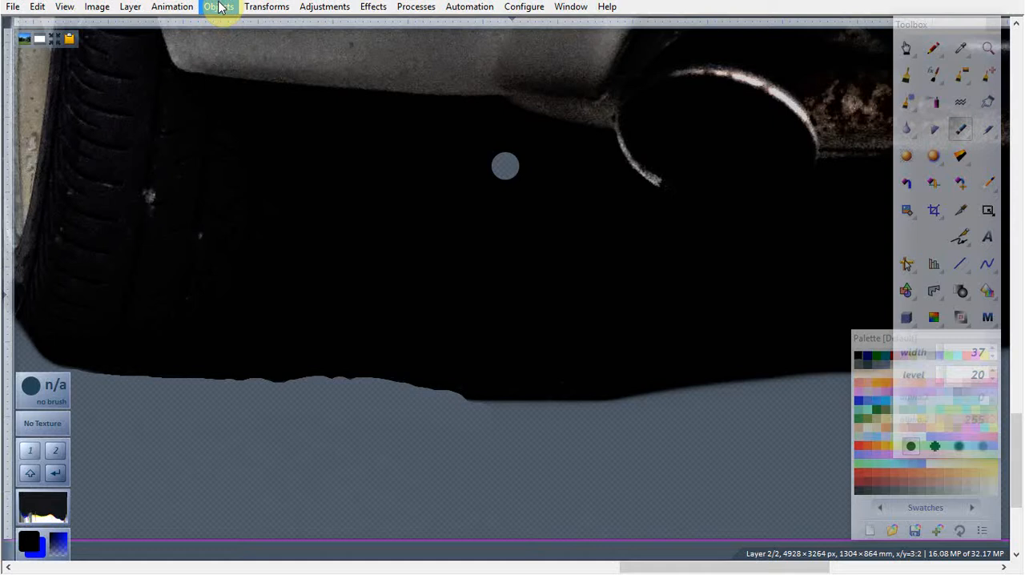
{"action": "key", "text": "minus"}
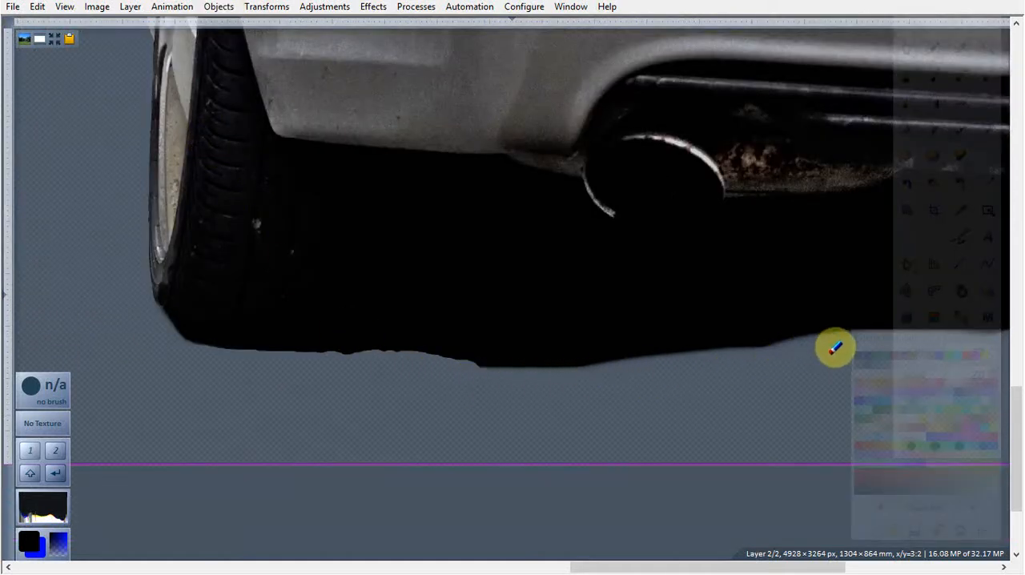
{"action": "left_click", "coordinate": [59, 43]}
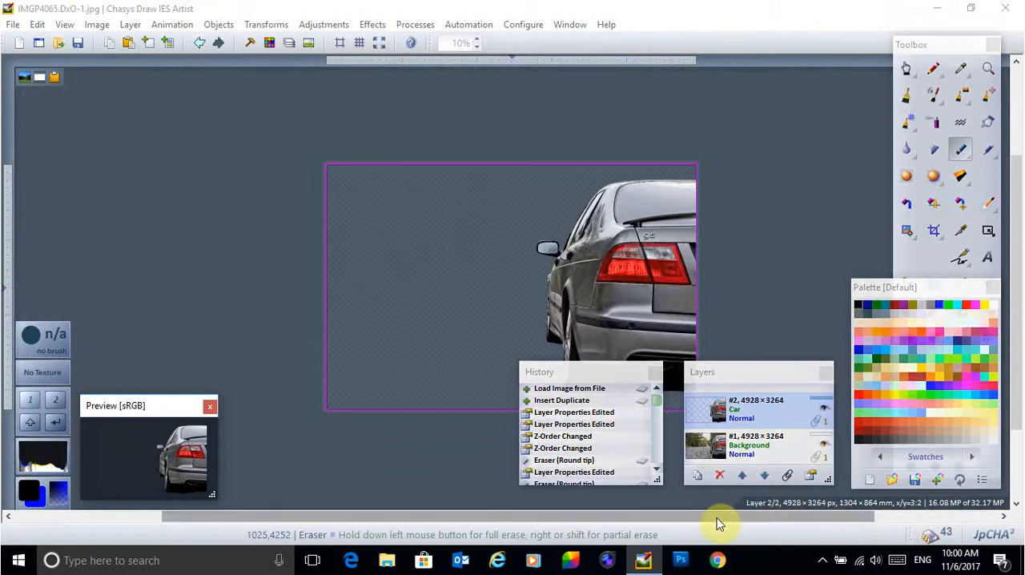
{"action": "left_click_drag", "start_coordinate": [741, 518], "coordinate": [858, 535]}
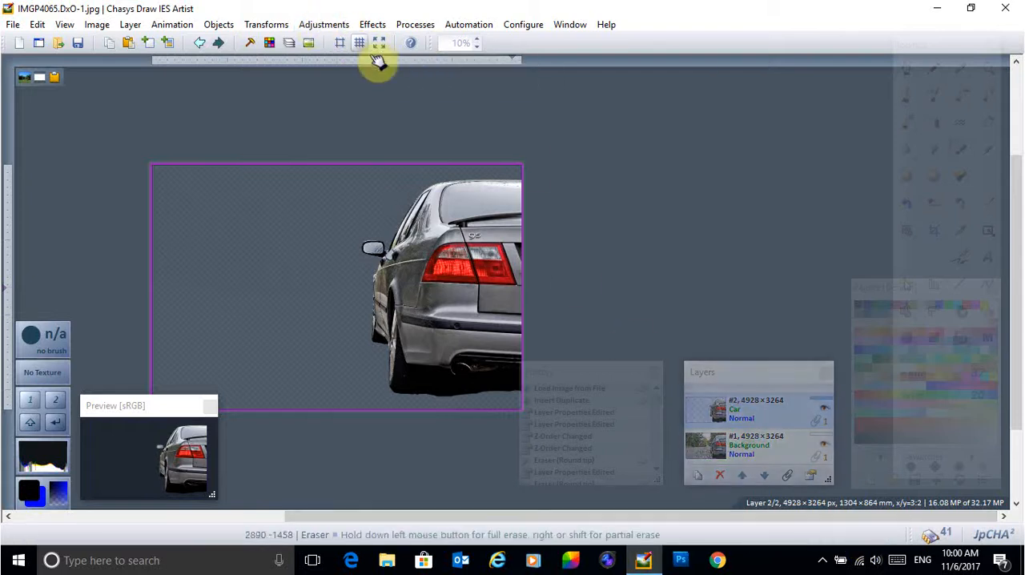
{"action": "left_click", "coordinate": [381, 44]}
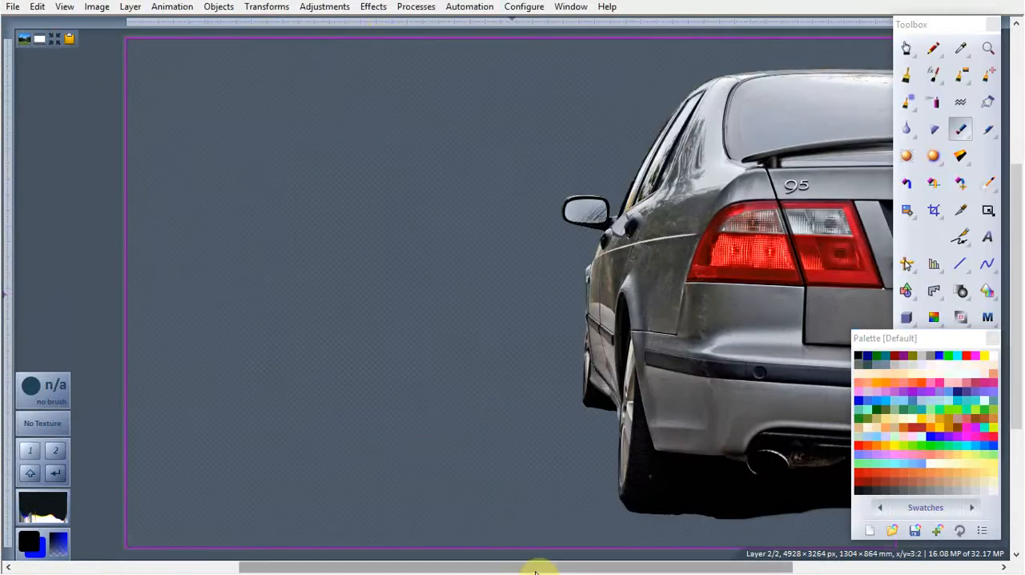
{"action": "scroll", "coordinate": [541, 566], "scroll_direction": "right", "scroll_amount": 3}
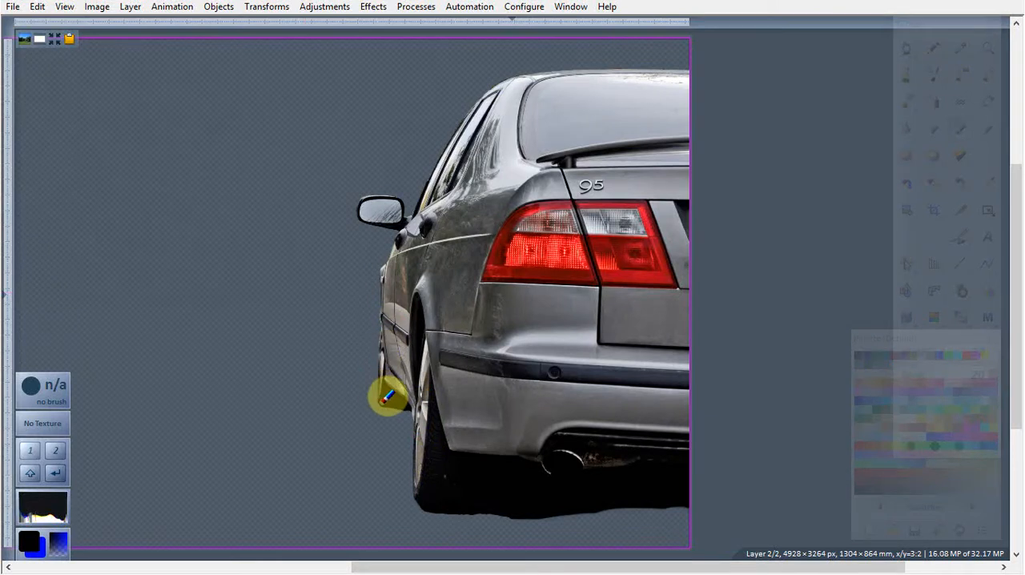
{"action": "scroll", "coordinate": [387, 397], "scroll_direction": "right", "scroll_amount": 1}
{"action": "scroll", "coordinate": [386, 396], "scroll_direction": "up", "scroll_amount": 3}
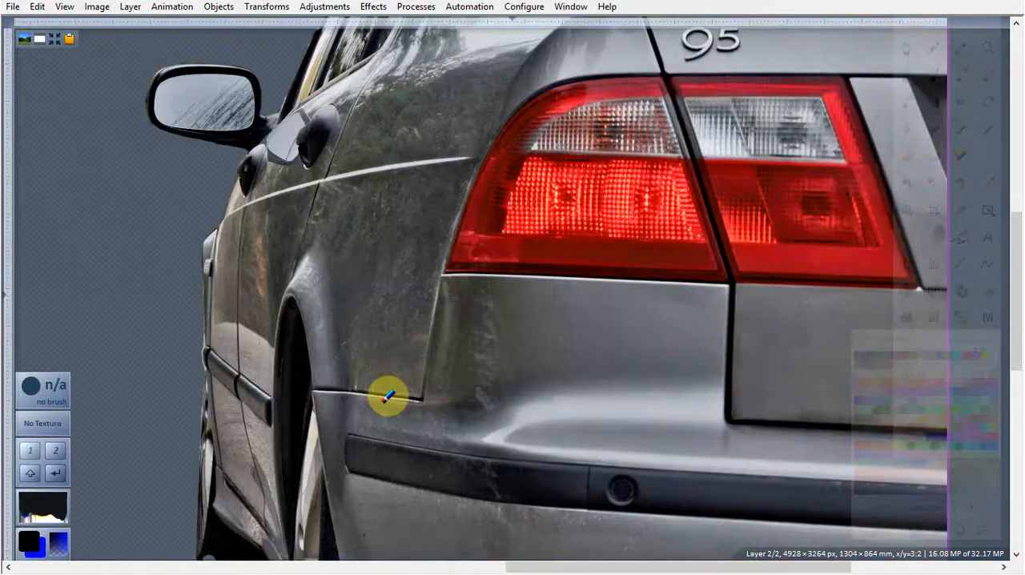
{"action": "left_click_drag", "start_coordinate": [1018, 320], "coordinate": [1015, 379]}
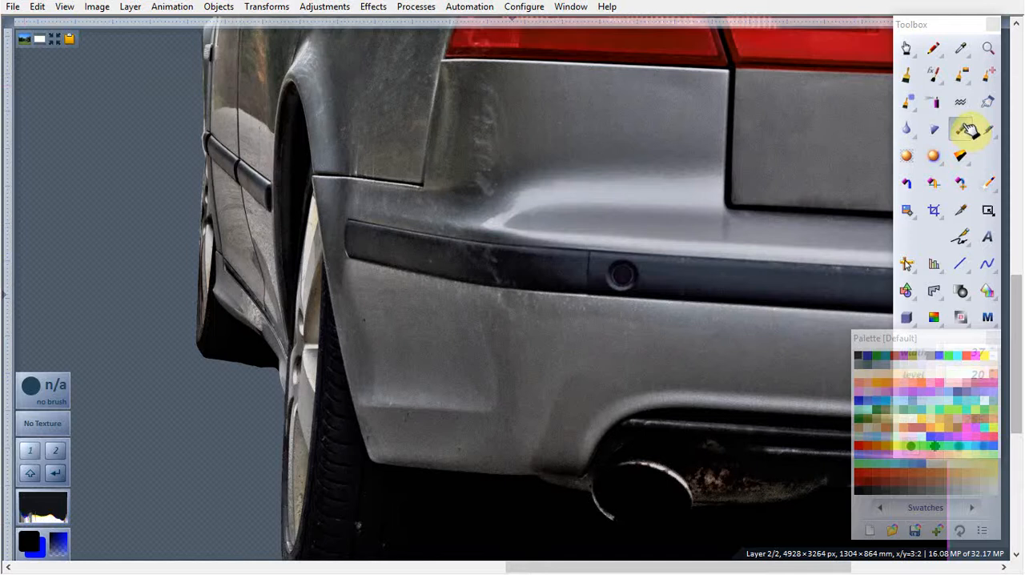
Step: Select the Smoother/Solvent tool in its Vertical variant
{"action": "left_click", "coordinate": [991, 105]}
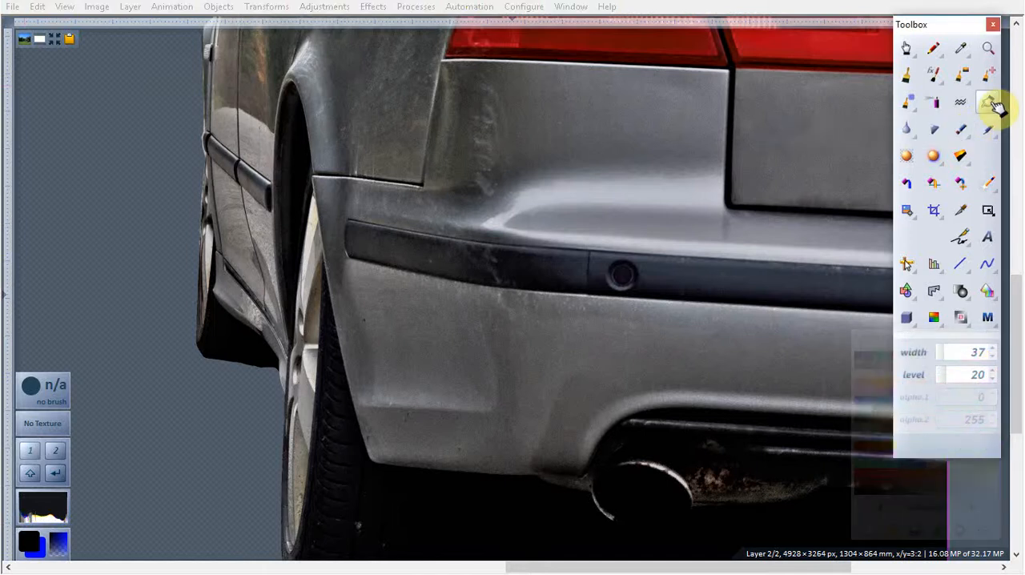
{"action": "left_click", "coordinate": [913, 133]}
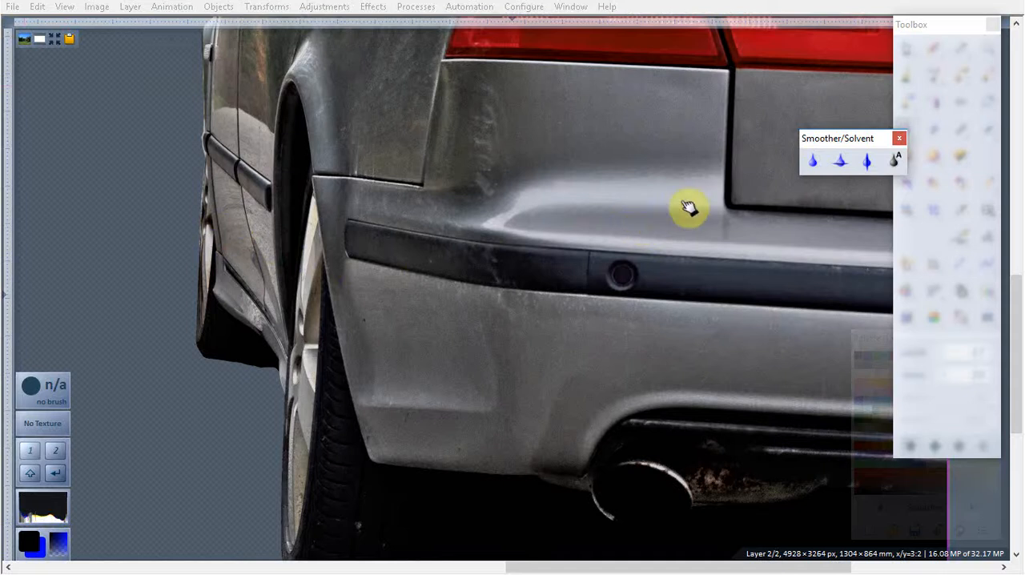
{"action": "left_click", "coordinate": [842, 162]}
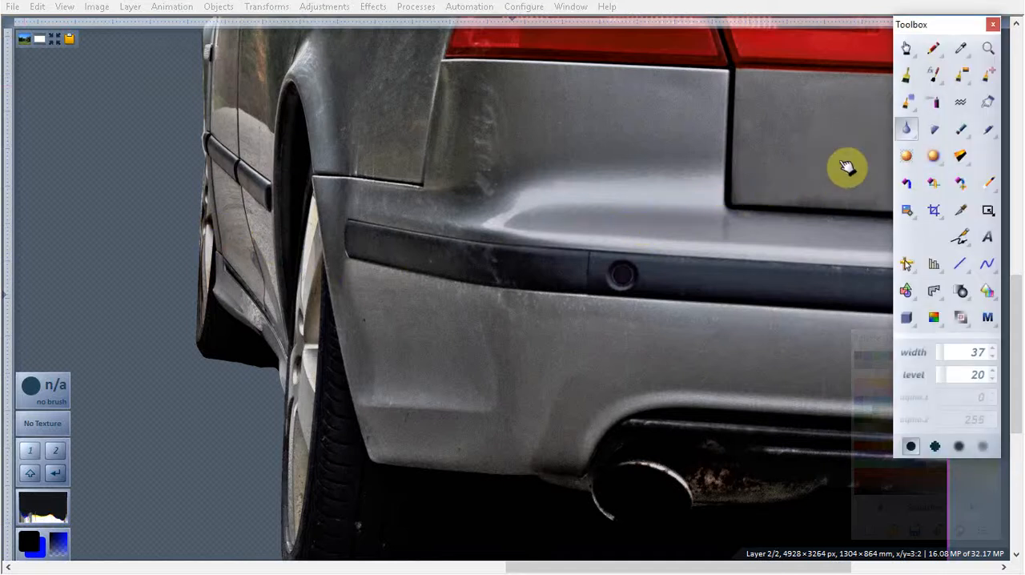
{"action": "left_click", "coordinate": [914, 138]}
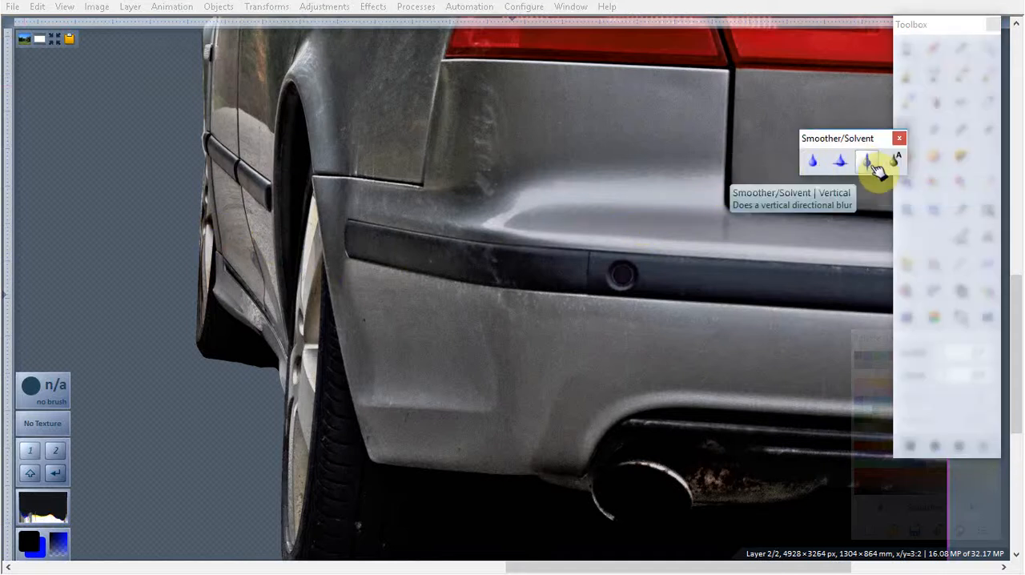
{"action": "left_click", "coordinate": [871, 163]}
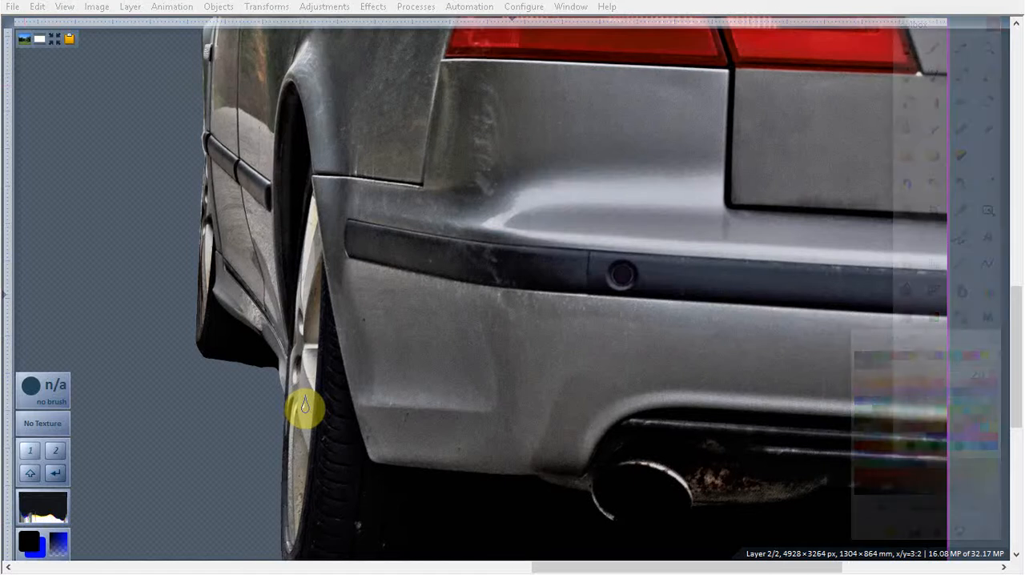
Step: Set the Smoother/Solvent tool's level to 37 near the wheels and leave fullscreen
{"action": "scroll", "coordinate": [384, 240], "scroll_direction": "up", "scroll_amount": 1}
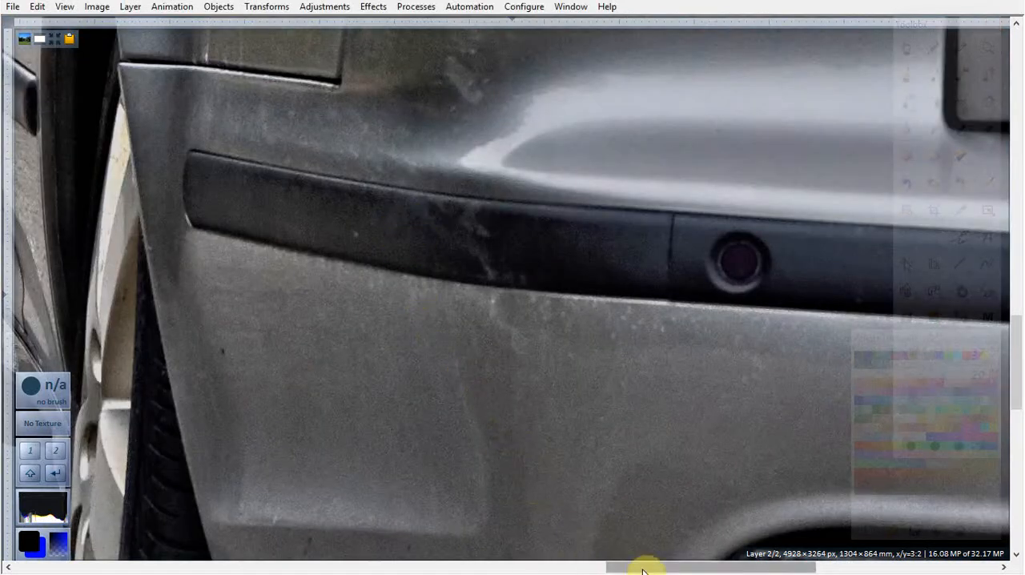
{"action": "scroll", "coordinate": [393, 398], "scroll_direction": "left", "scroll_amount": 3}
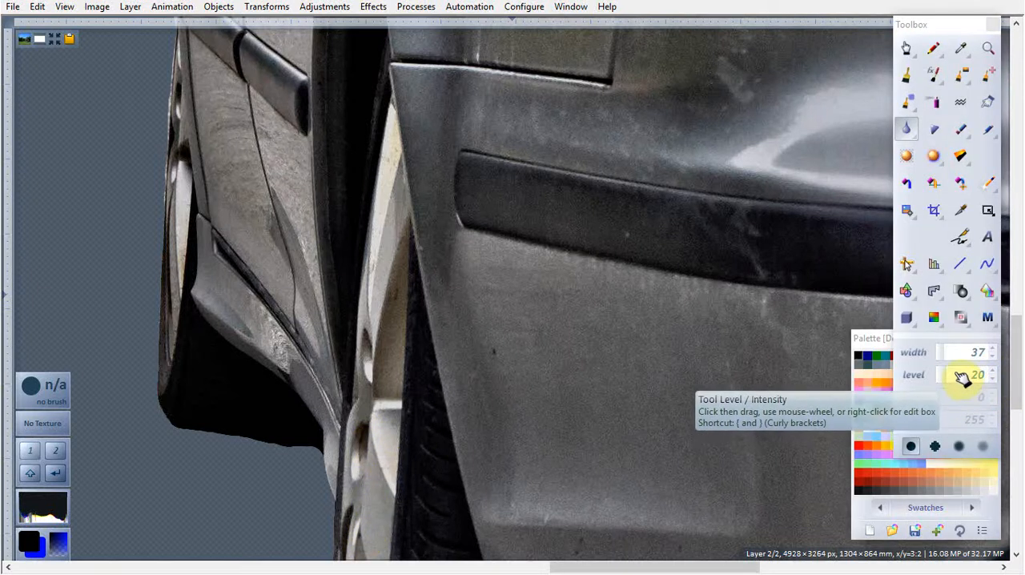
{"action": "left_click", "coordinate": [958, 377]}
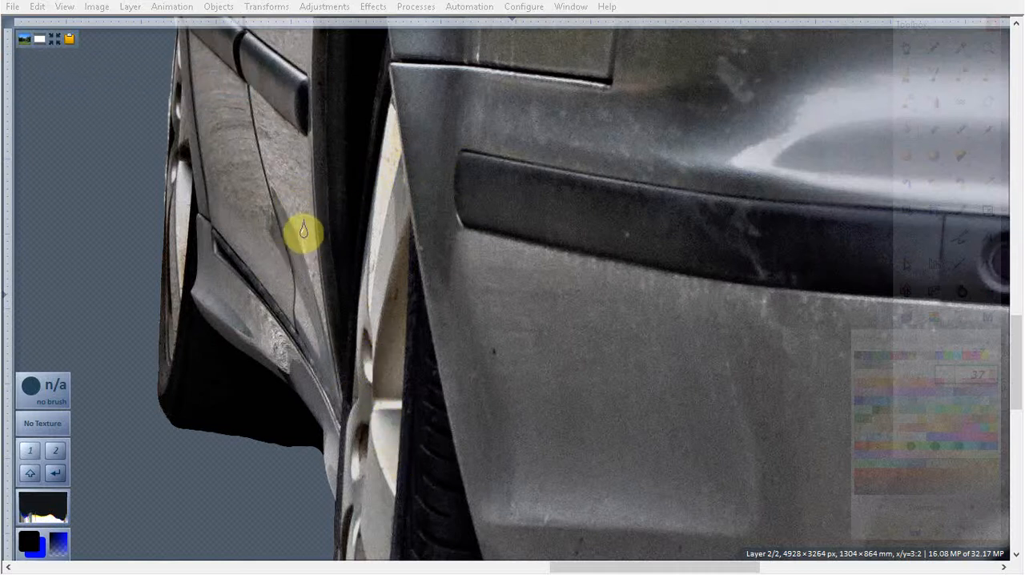
{"action": "key", "text": "F11"}
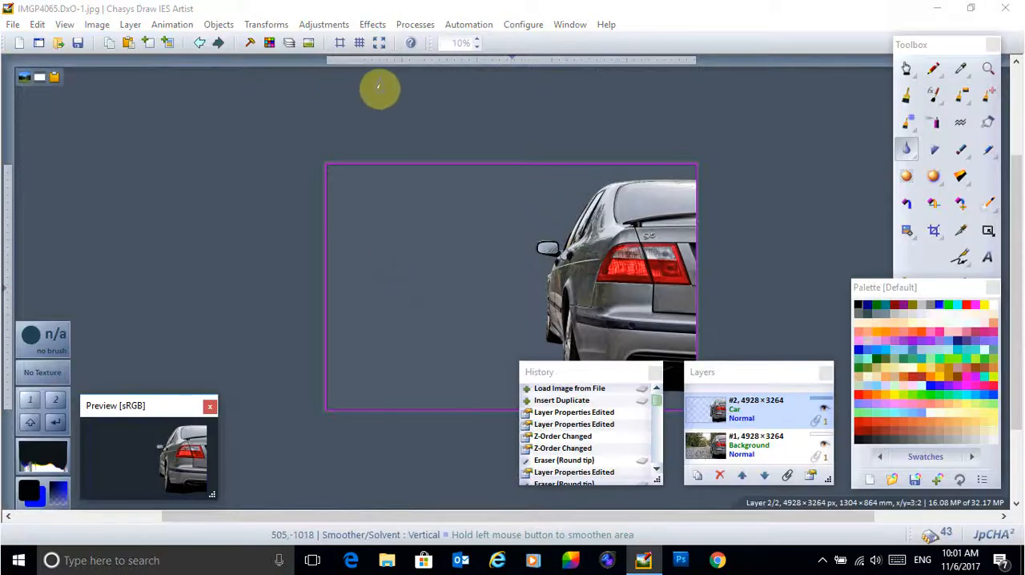
Step: Return to fullscreen and set the Smoother/Solvent tool's width to 31 and level to 56
{"action": "left_click", "coordinate": [381, 43]}
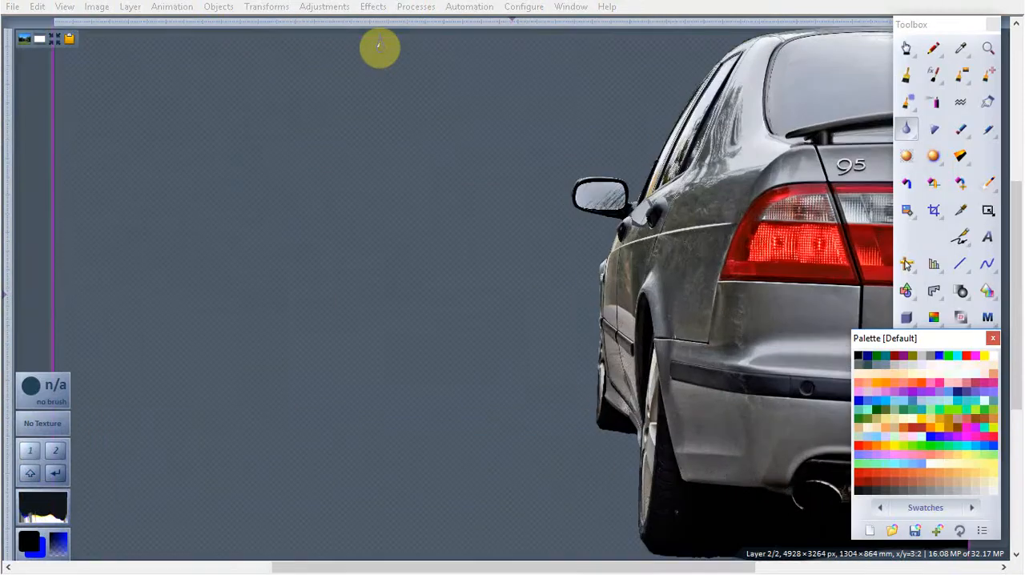
{"action": "scroll", "coordinate": [439, 511], "scroll_direction": "up", "scroll_amount": 3}
{"action": "left_click_drag", "start_coordinate": [468, 571], "coordinate": [582, 569]}
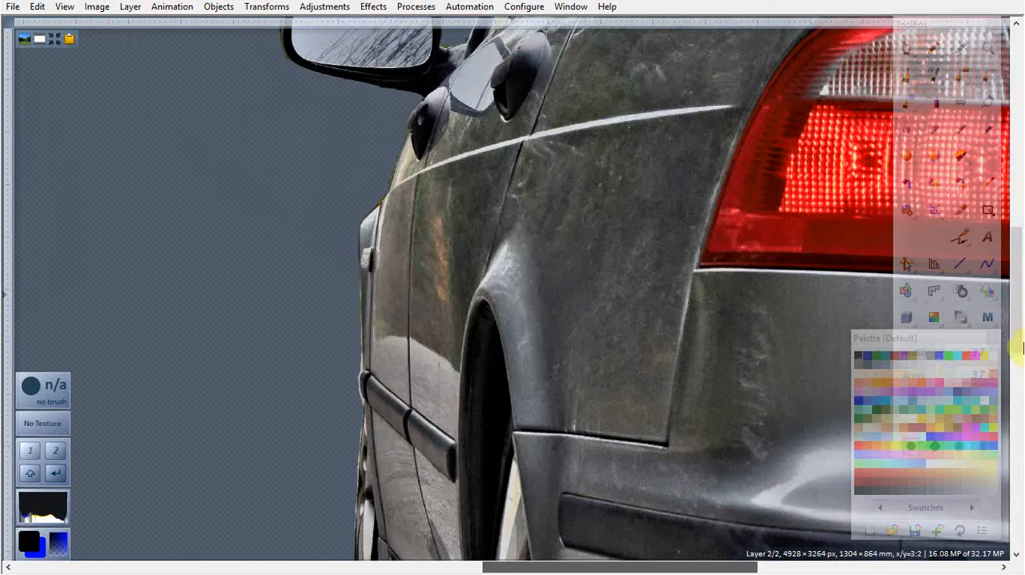
{"action": "scroll", "coordinate": [526, 226], "scroll_direction": "down", "scroll_amount": 5}
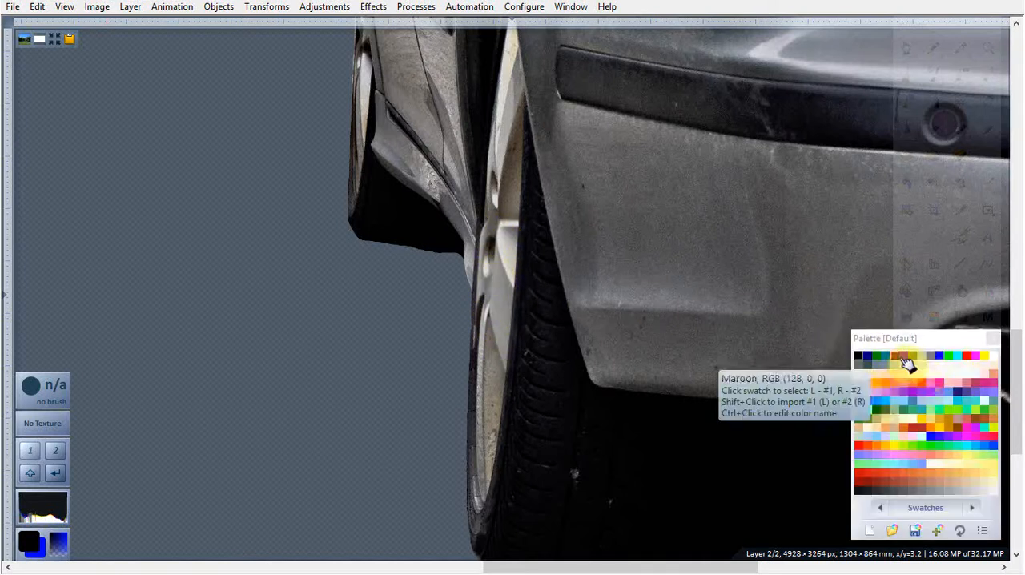
{"action": "left_click", "coordinate": [931, 232]}
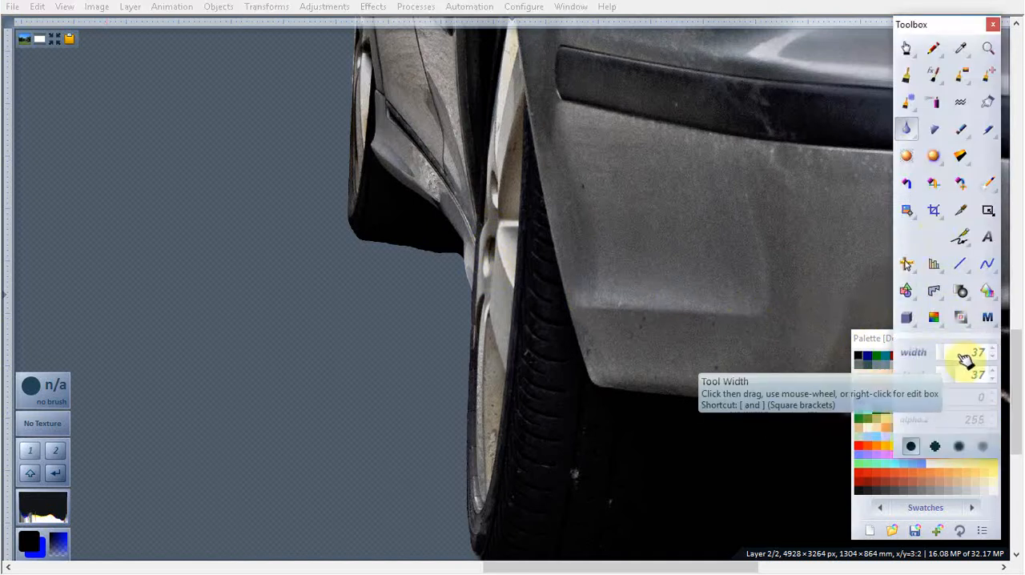
{"action": "scroll", "coordinate": [963, 360], "scroll_direction": "up", "scroll_amount": 5}
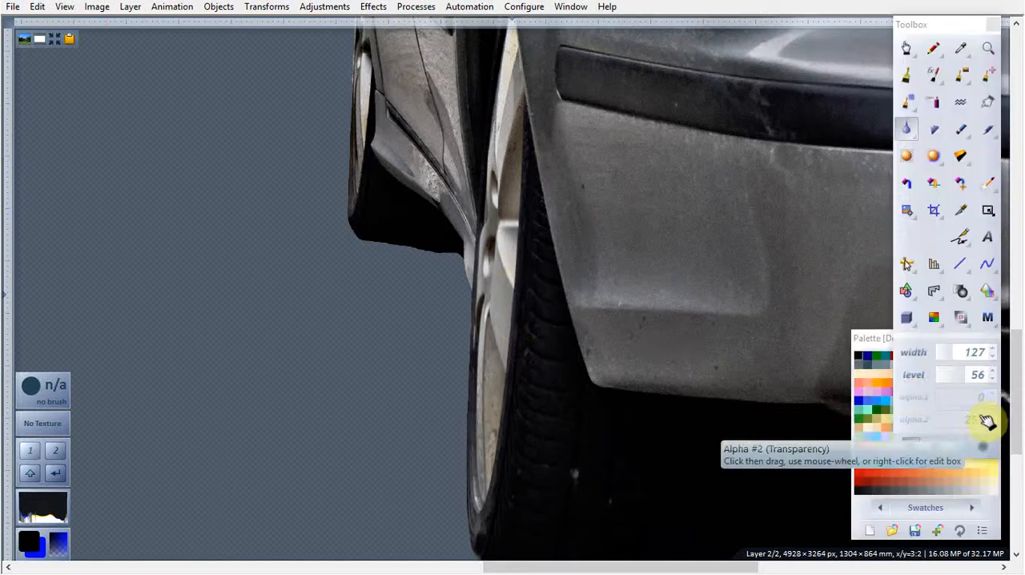
{"action": "left_click_drag", "start_coordinate": [957, 361], "coordinate": [950, 357]}
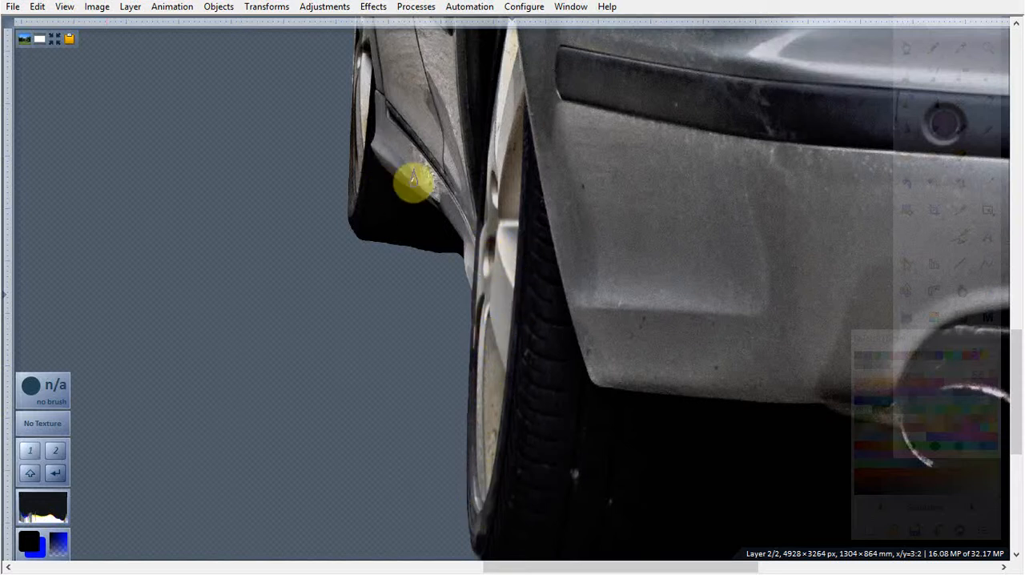
Step: Smooth the outer edge of the front wheel vertically, from the upper rim down to the tyre's bottom corner
{"action": "mouse_move", "coordinate": [1017, 437]}
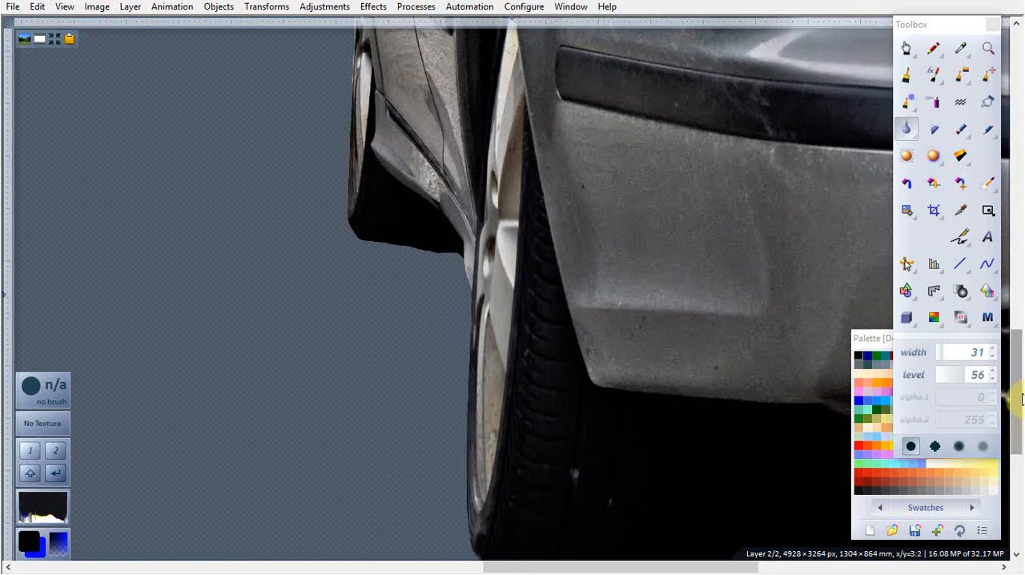
{"action": "left_click_drag", "start_coordinate": [1017, 397], "coordinate": [1017, 372]}
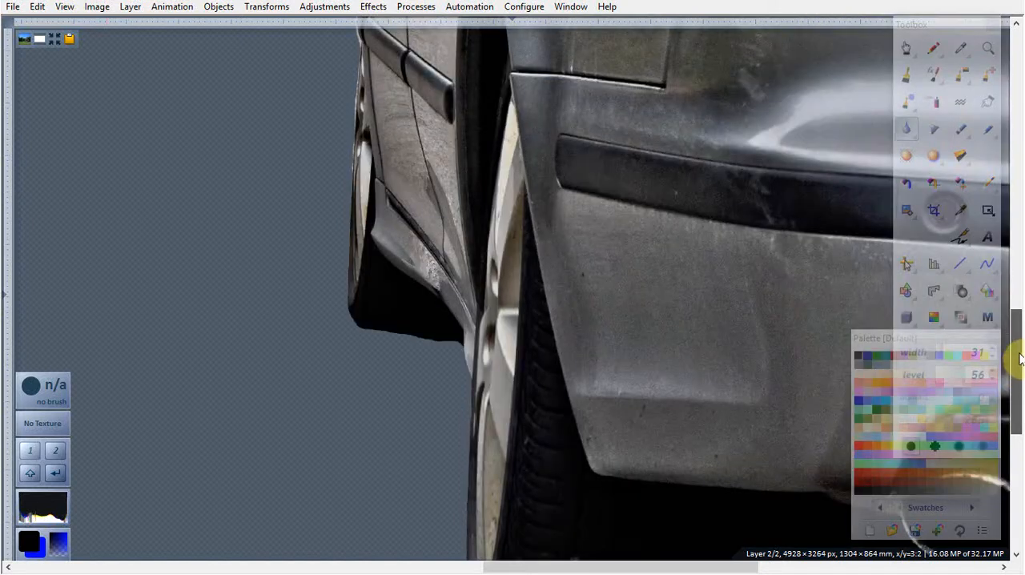
{"action": "mouse_move", "coordinate": [357, 233]}
{"action": "left_mouse_down"}
{"action": "mouse_move", "coordinate": [357, 360]}
{"action": "mouse_move", "coordinate": [361, 217]}
{"action": "left_mouse_up"}
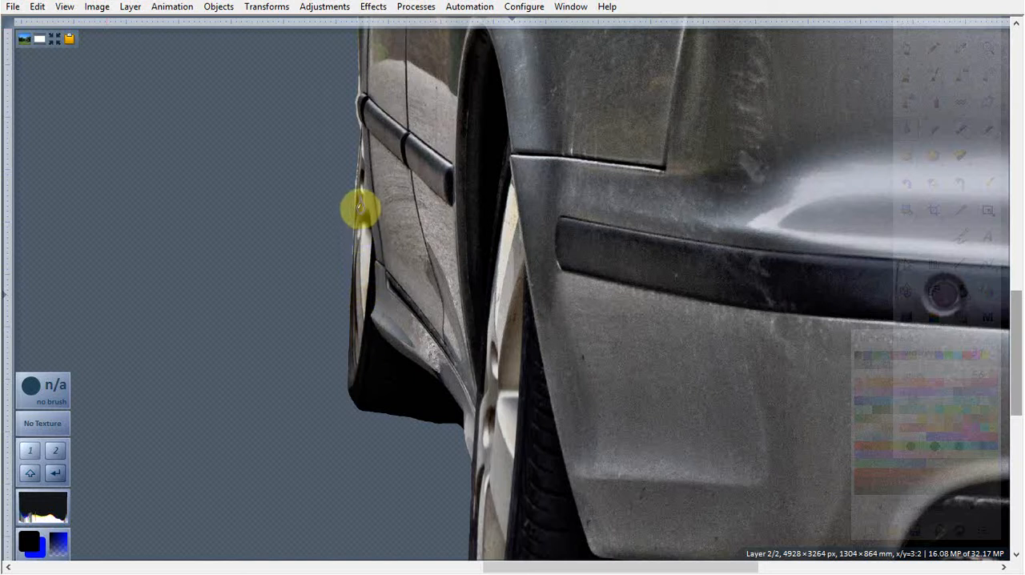
{"action": "mouse_move", "coordinate": [359, 183]}
{"action": "left_mouse_down"}
{"action": "mouse_move", "coordinate": [359, 160]}
{"action": "mouse_move", "coordinate": [355, 371]}
{"action": "mouse_move", "coordinate": [358, 180]}
{"action": "mouse_move", "coordinate": [349, 367]}
{"action": "mouse_move", "coordinate": [348, 174]}
{"action": "mouse_move", "coordinate": [359, 155]}
{"action": "mouse_move", "coordinate": [345, 296]}
{"action": "mouse_move", "coordinate": [352, 409]}
{"action": "left_mouse_up"}
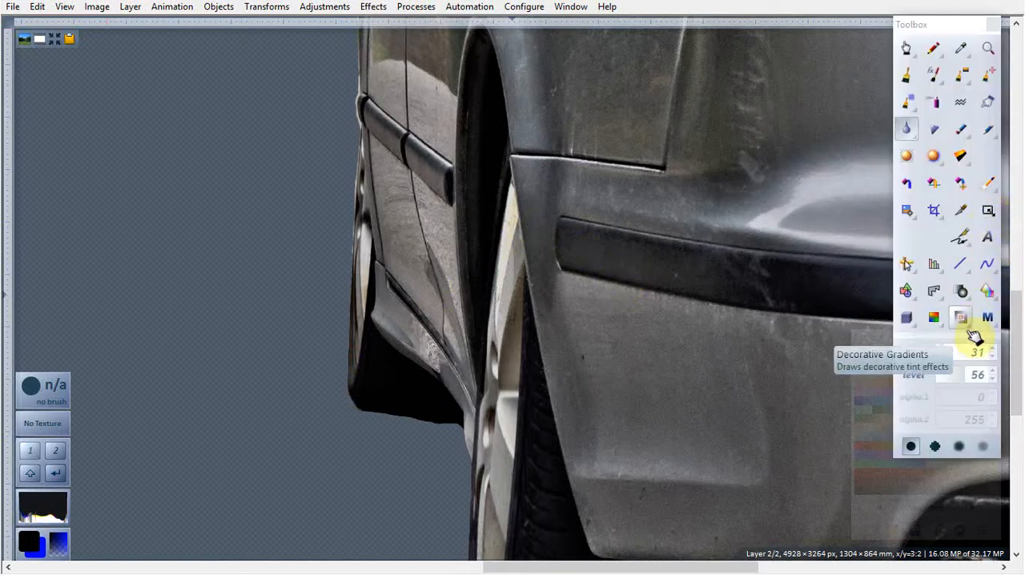
Step: Switch the Smoother/Solvent tool to its Horizontal variant with width 80 and level 34
{"action": "left_click_drag", "start_coordinate": [1013, 373], "coordinate": [1013, 390]}
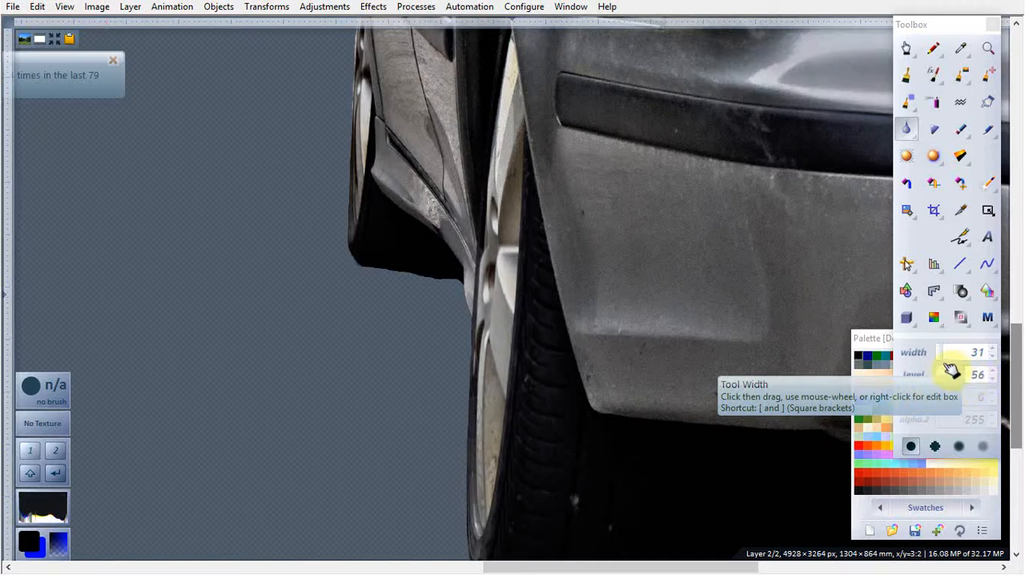
{"action": "left_click_drag", "start_coordinate": [950, 372], "coordinate": [933, 372]}
{"action": "left_click", "coordinate": [948, 354]}
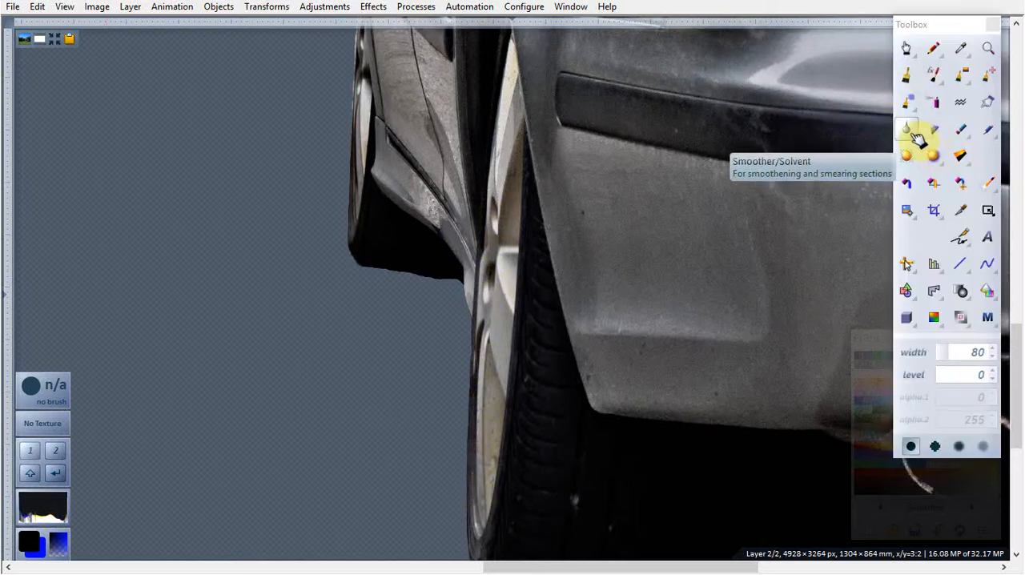
{"action": "left_click", "coordinate": [918, 138]}
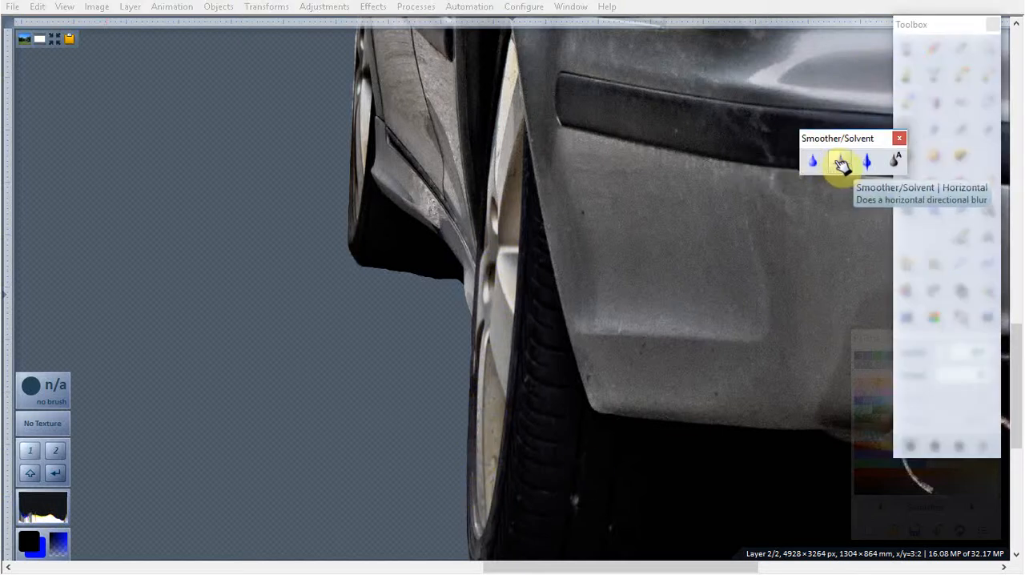
{"action": "left_click", "coordinate": [841, 163]}
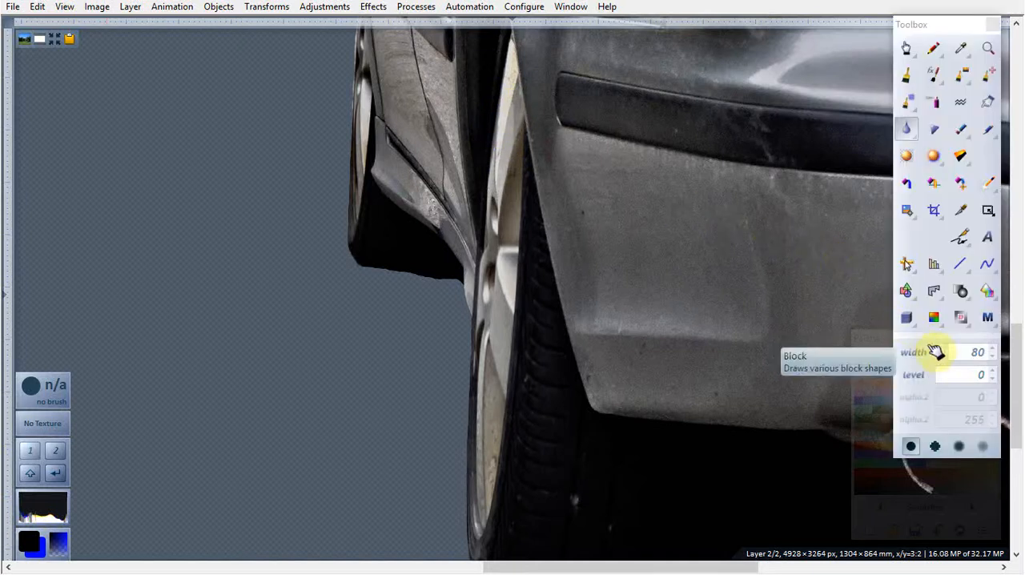
{"action": "left_click", "coordinate": [952, 375]}
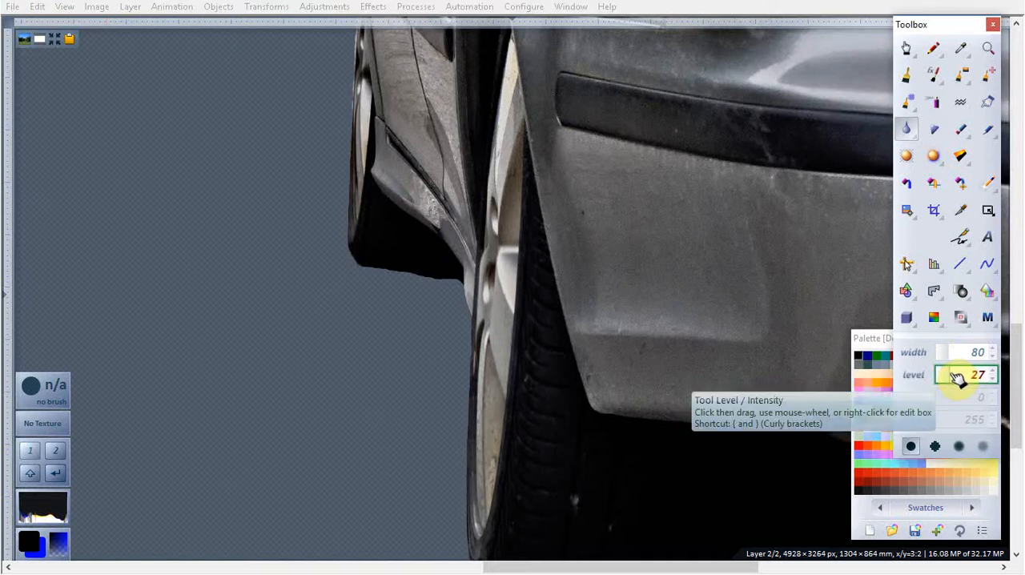
{"action": "scroll", "coordinate": [957, 376], "scroll_direction": "up", "scroll_amount": 7}
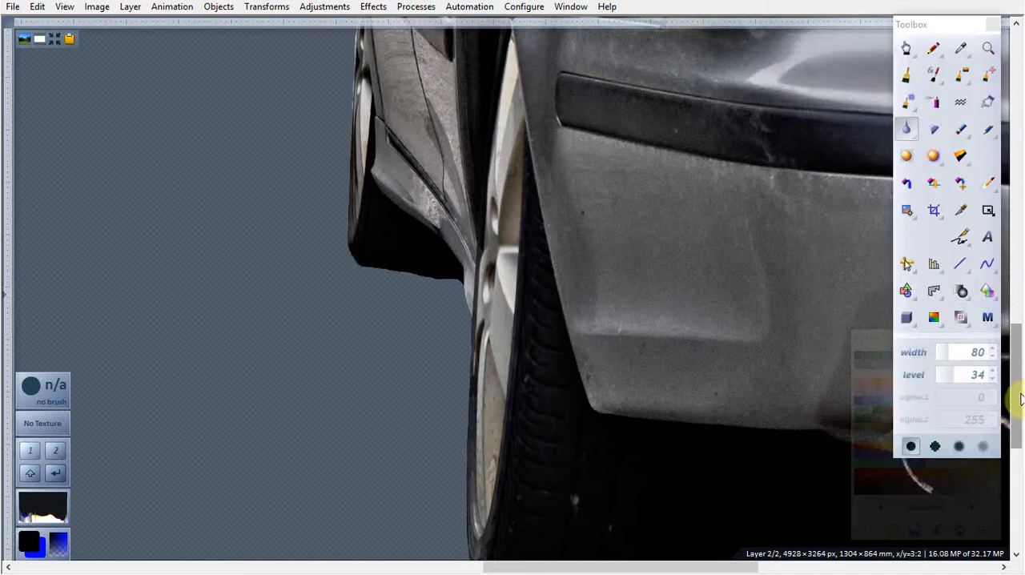
{"action": "left_click_drag", "start_coordinate": [1020, 384], "coordinate": [1019, 381]}
{"action": "scroll", "coordinate": [500, 174], "scroll_direction": "up", "scroll_amount": 3}
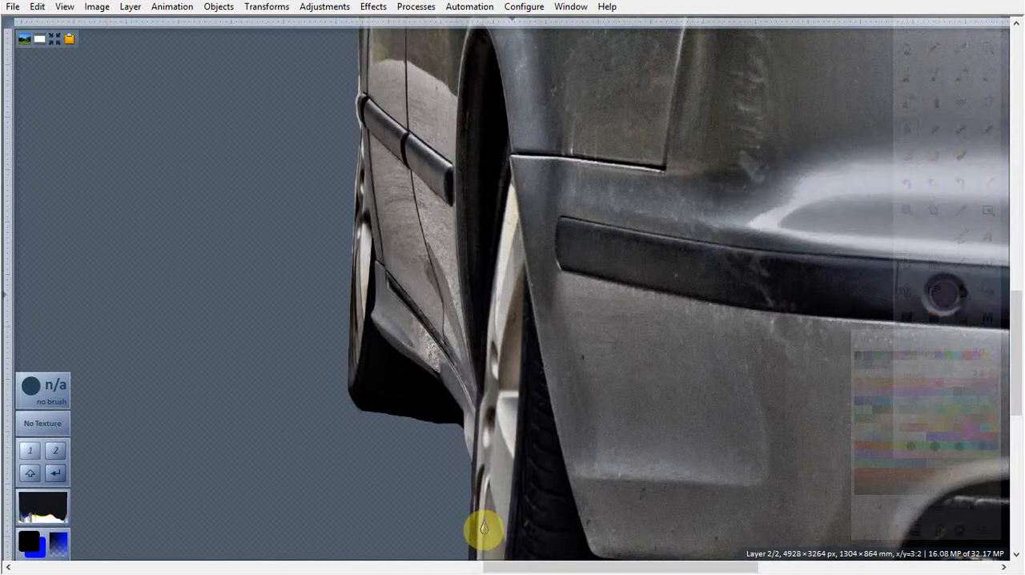
Step: Leave fullscreen and set the Car layer's transparency to 255 in its layer properties
{"action": "key", "text": "F11"}
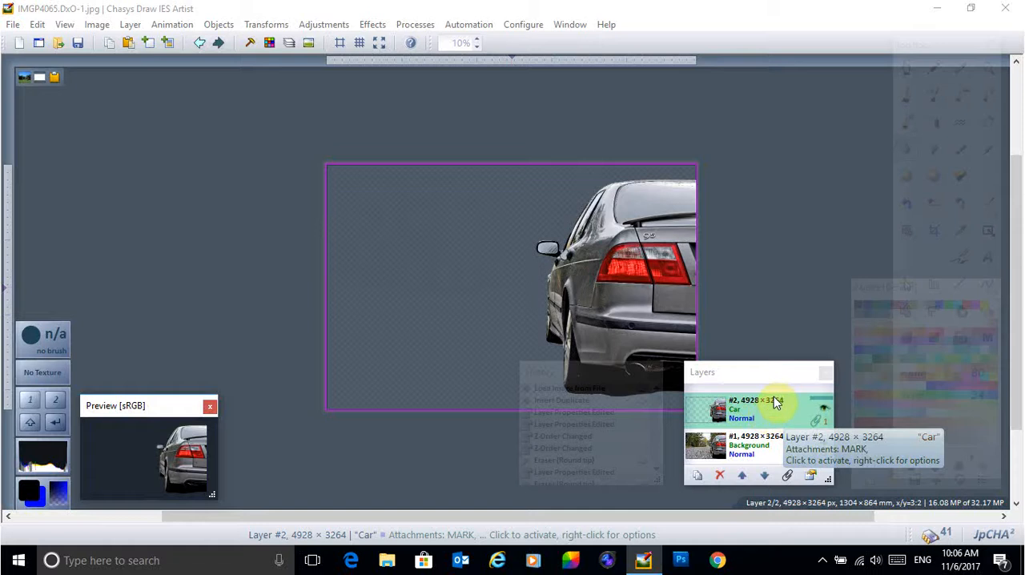
{"action": "right_click", "coordinate": [773, 408]}
{"action": "left_click", "coordinate": [813, 397]}
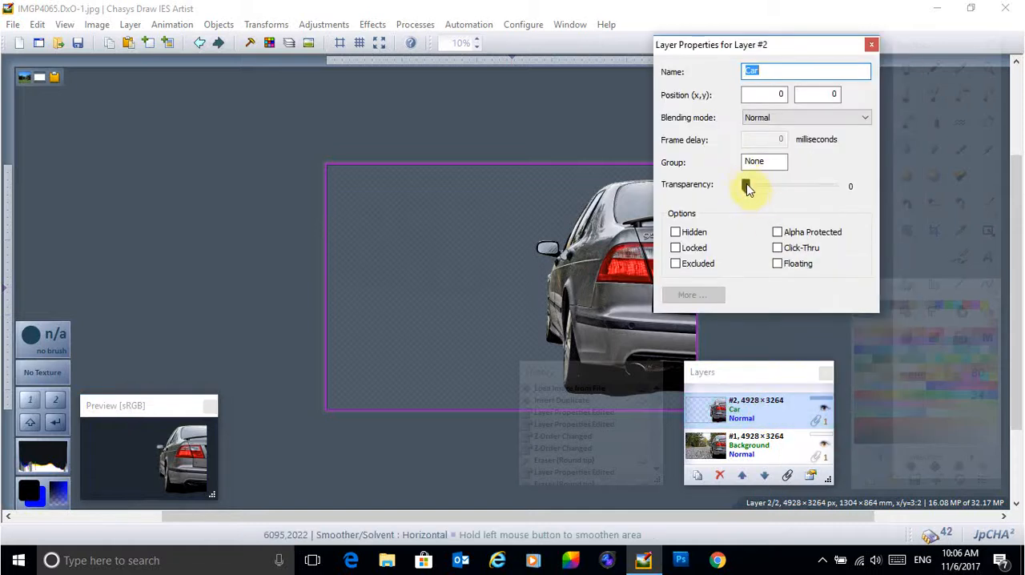
{"action": "left_click_drag", "start_coordinate": [749, 192], "coordinate": [854, 192]}
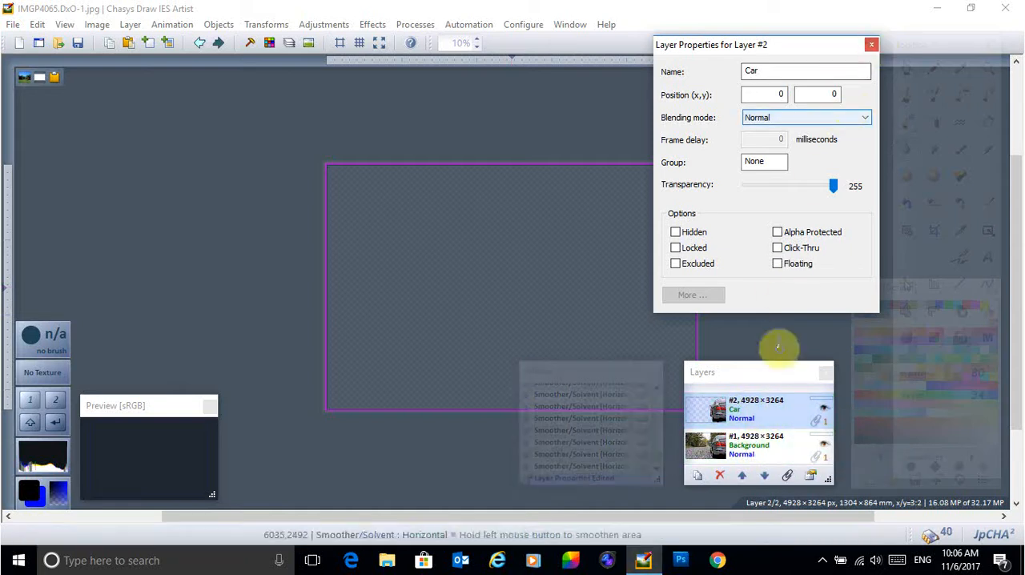
Step: Set the Background layer's transparency to 0 and close its layer properties
{"action": "left_click", "coordinate": [783, 451]}
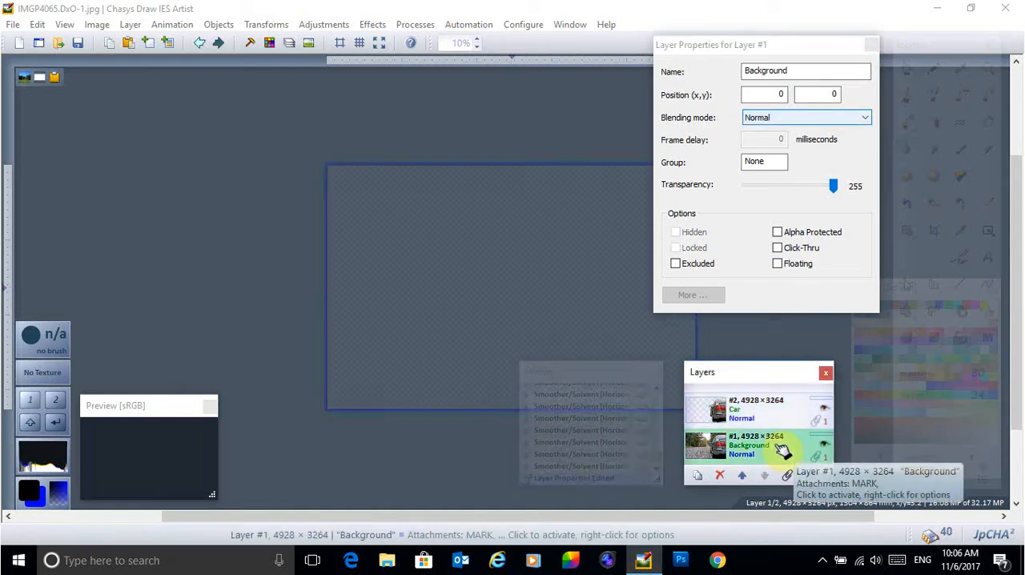
{"action": "right_click", "coordinate": [783, 452]}
{"action": "left_click", "coordinate": [793, 431]}
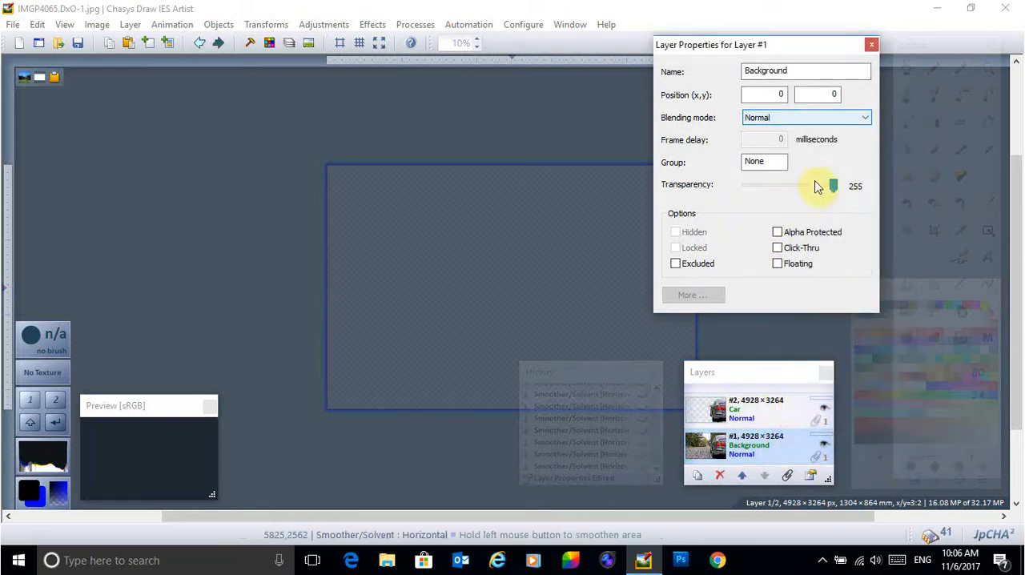
{"action": "left_click_drag", "start_coordinate": [833, 184], "coordinate": [705, 192]}
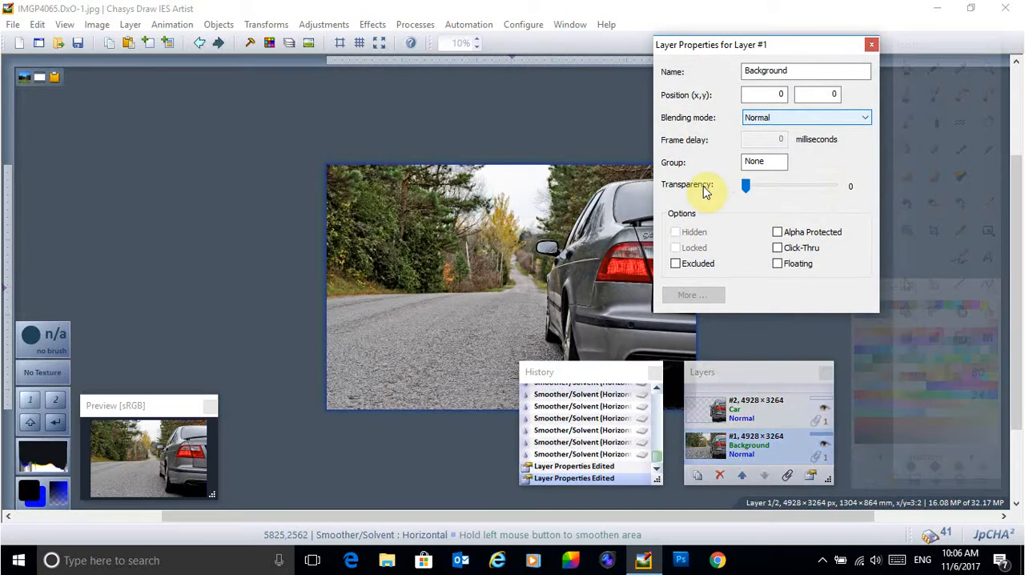
{"action": "left_click", "coordinate": [872, 45]}
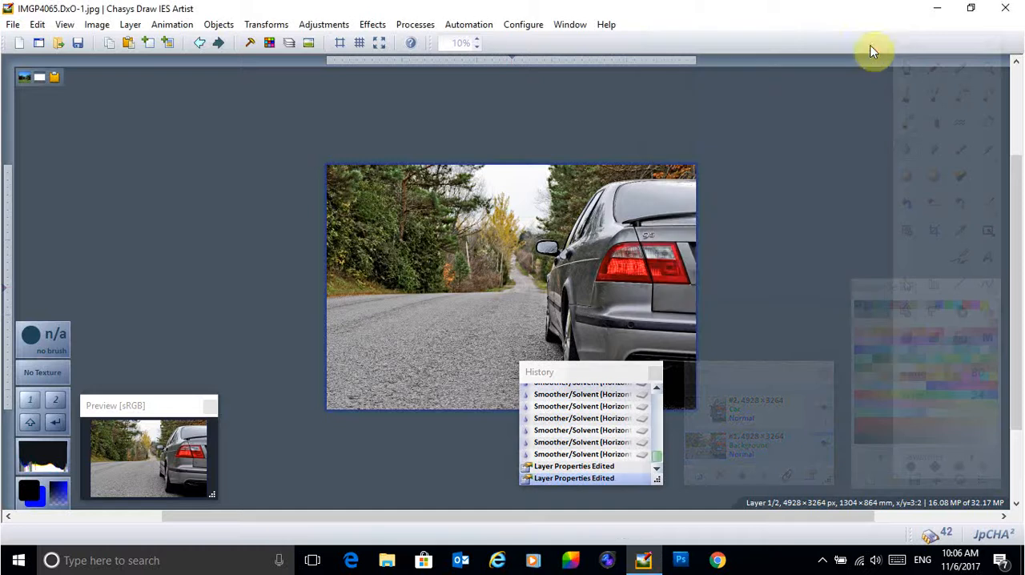
Step: Start a Zoom Blur on the Background layer and set its intensity to 44.6%
{"action": "left_click", "coordinate": [371, 24]}
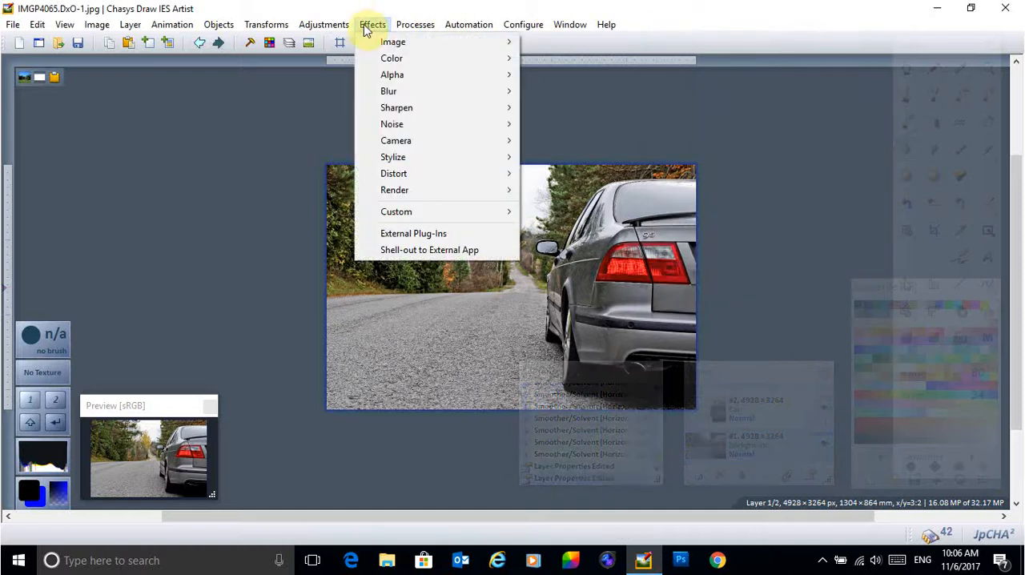
{"action": "mouse_move", "coordinate": [409, 93]}
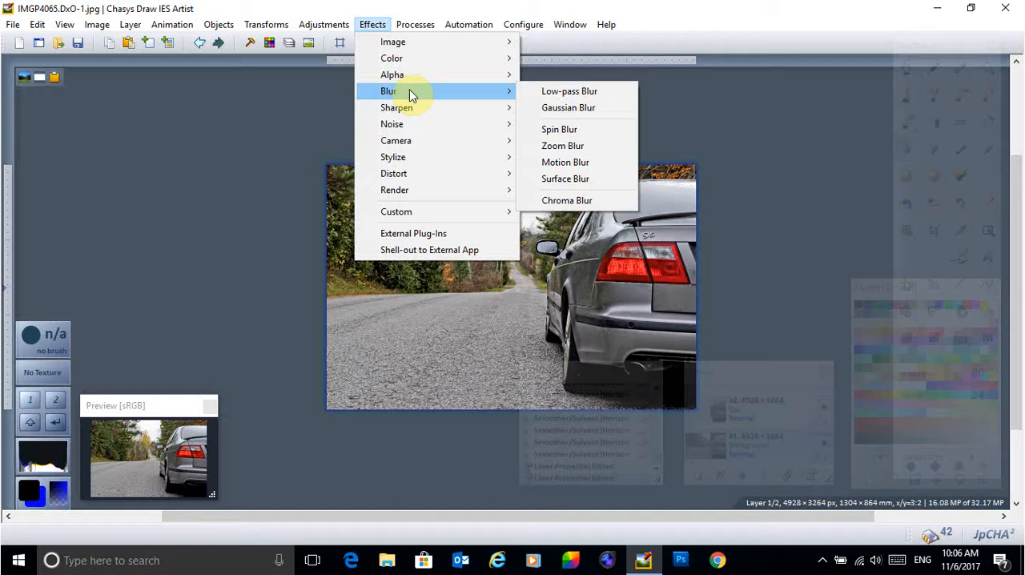
{"action": "left_click", "coordinate": [582, 152]}
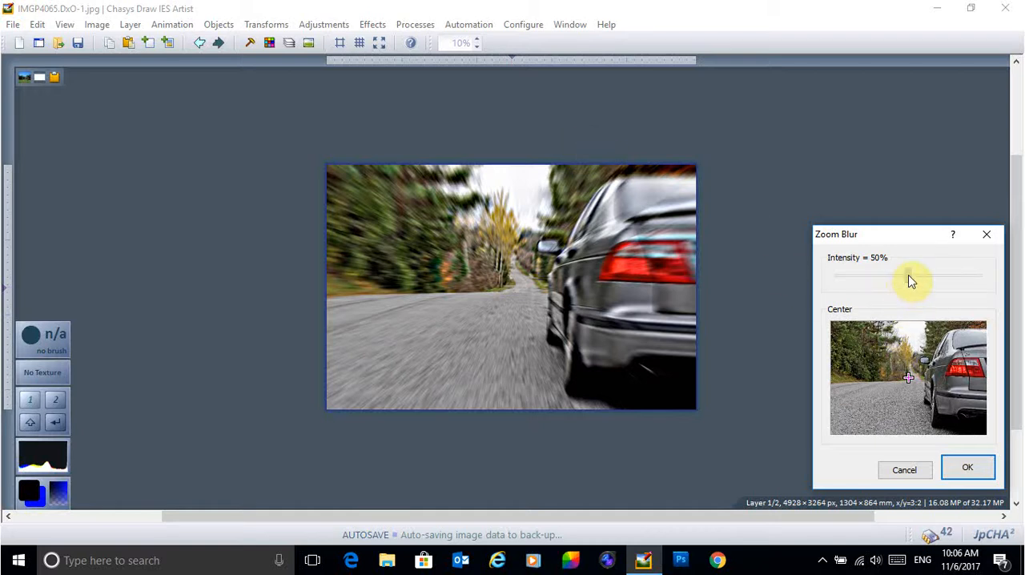
{"action": "left_click_drag", "start_coordinate": [908, 277], "coordinate": [899, 281]}
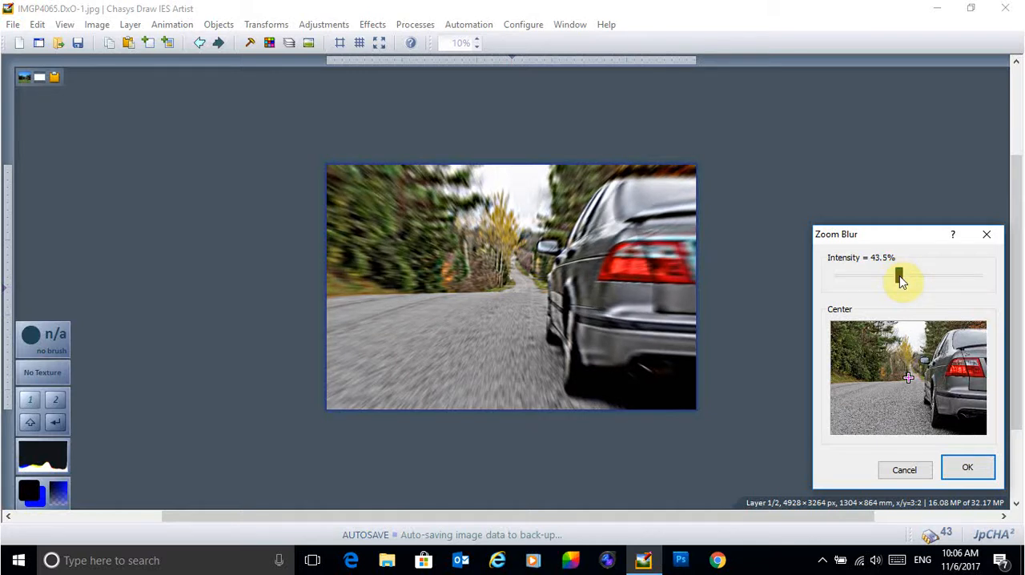
{"action": "left_click_drag", "start_coordinate": [901, 278], "coordinate": [903, 279]}
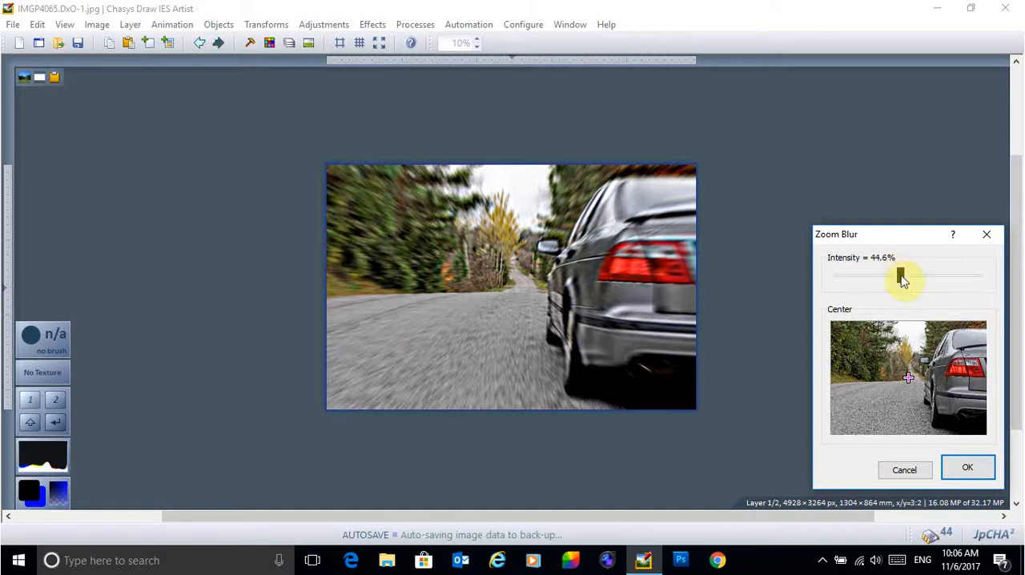
Step: Place the zoom blur's center near the far end of the road and apply the effect
{"action": "left_click", "coordinate": [910, 376]}
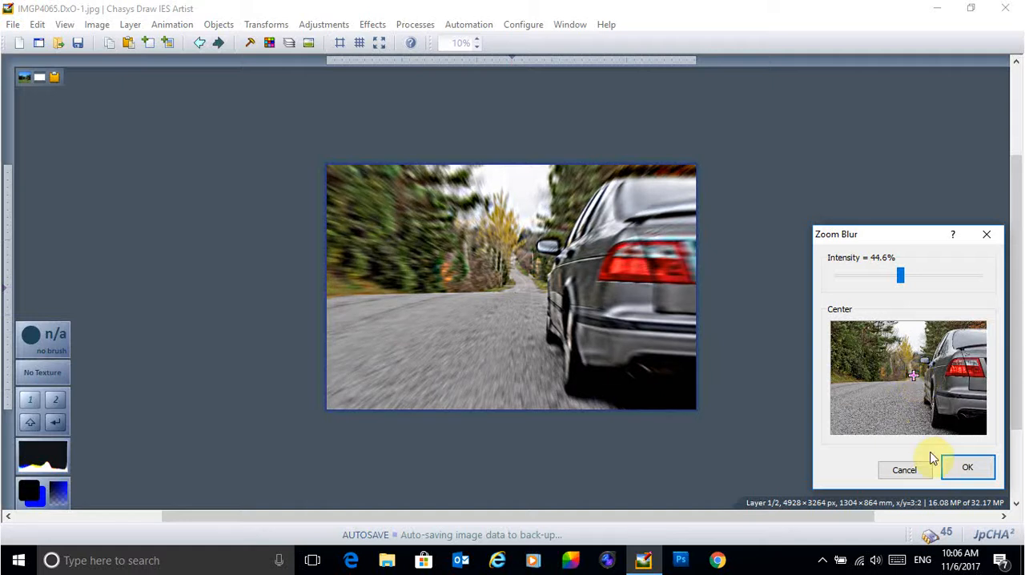
{"action": "left_click", "coordinate": [912, 374]}
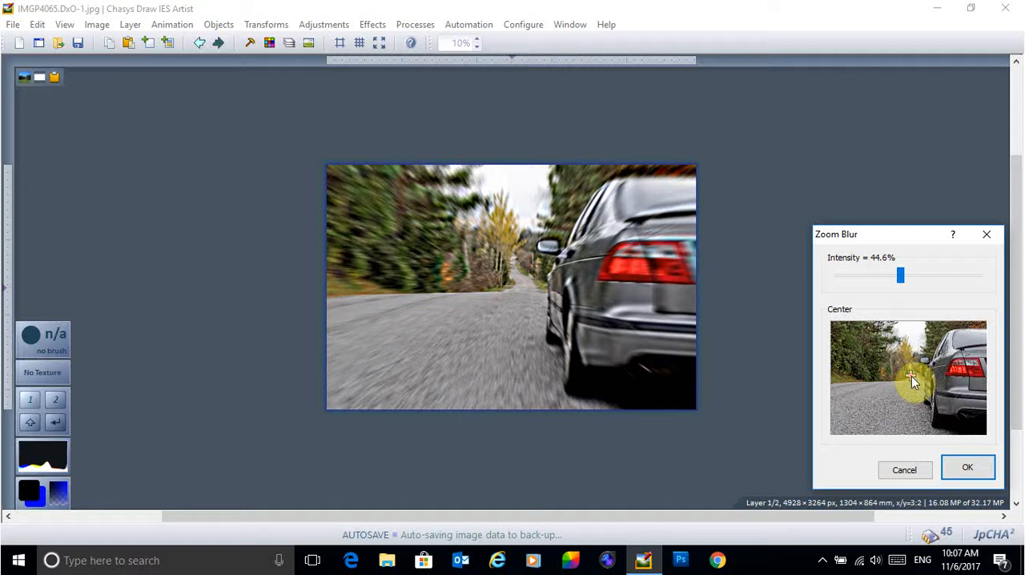
{"action": "left_click", "coordinate": [965, 466]}
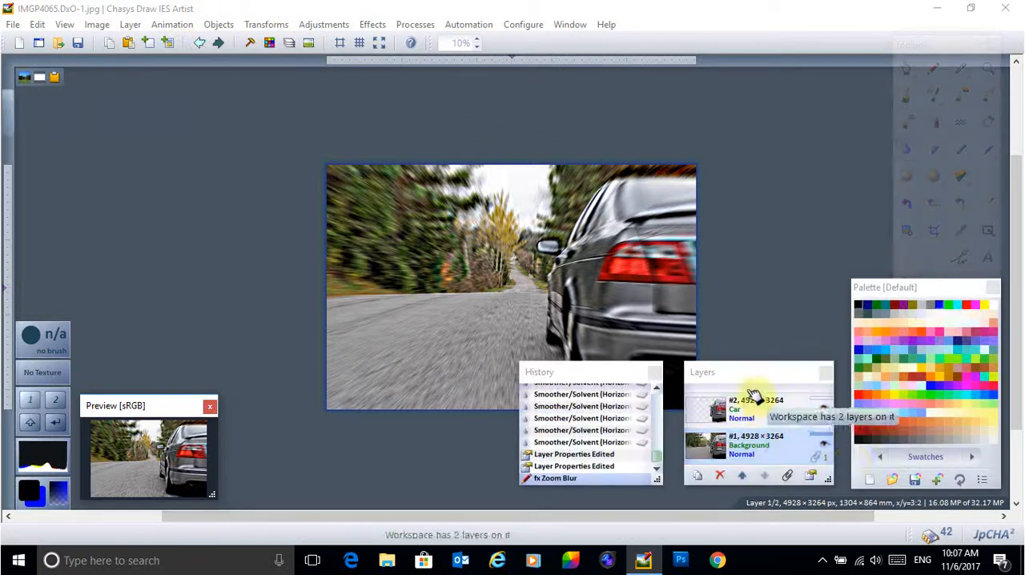
Step: Set the Car layer's transparency to 0 and close its layer properties
{"action": "right_click", "coordinate": [762, 420]}
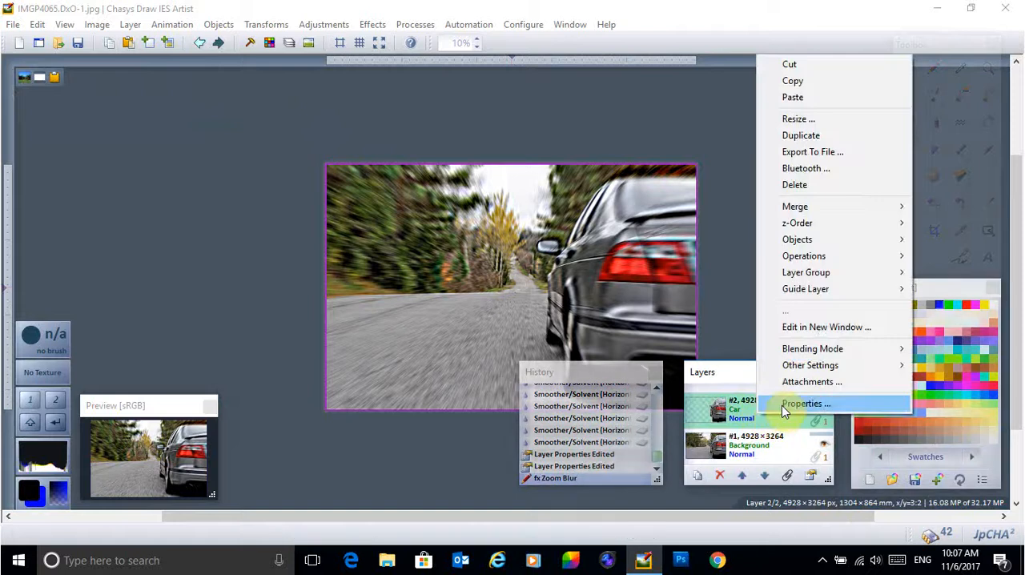
{"action": "left_click", "coordinate": [801, 404]}
{"action": "left_click_drag", "start_coordinate": [836, 187], "coordinate": [728, 184]}
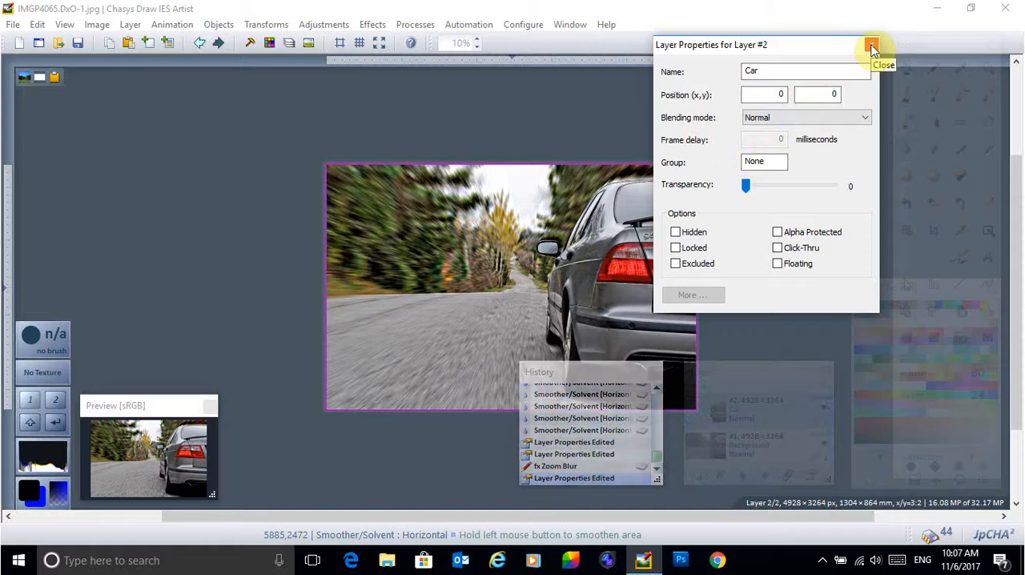
{"action": "left_click", "coordinate": [871, 47]}
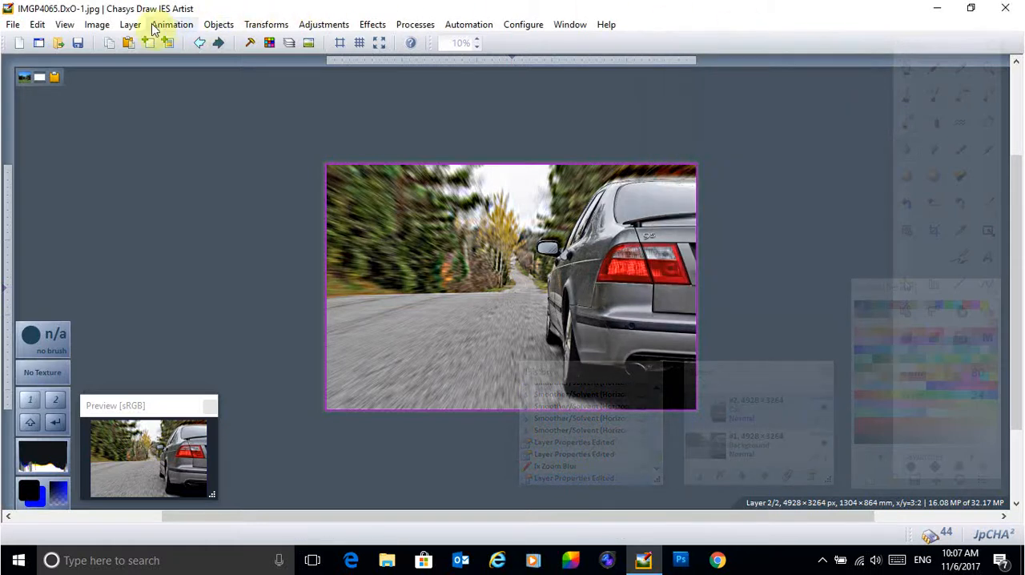
Step: Clip and flatten the image, and check the merged result in fullscreen before returning to the normal window
{"action": "left_click", "coordinate": [97, 24]}
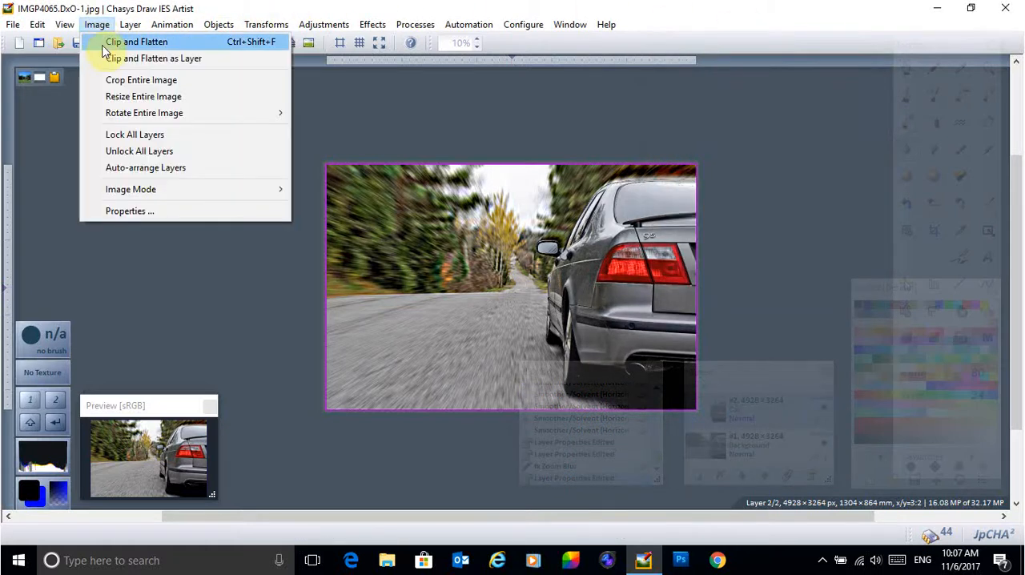
{"action": "left_click", "coordinate": [103, 43]}
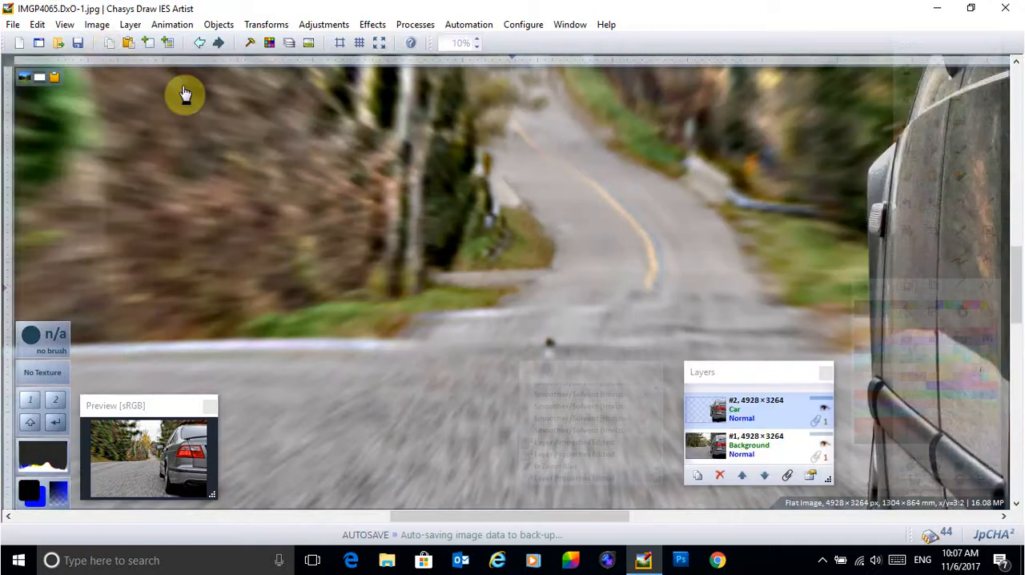
{"action": "left_click", "coordinate": [379, 47]}
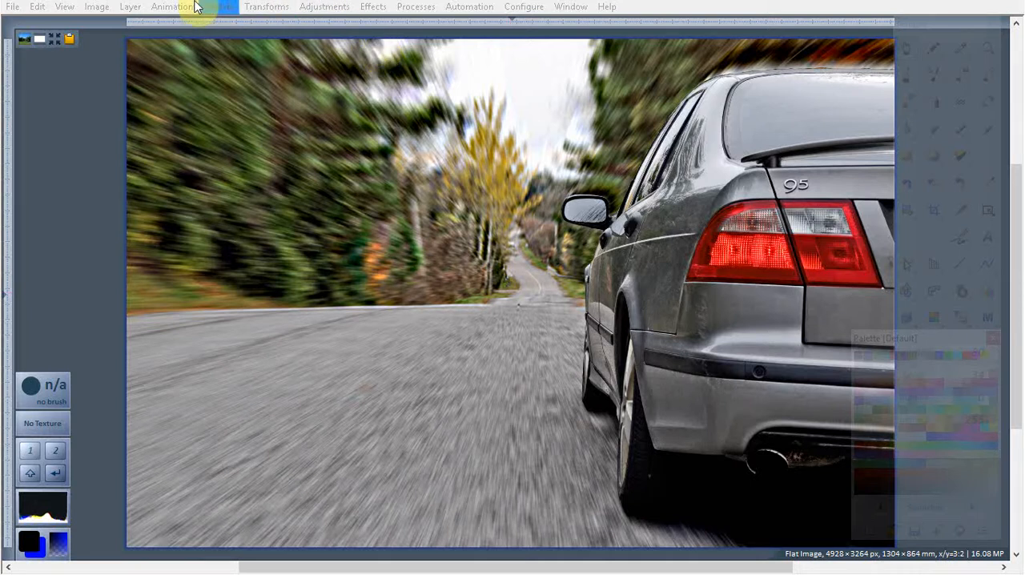
{"action": "left_click", "coordinate": [11, 6]}
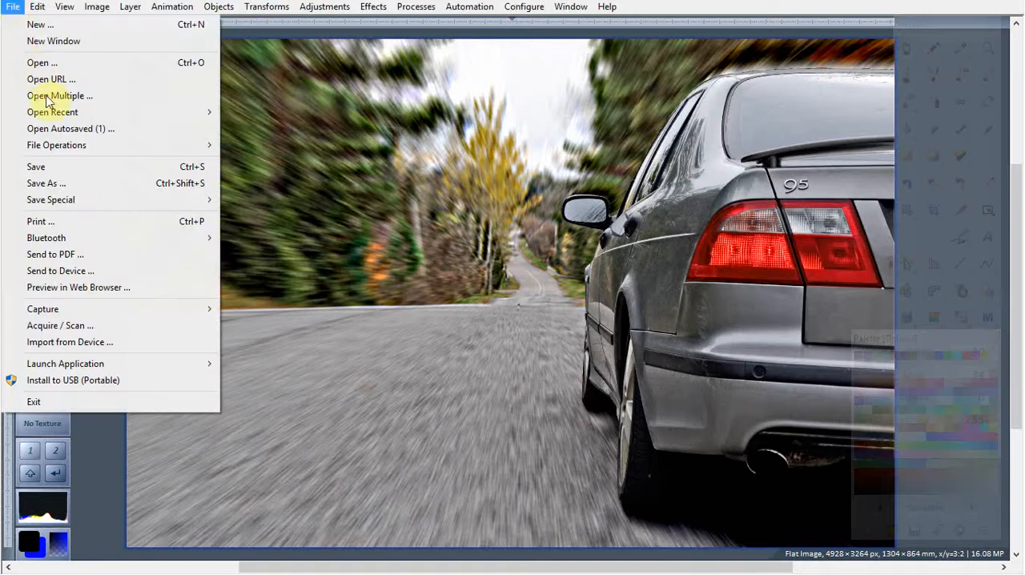
{"action": "left_click", "coordinate": [731, 6]}
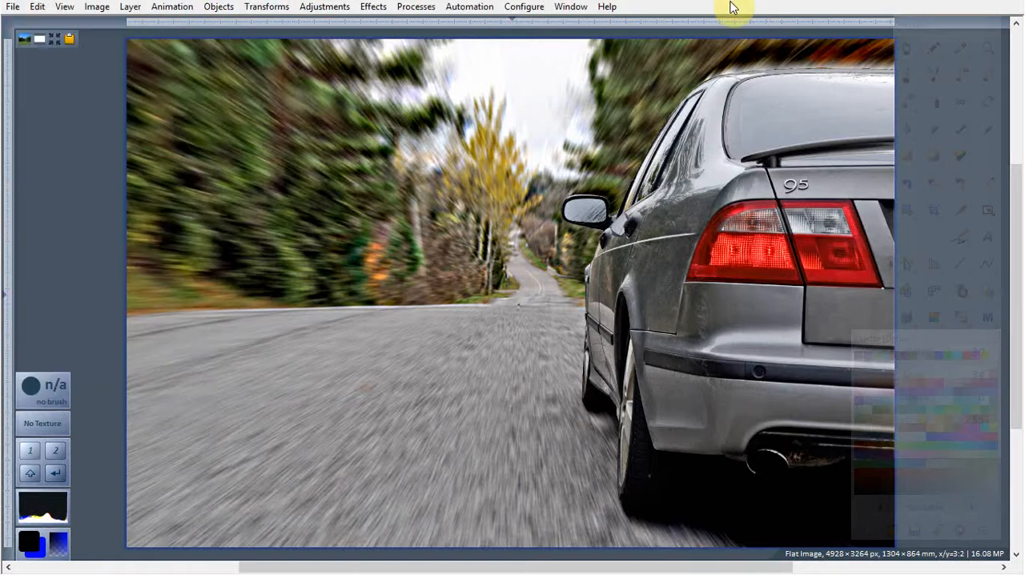
{"action": "key", "text": "F11"}
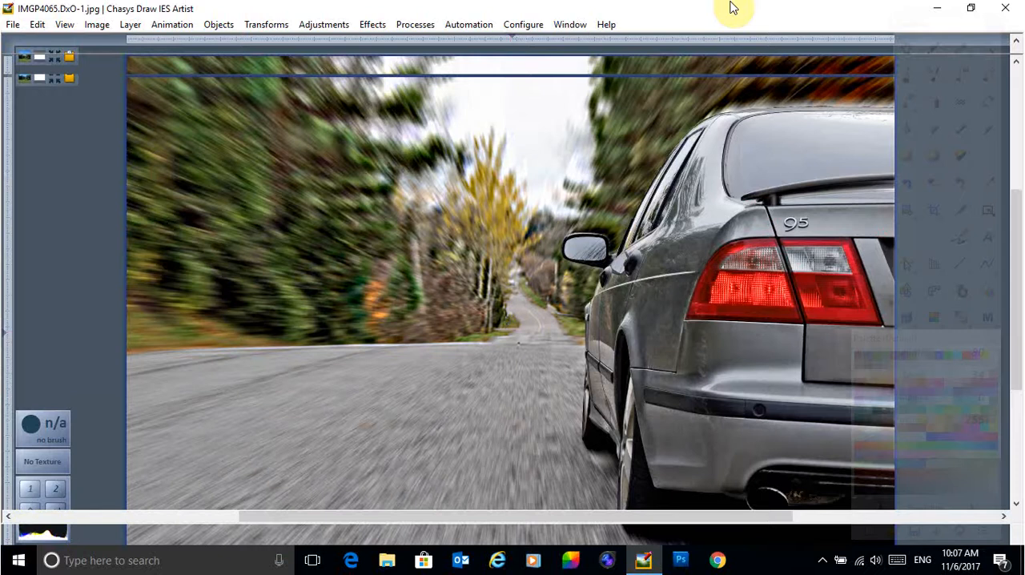